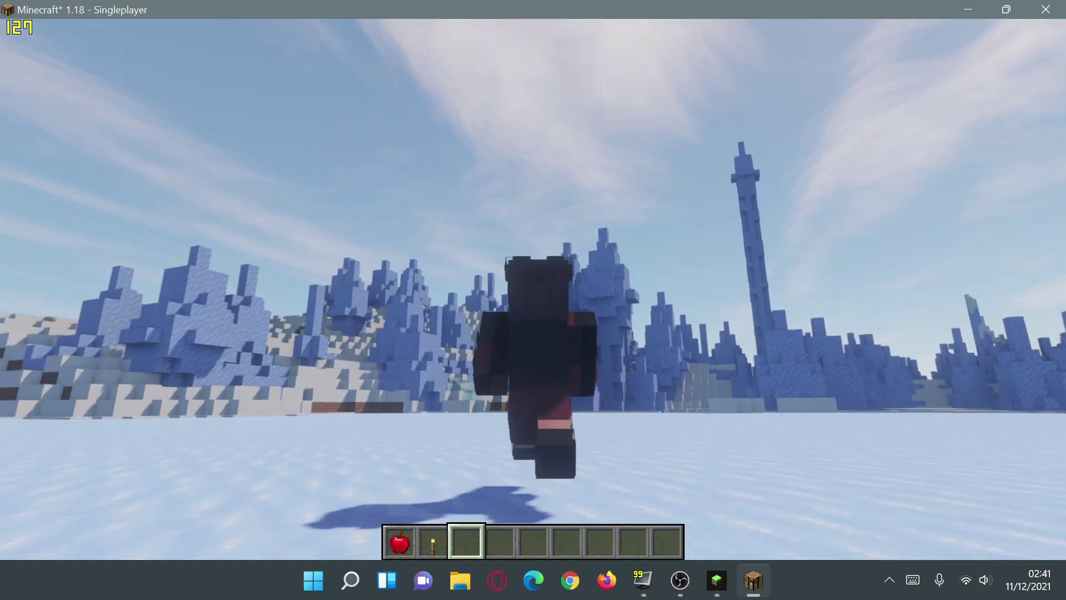
Walk across the shaded snowy plains past the bookshelf toward the melon and cobblestone blocks
key(w)
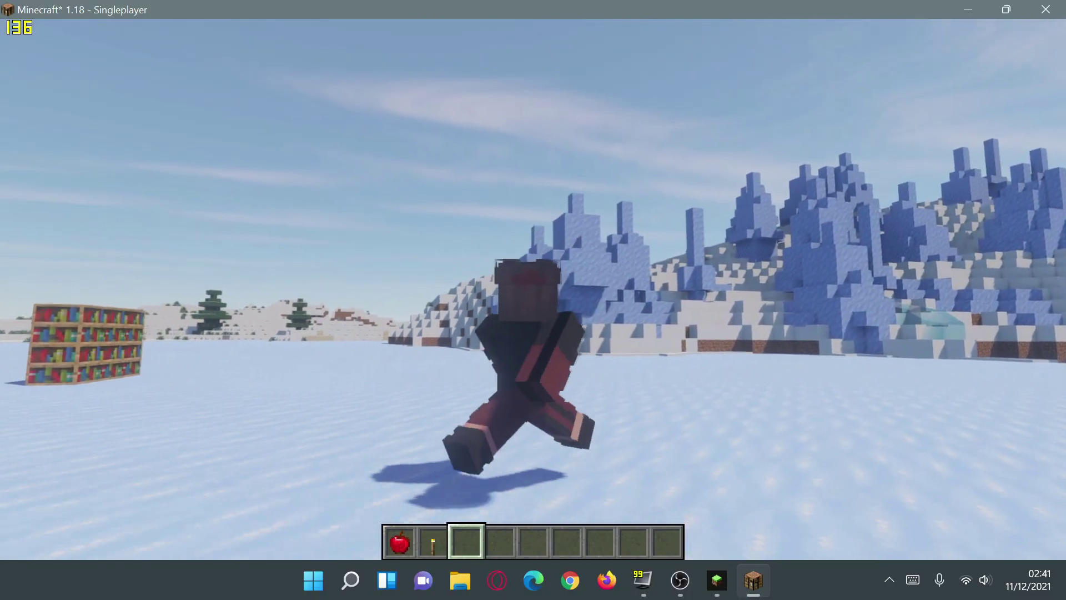
key(w)
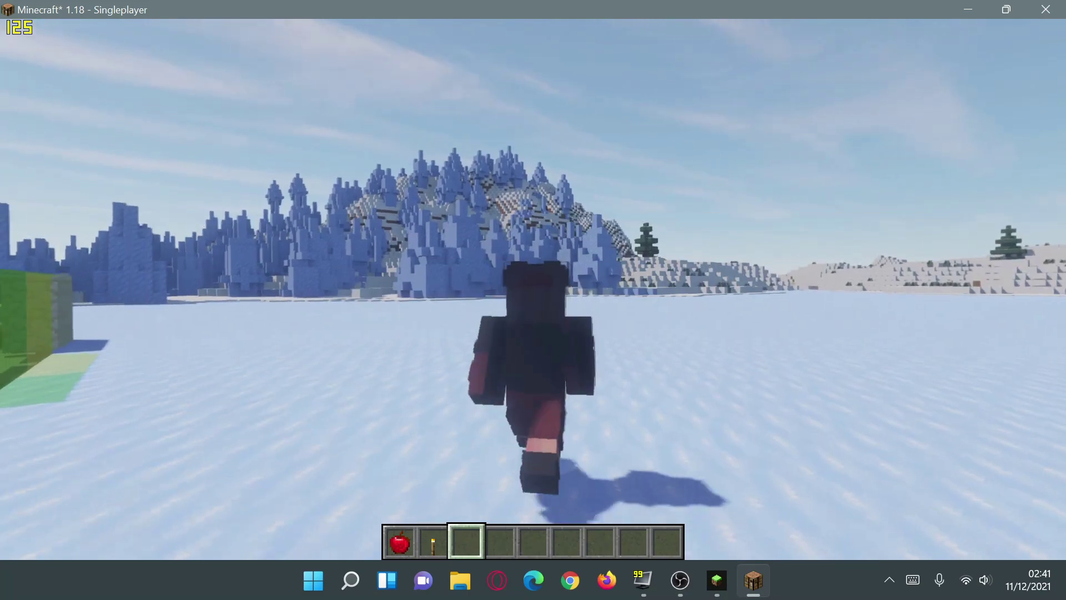
key(w)
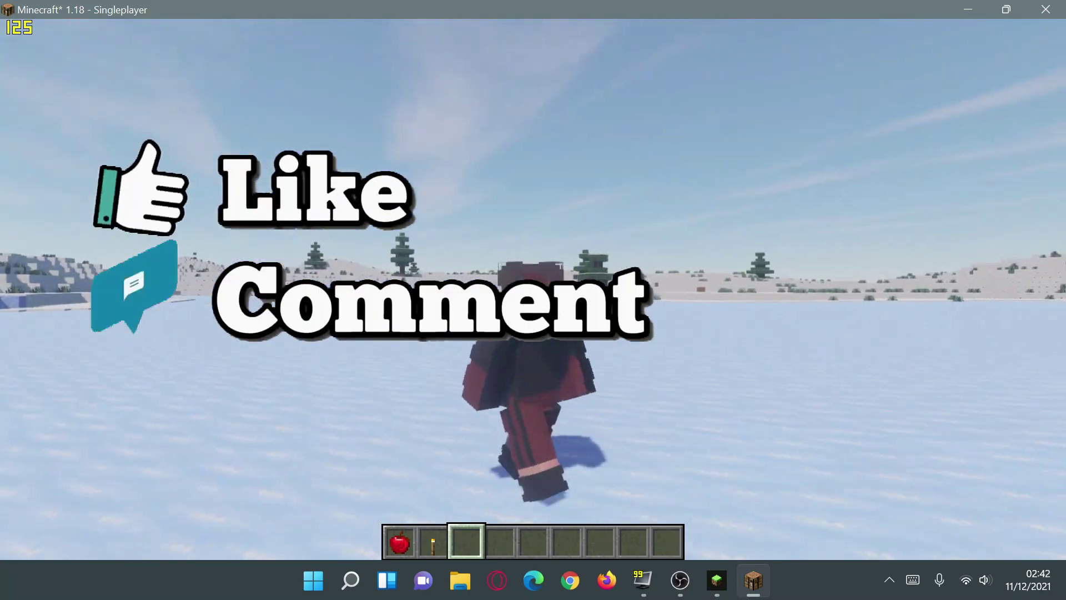
key(w)
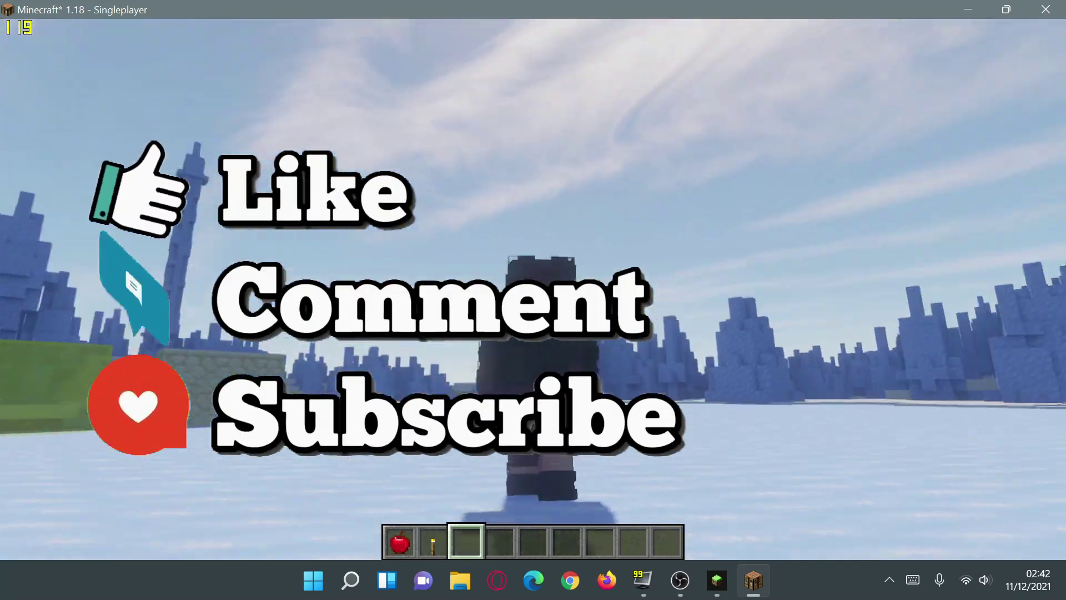
key(w)
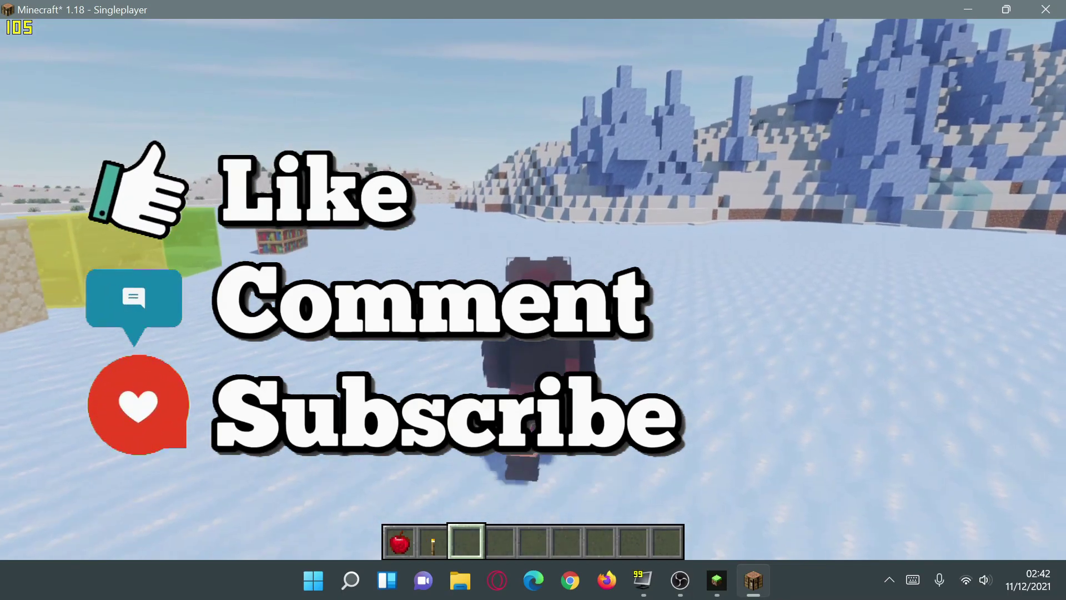
key(w)
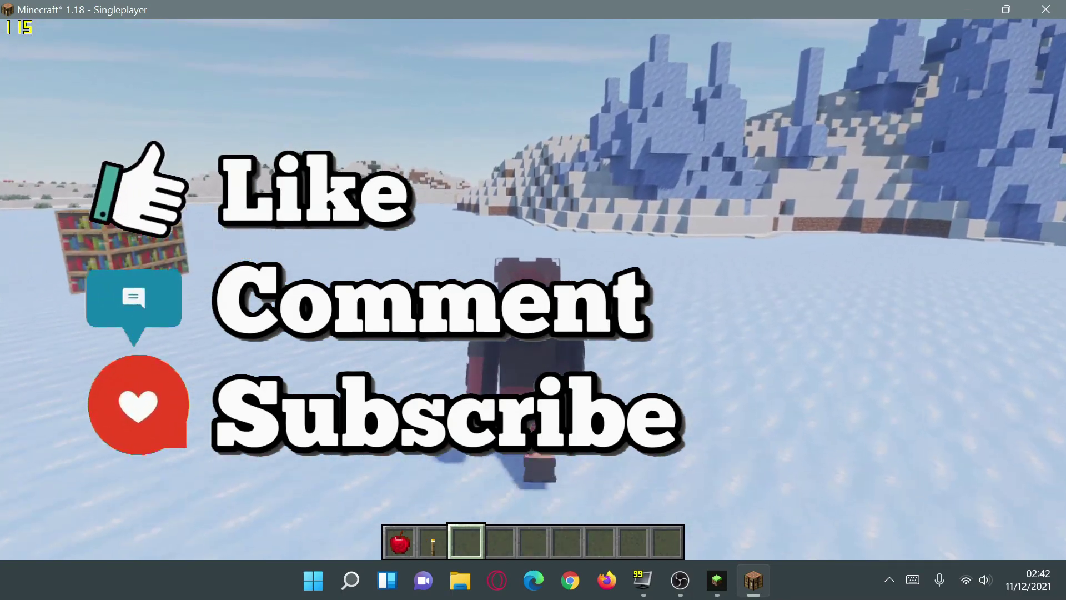
key(w)
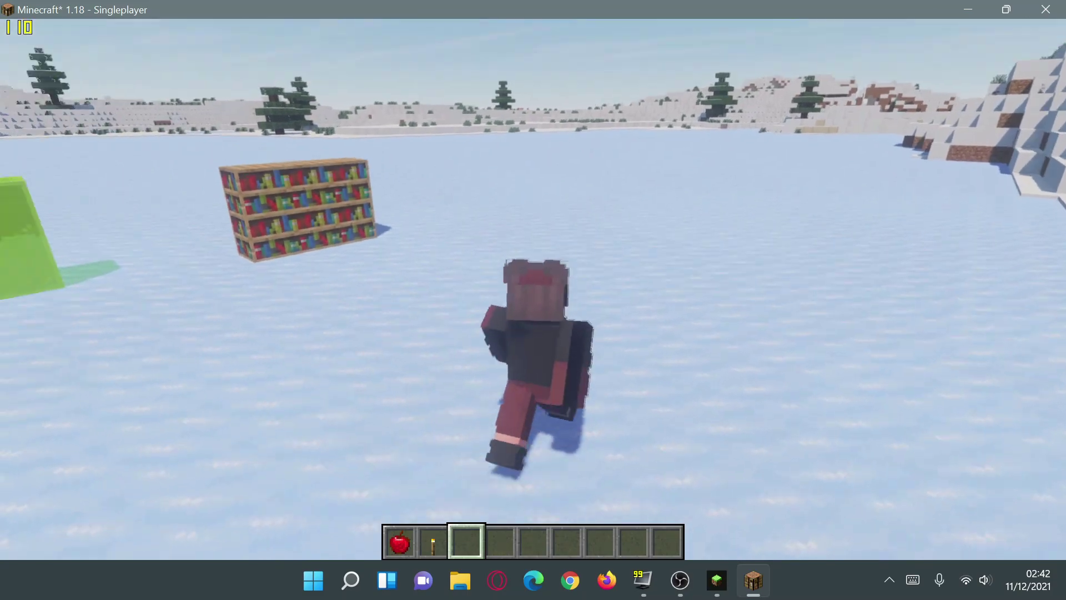
key(w)
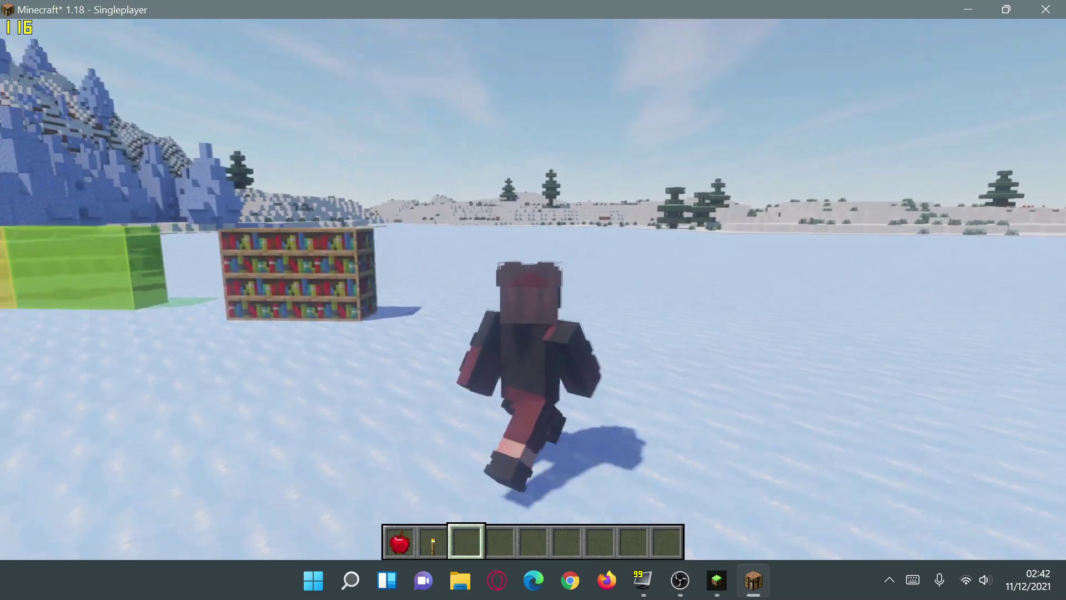
key(w)
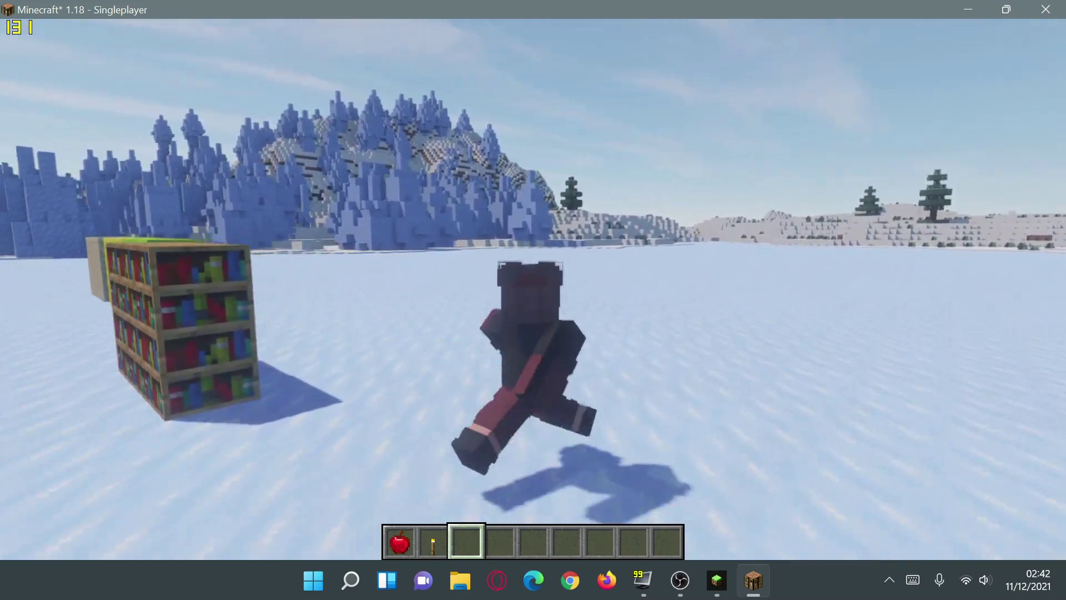
key(w)
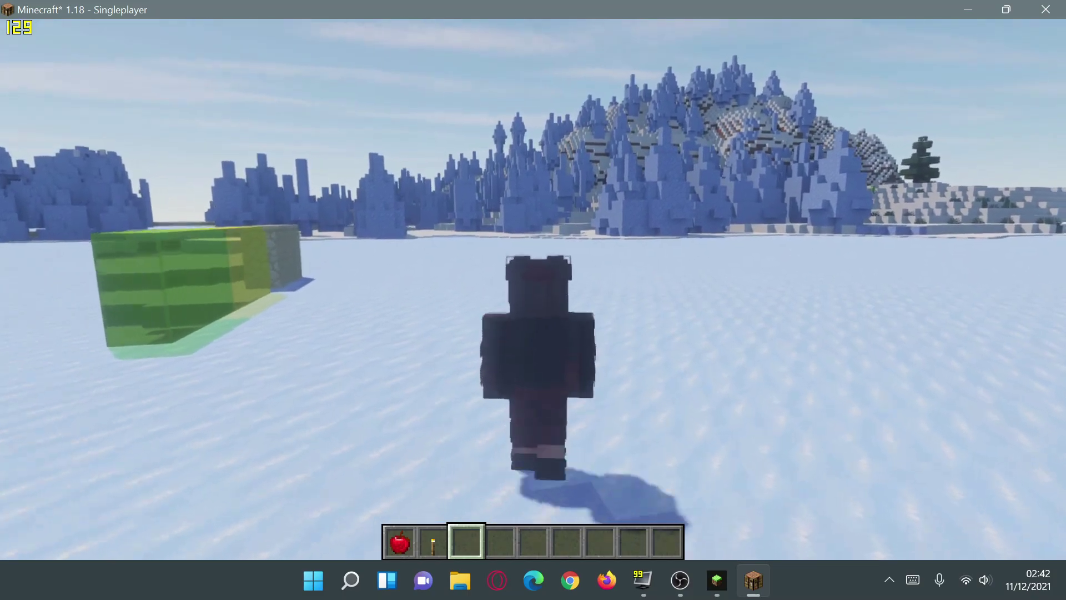
key(w)
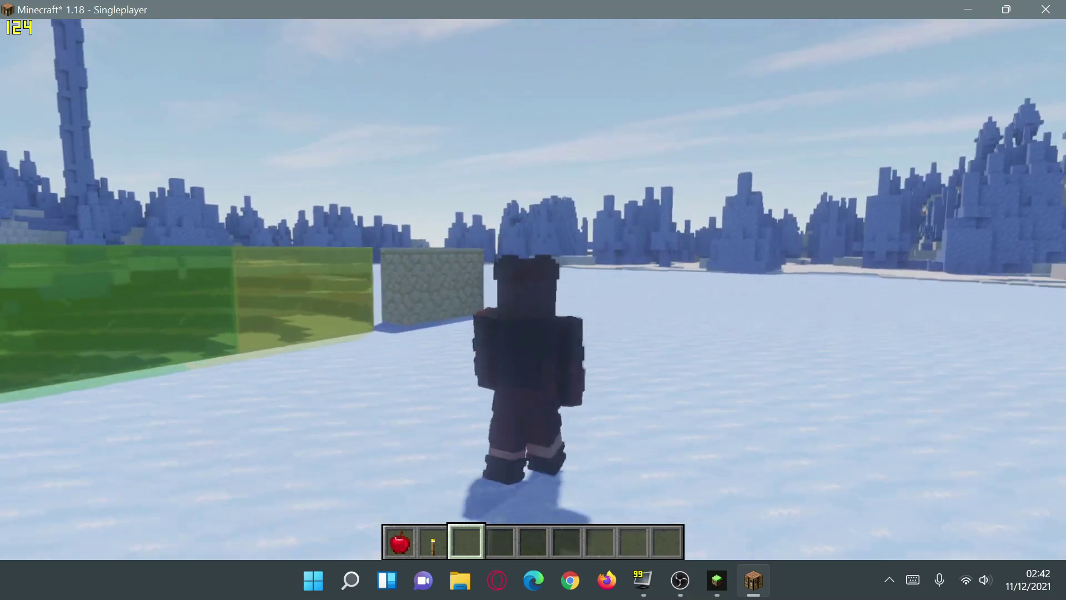
Run over the ice past the bookshelf back toward the sand blocks, then pause the game
key(w)
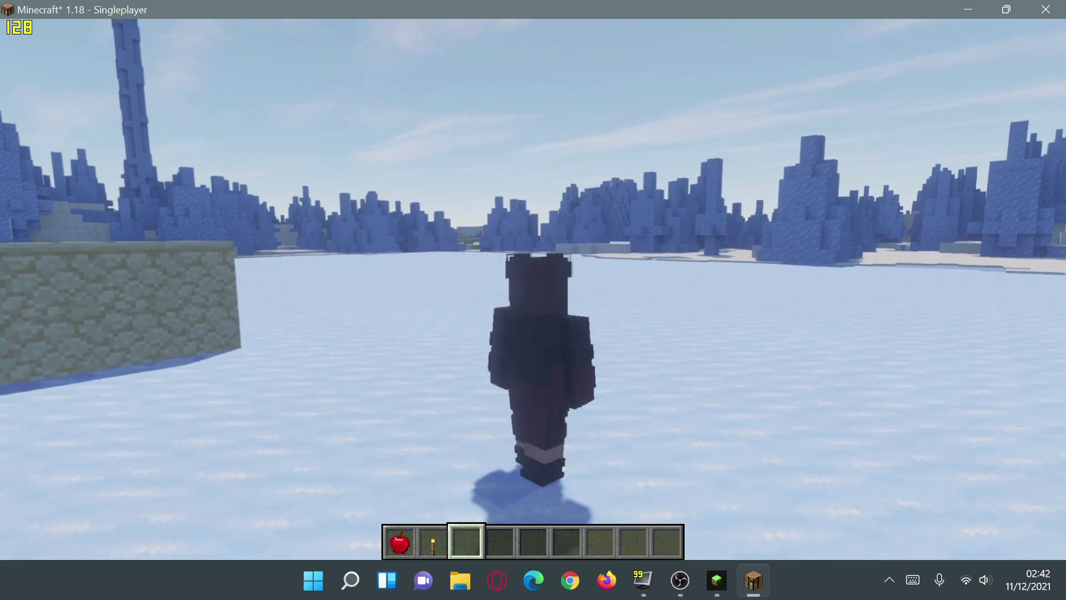
key(w)
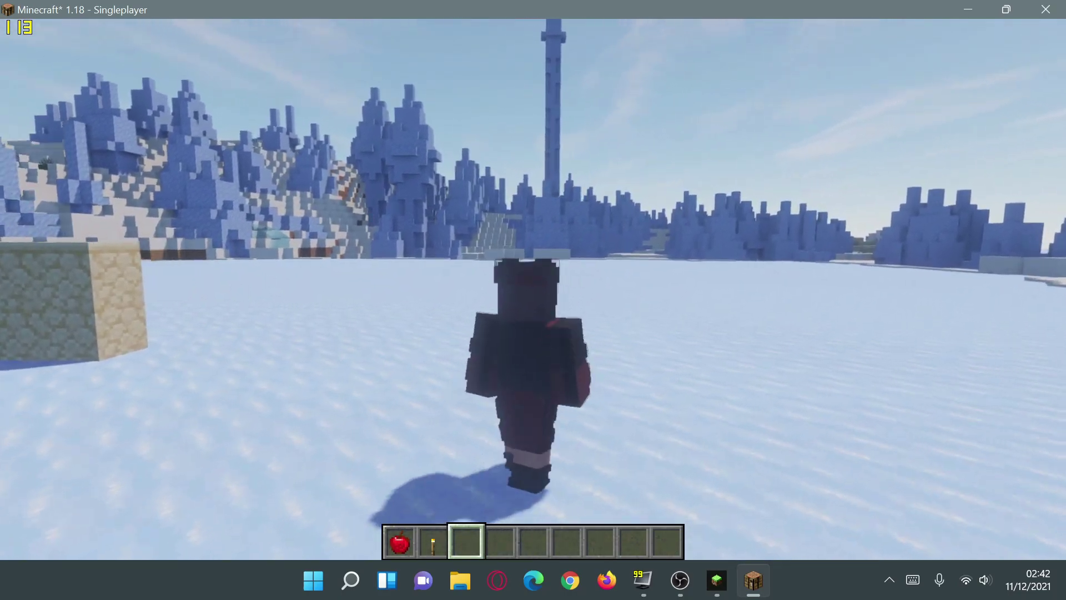
key(w)
key(w)
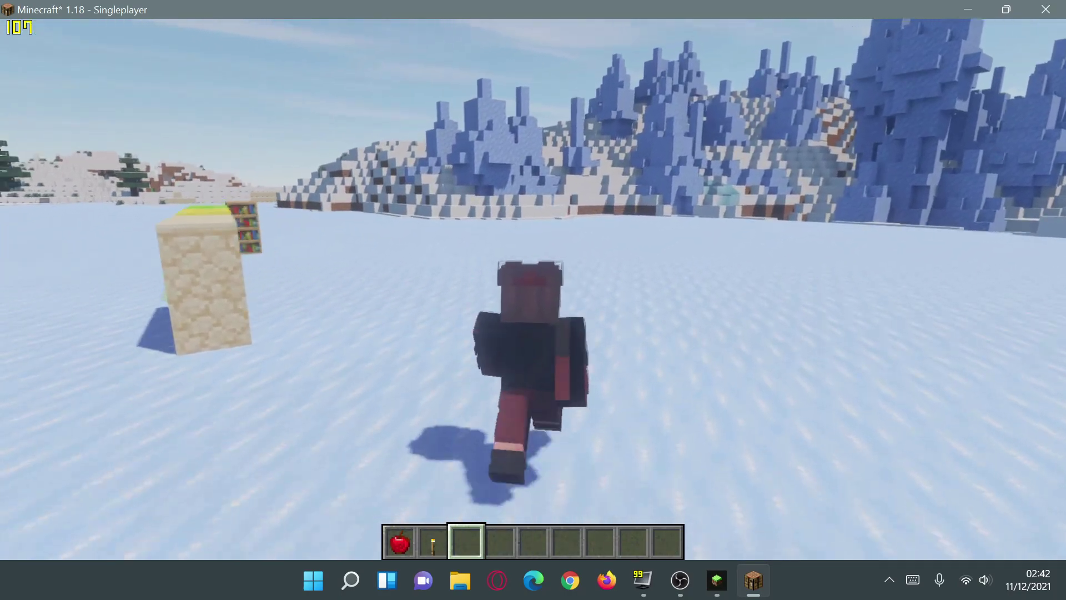
key(w)
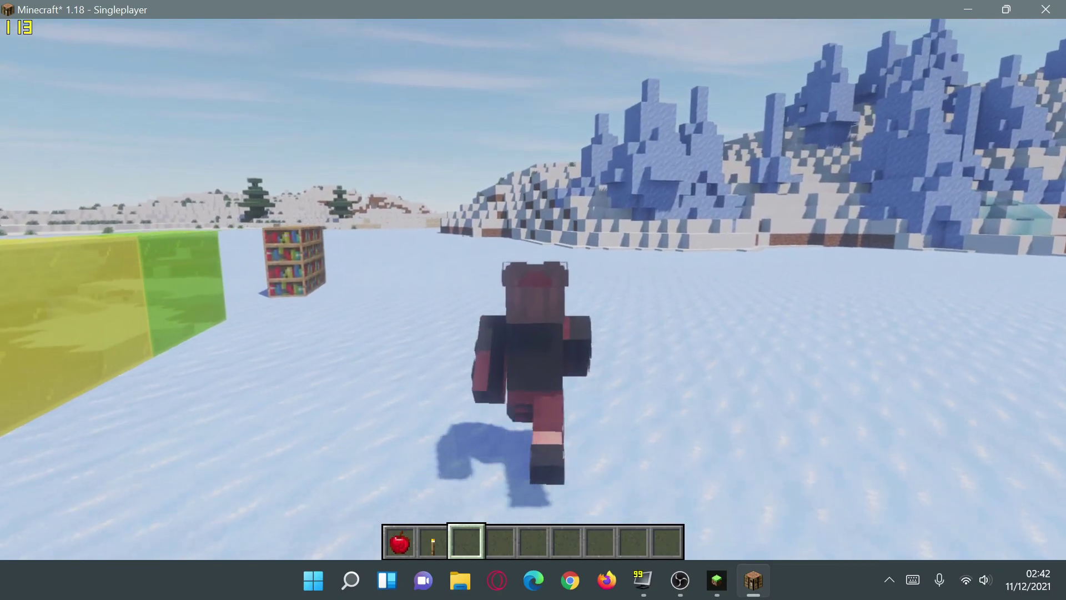
key(w)
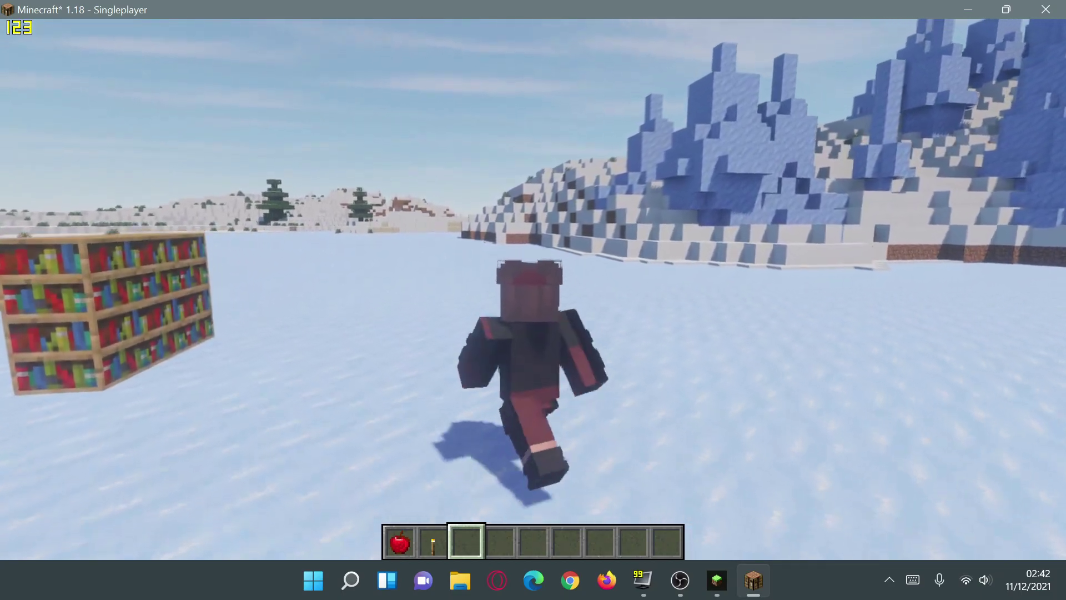
key(w)
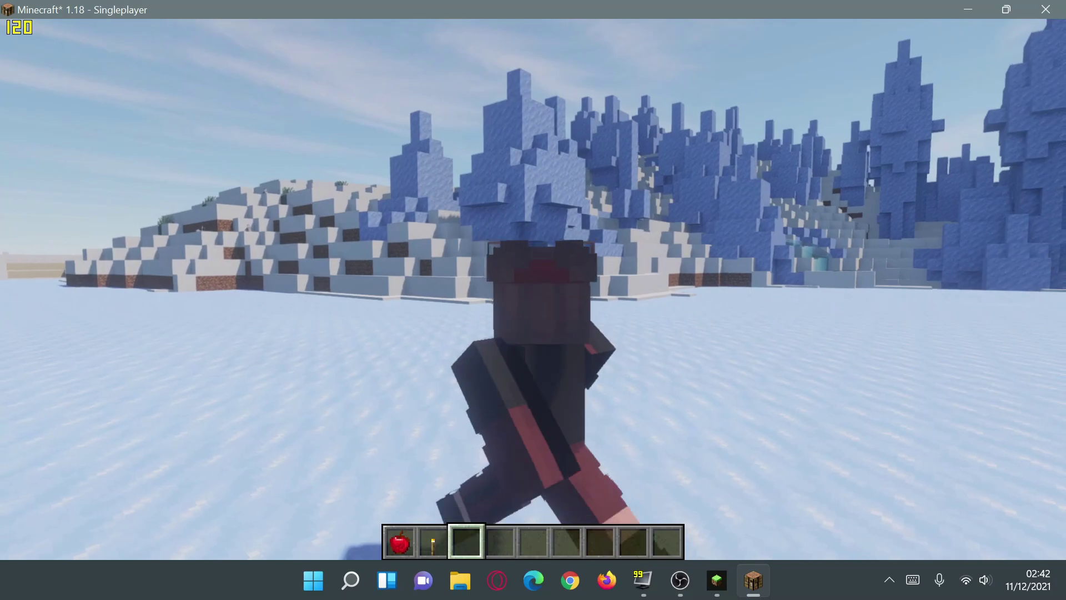
key(w)
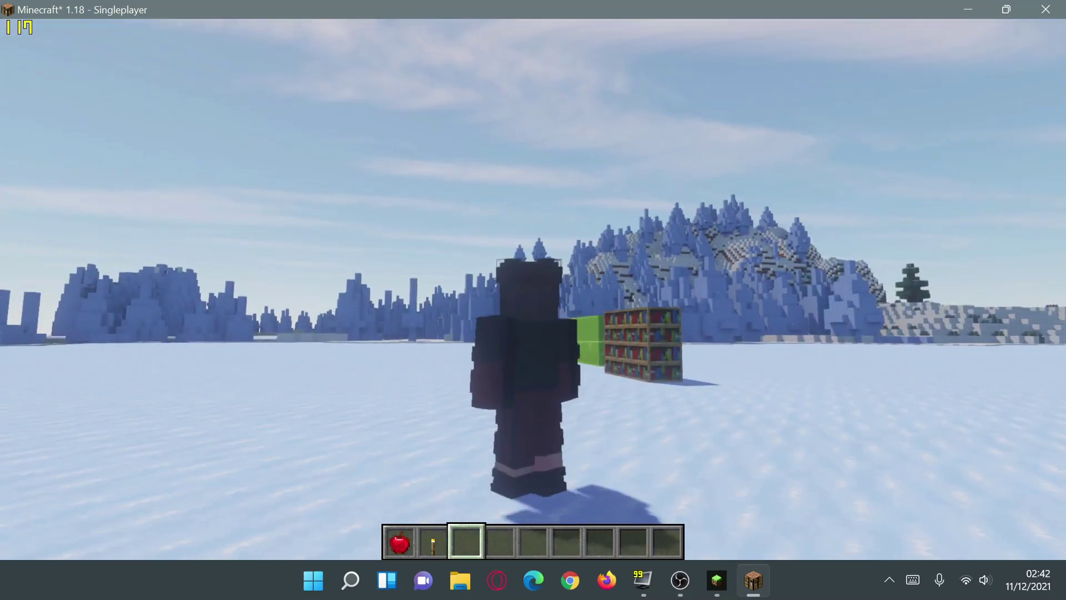
key(w)
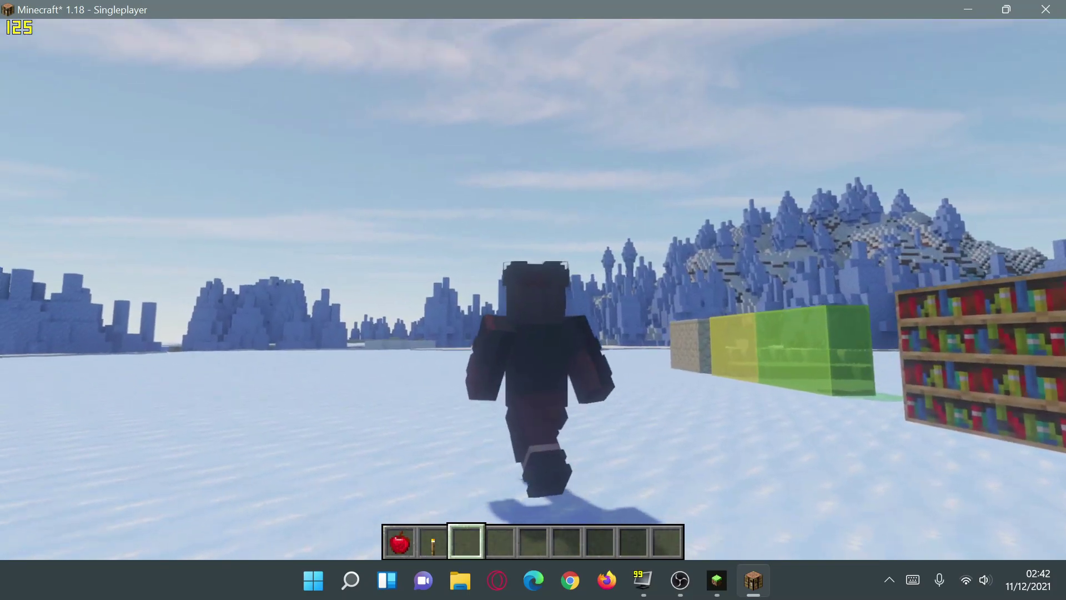
key(w)
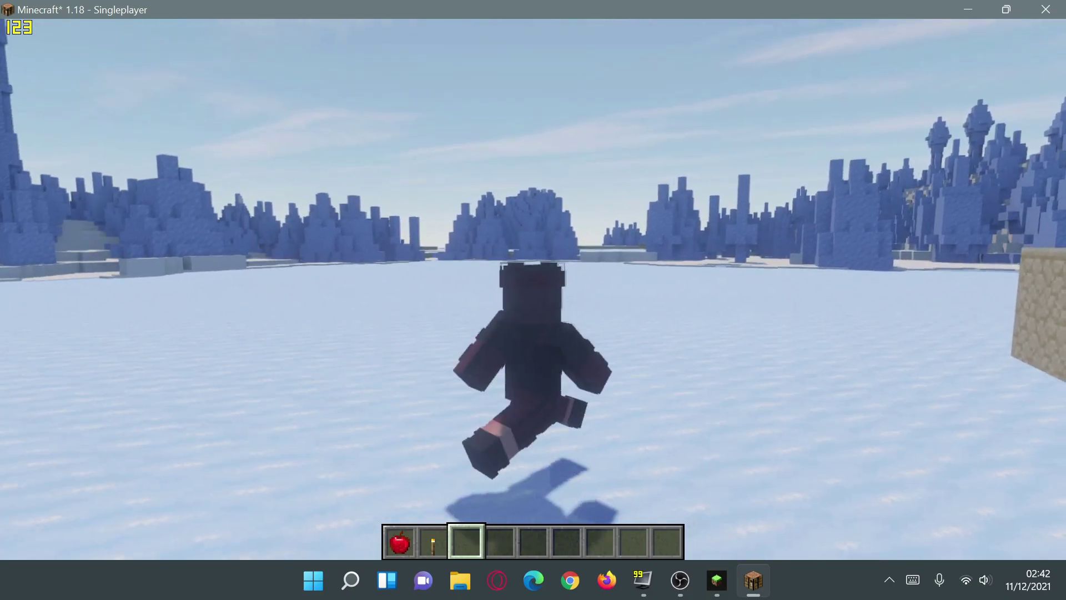
key(w)
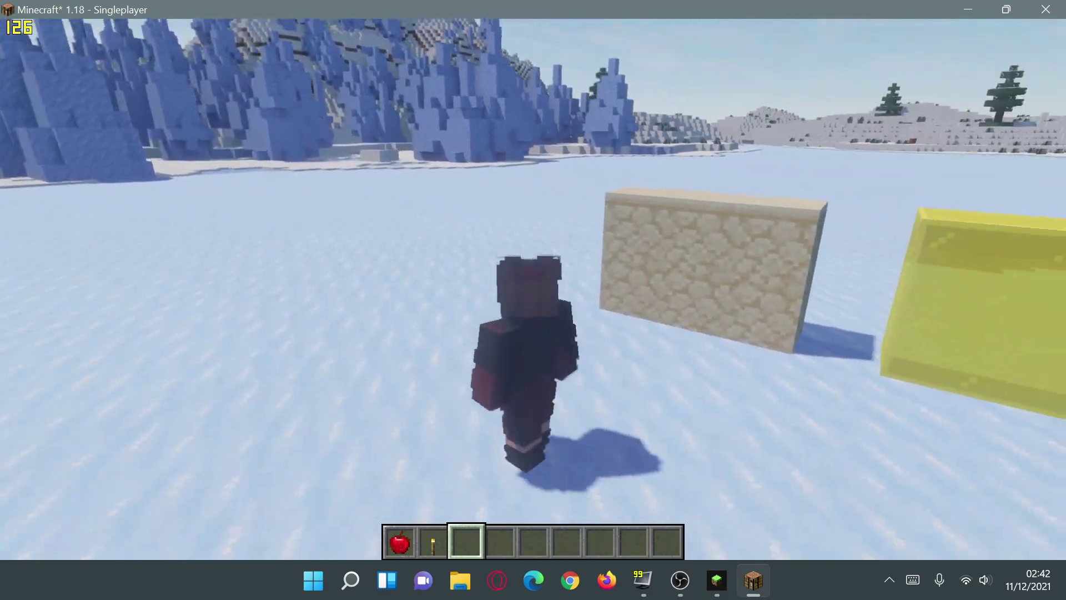
key(Escape)
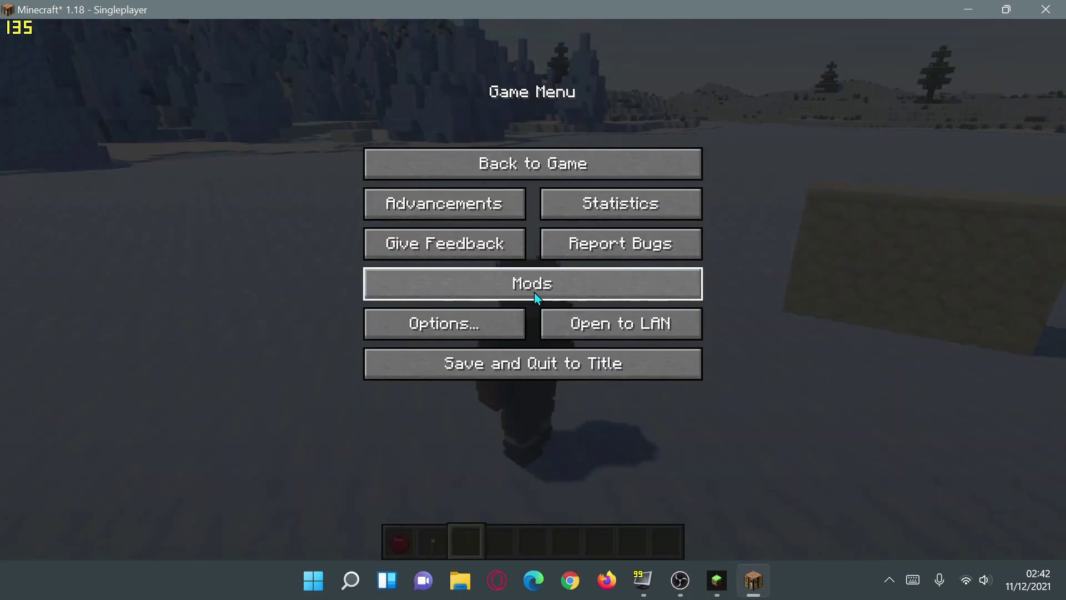
Open the Mods list and view the Fabric Loader and OptiFabric details
click(535, 292)
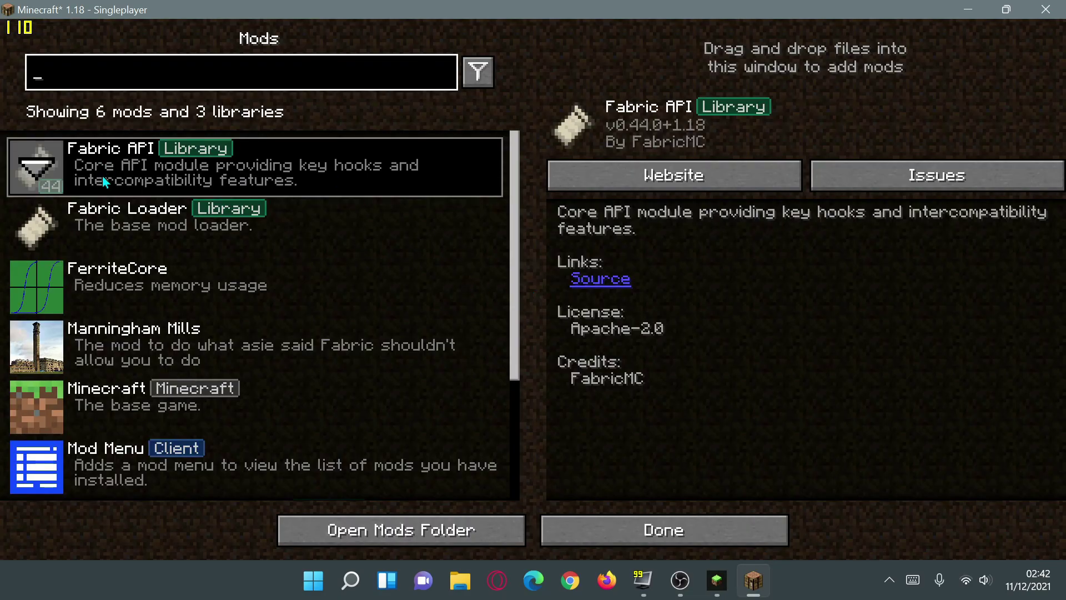
click(139, 214)
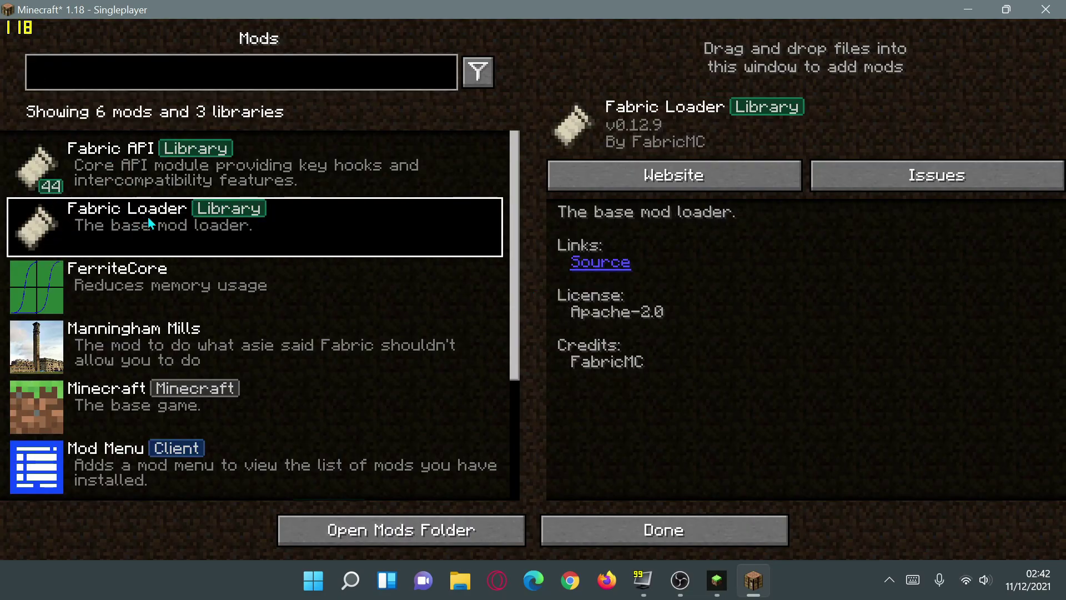
scroll(243, 281, down, 6)
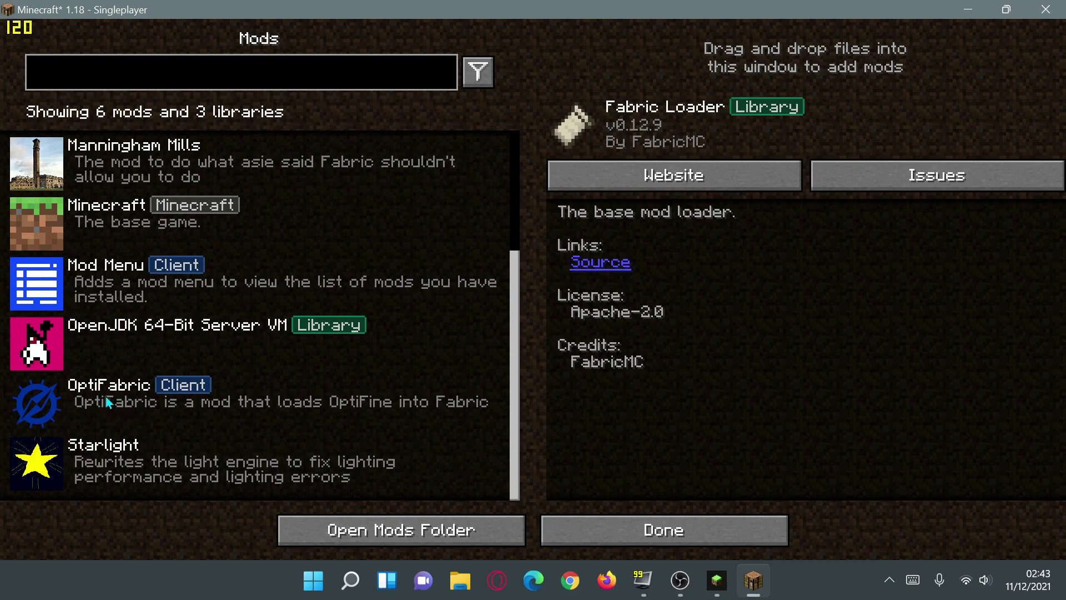
click(105, 395)
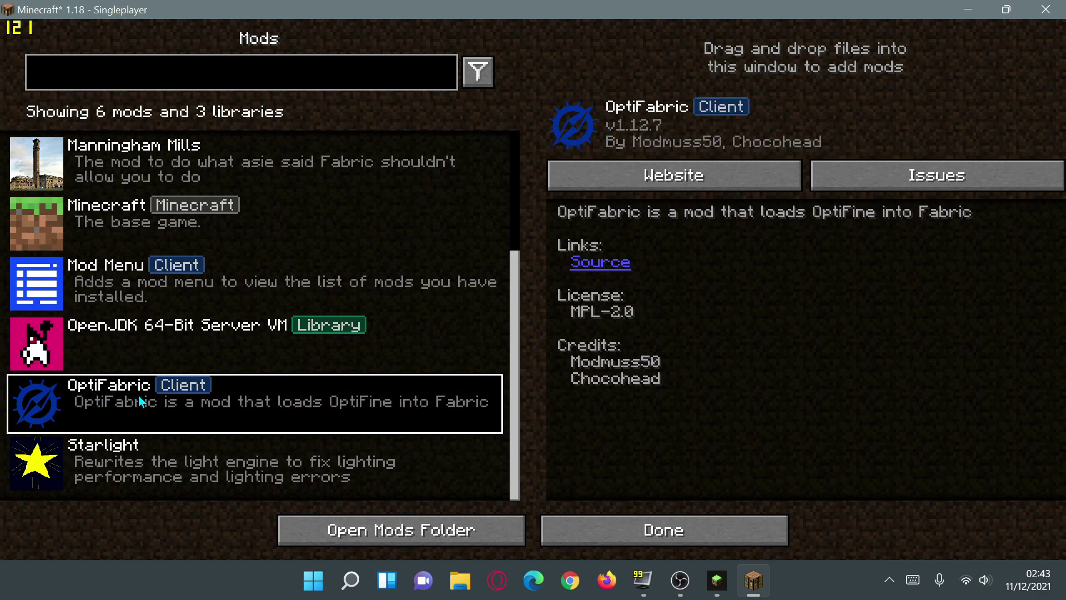
View the FerriteCore and Starlight mod details, then close the mods list
click(122, 461)
scroll(174, 423, up, 6)
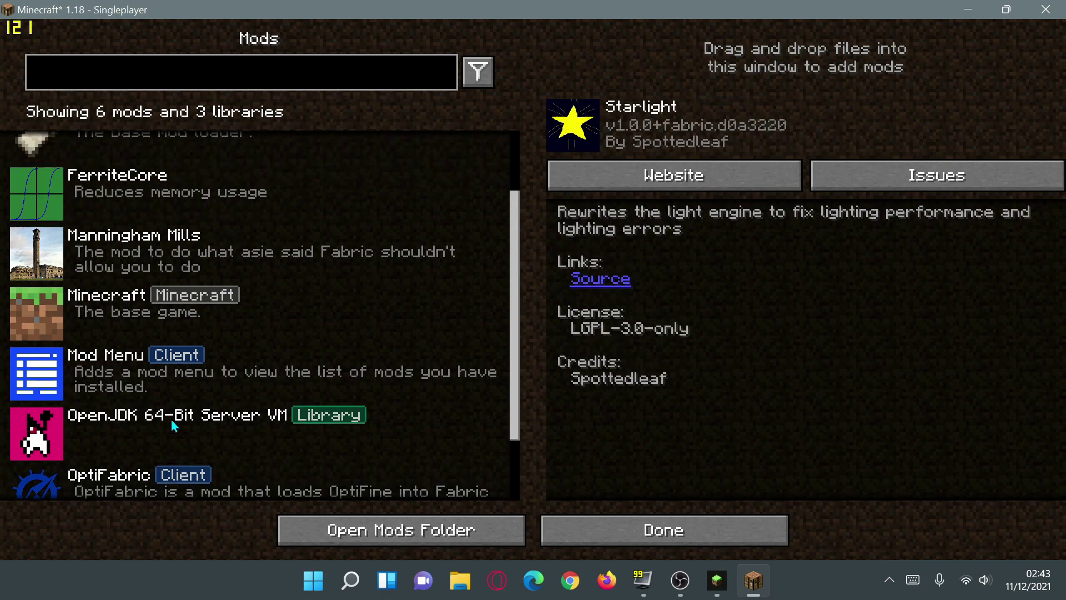
click(404, 314)
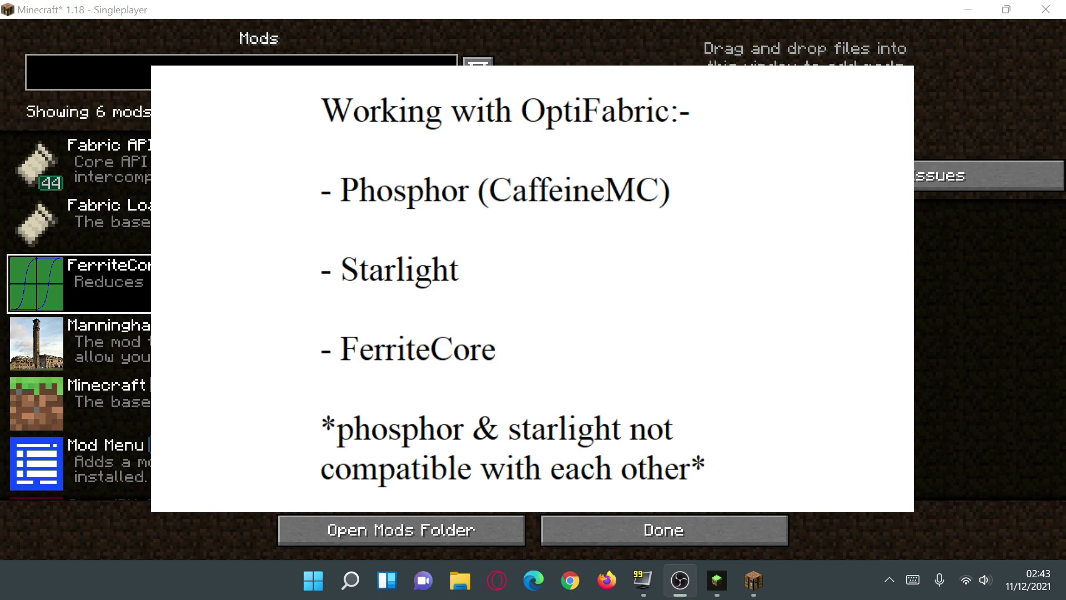
click(111, 283)
scroll(111, 284, down, 6)
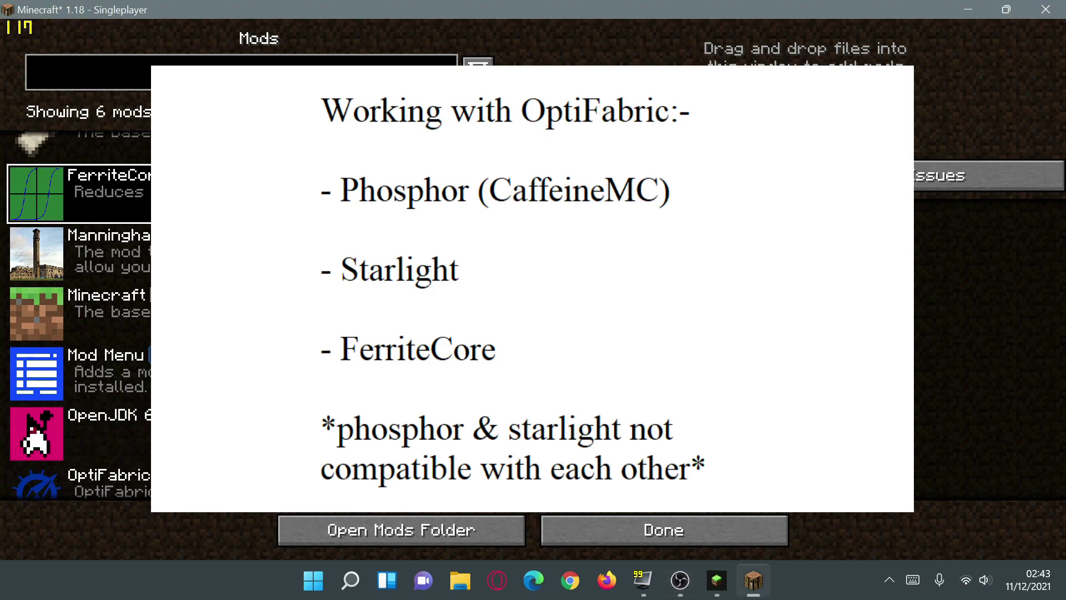
click(78, 463)
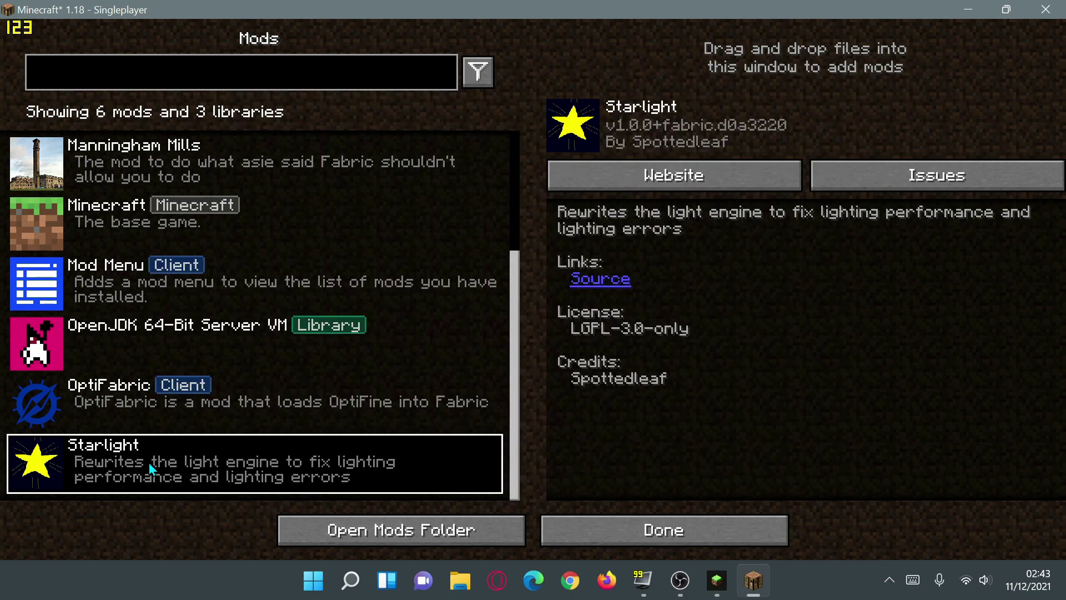
key(Escape)
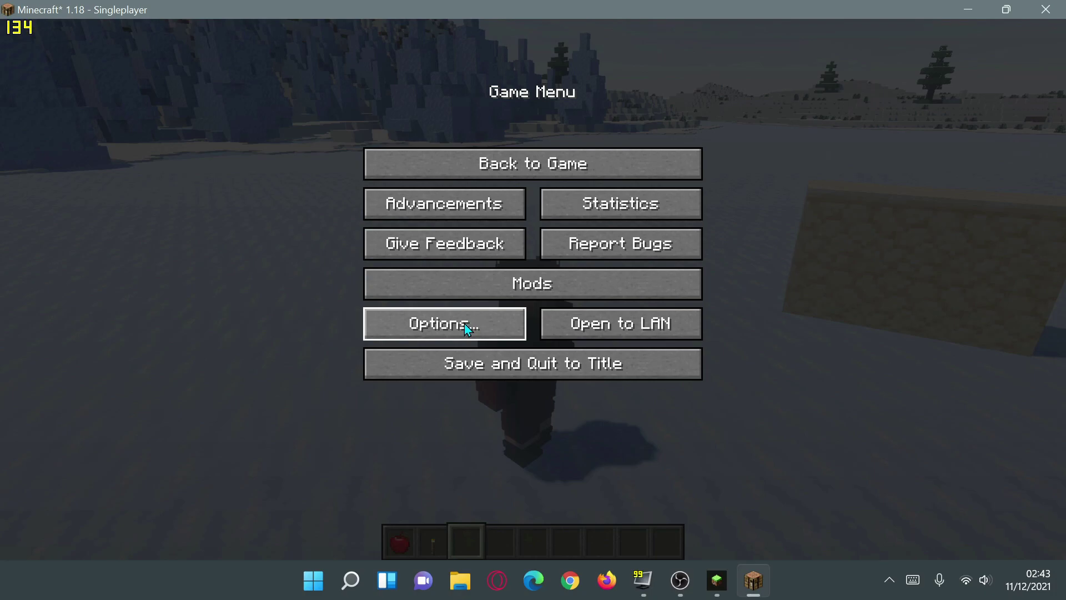
Switch the continuum-2.0.4 shader pack's Profile from Medium to High in its shader options
click(467, 321)
click(407, 235)
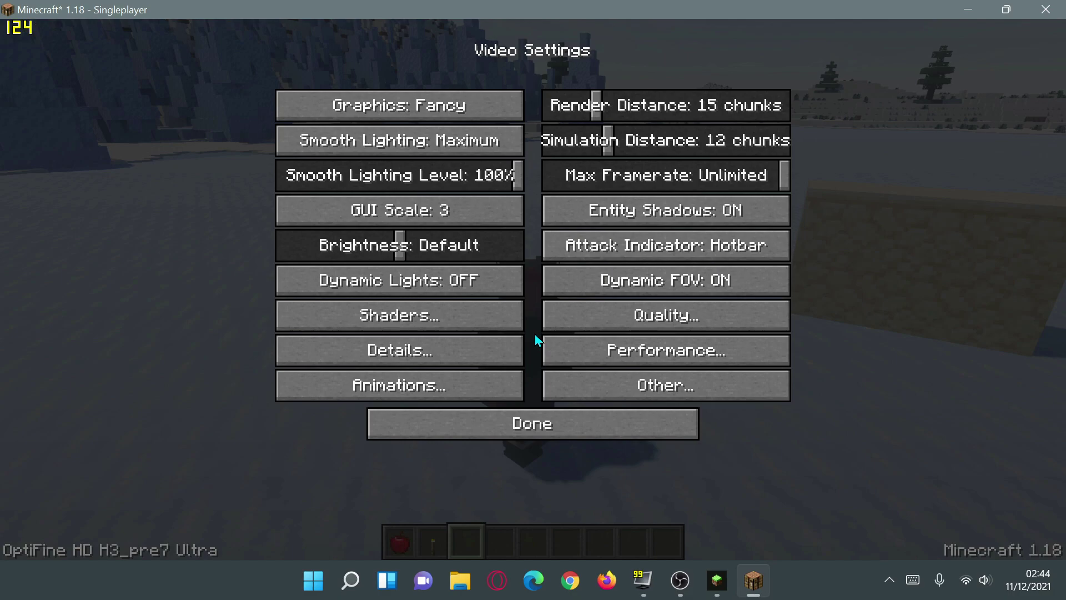
click(415, 316)
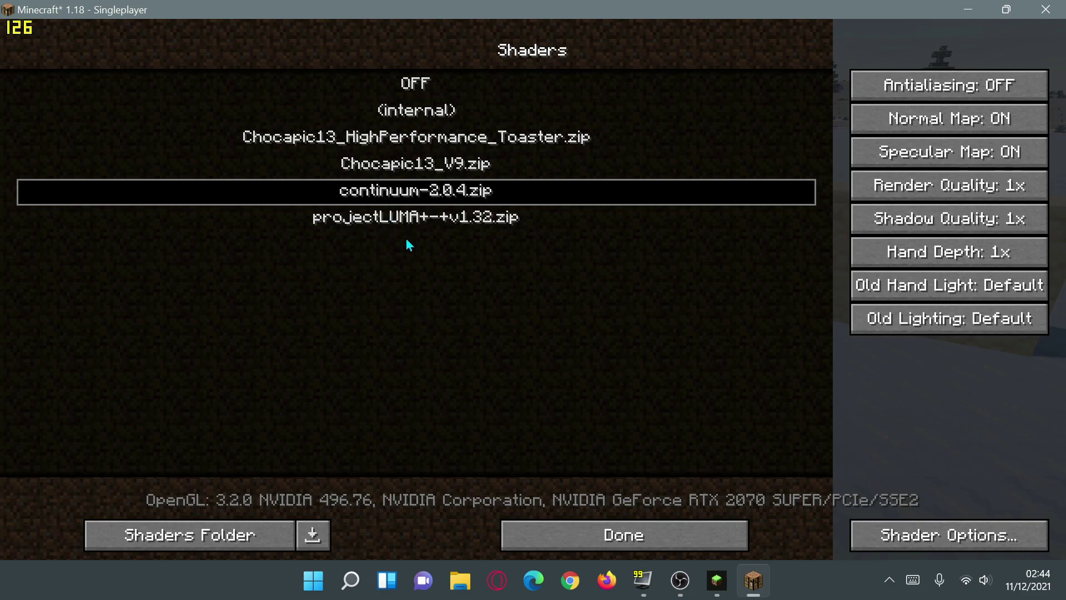
click(914, 536)
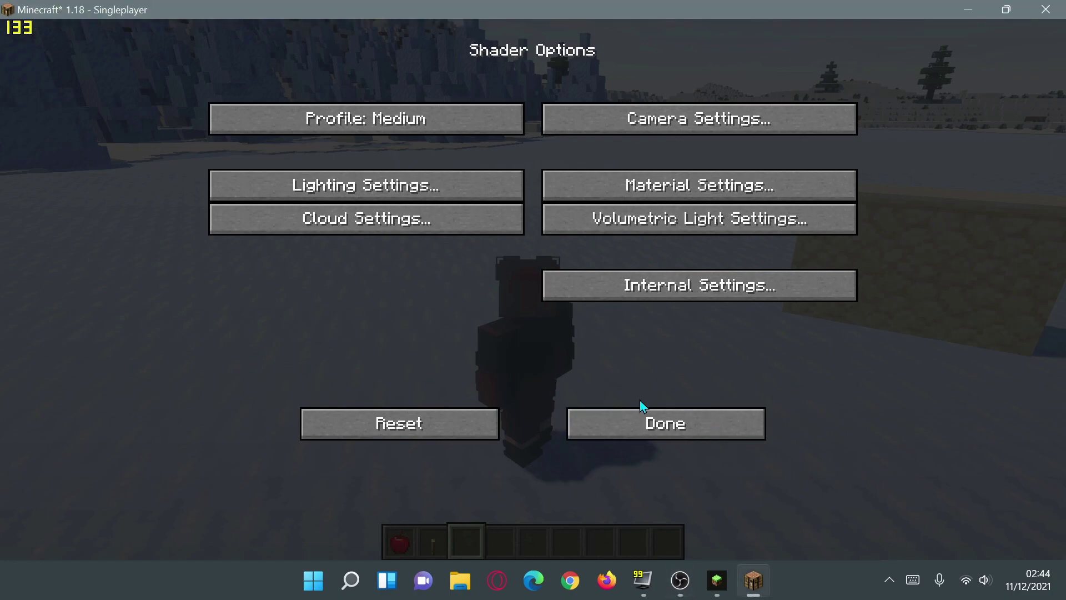
click(452, 122)
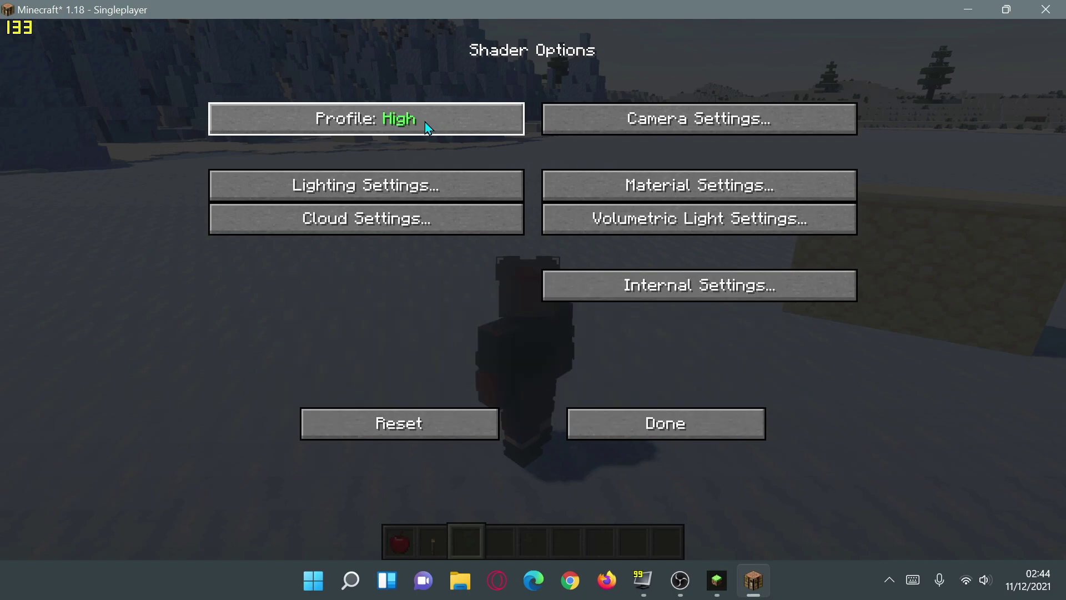
click(654, 425)
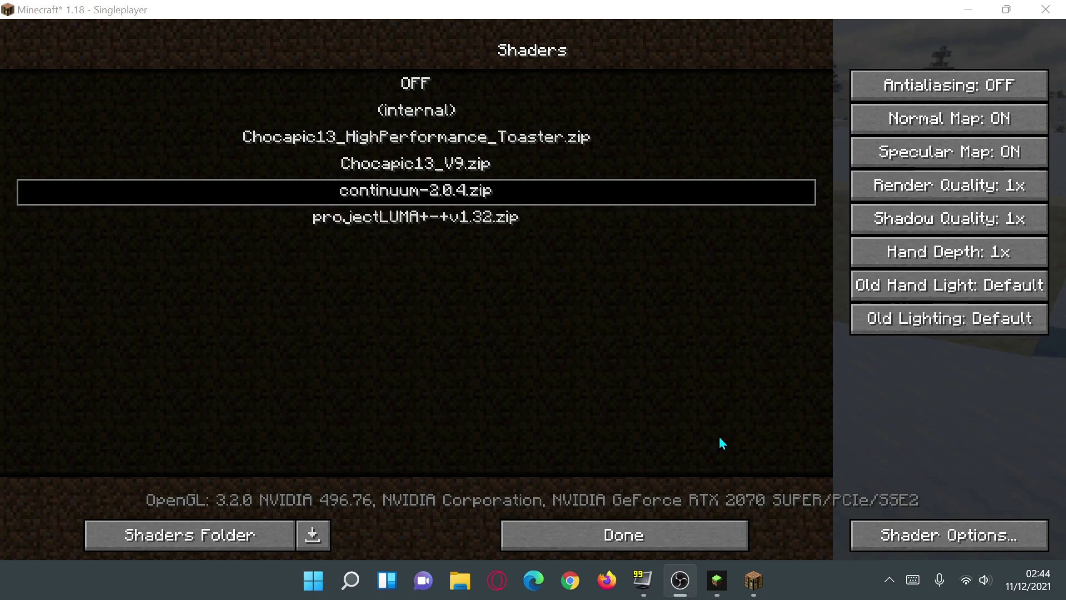
Open Detail Settings and read the tooltips for options like Clouds, Trees, Fog and Entity Distance
click(621, 536)
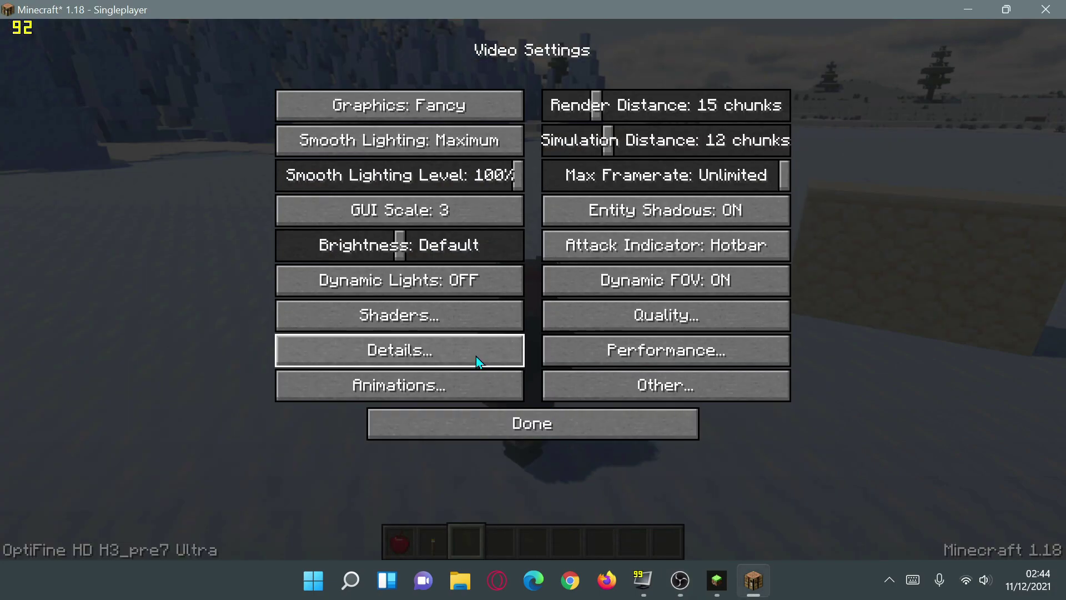
click(420, 354)
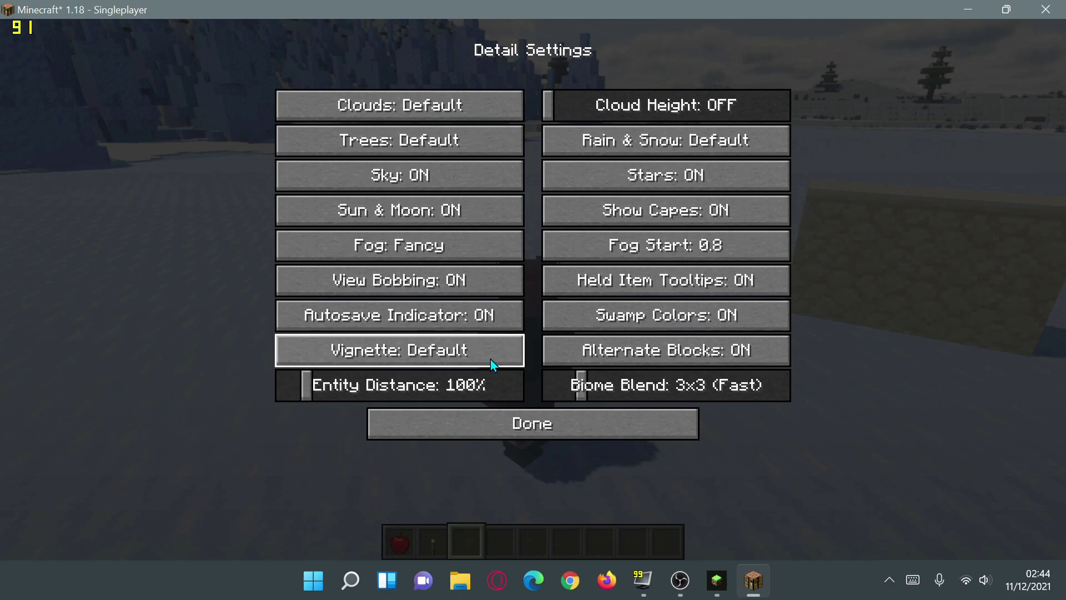
mouse_move(488, 364)
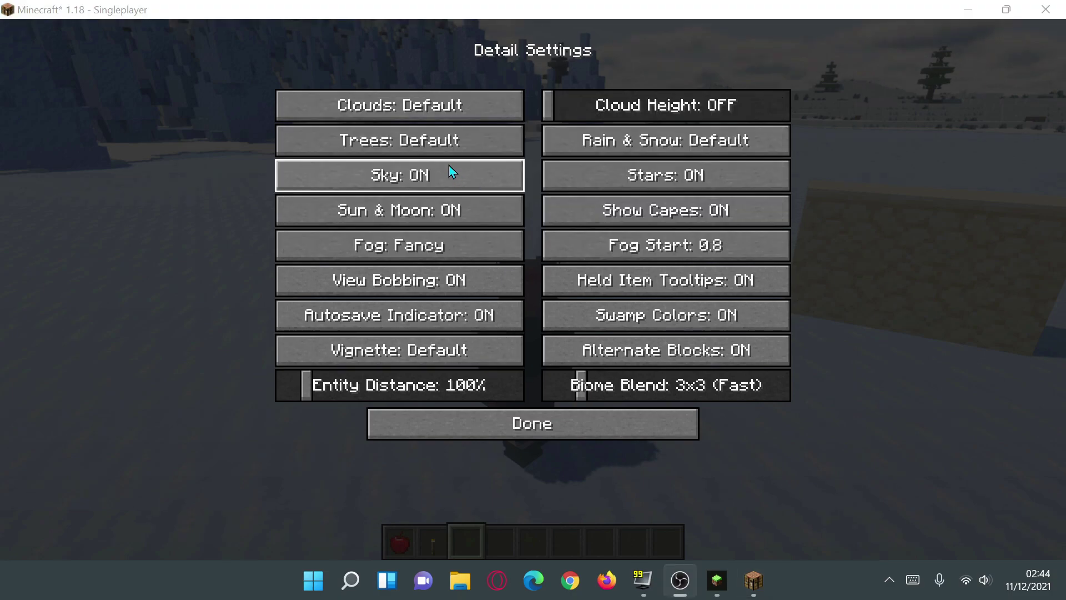
mouse_move(435, 155)
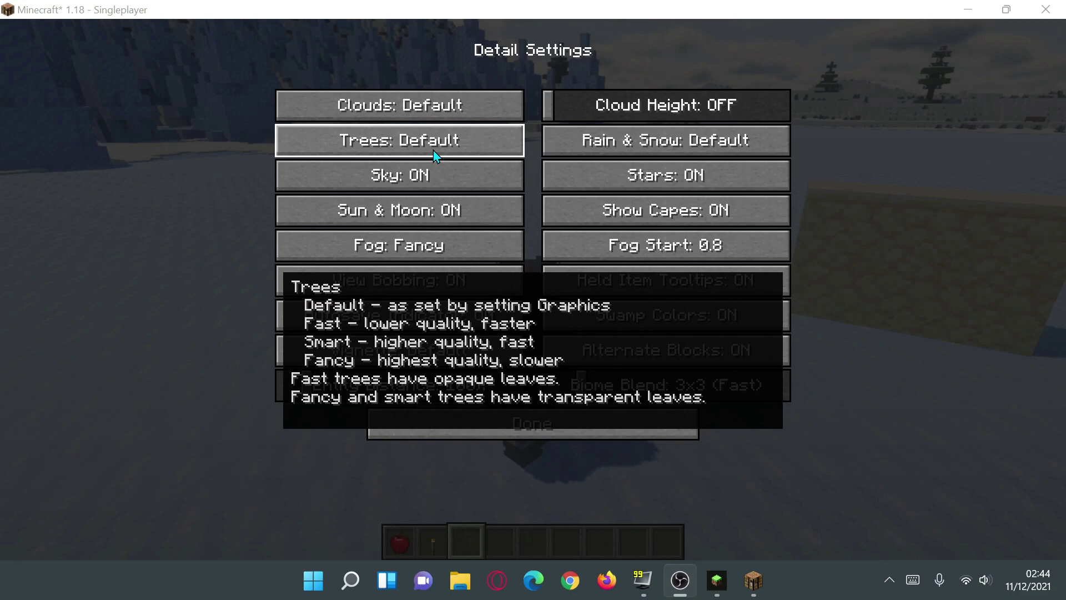
mouse_move(442, 107)
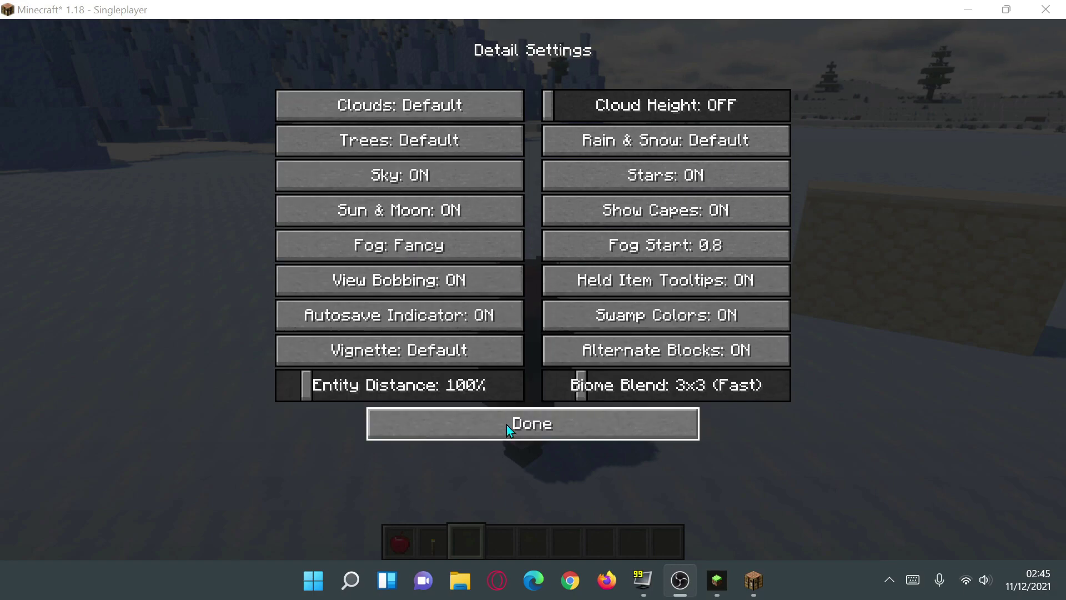
click(506, 425)
In Animation Settings, switch all animations and particles OFF, then back ON
click(435, 392)
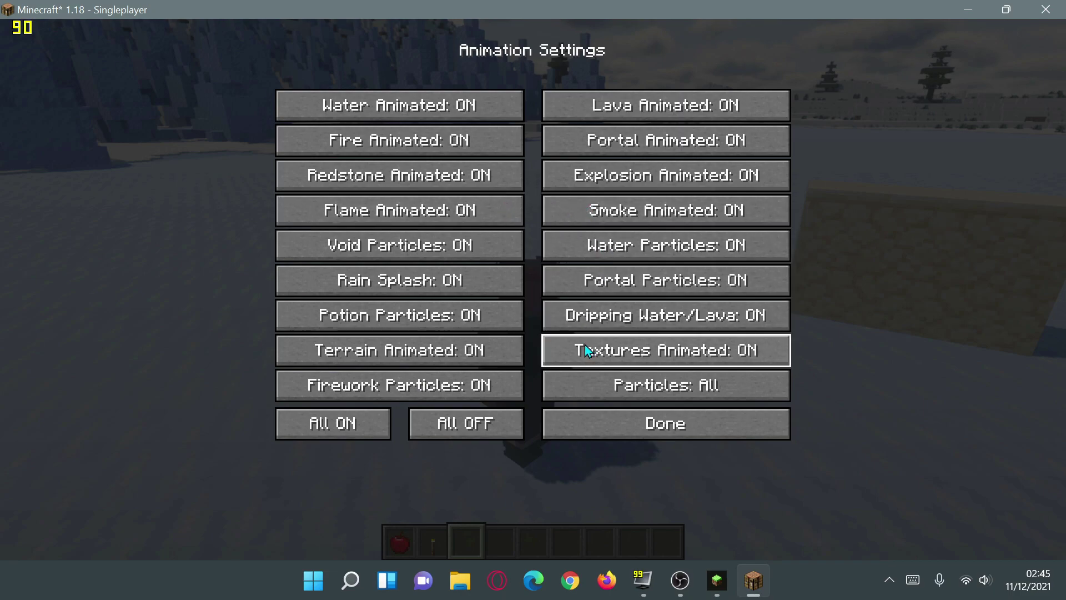
click(464, 427)
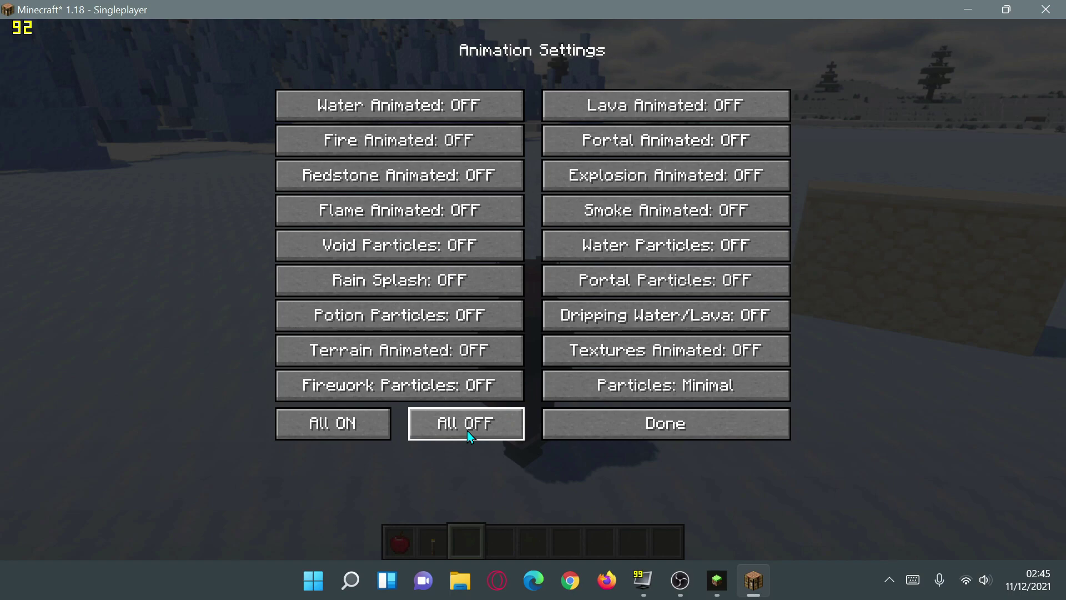
click(361, 429)
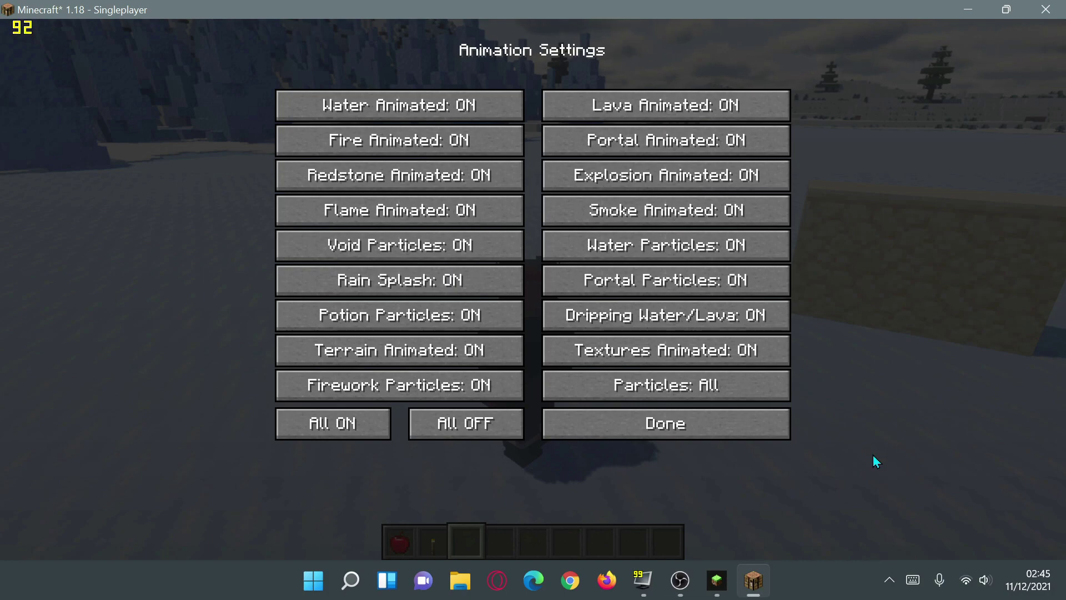
key(alt+Tab)
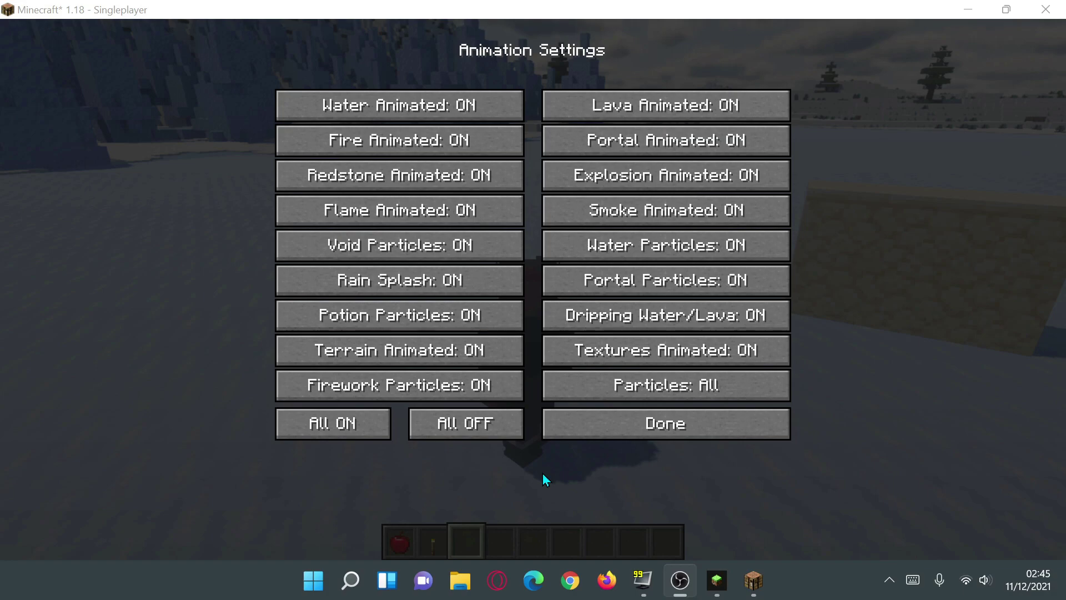
click(604, 432)
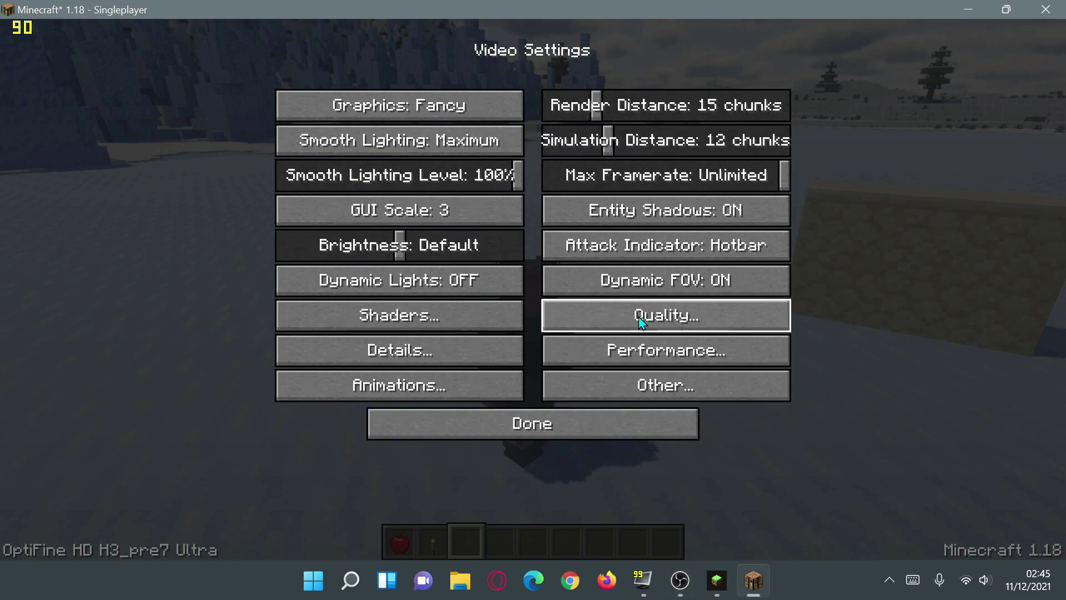
click(742, 315)
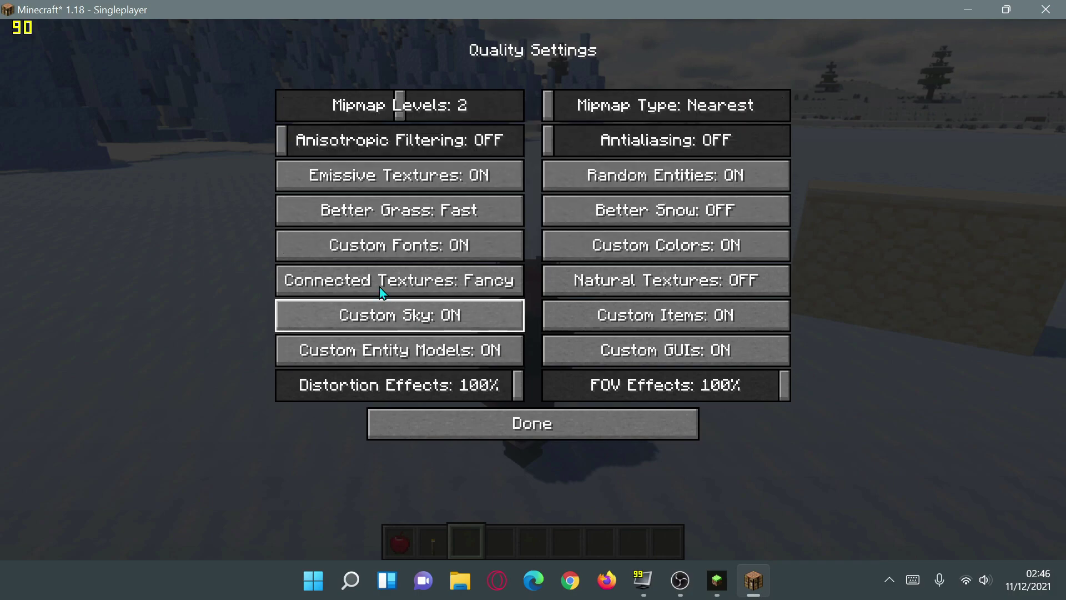
click(462, 215)
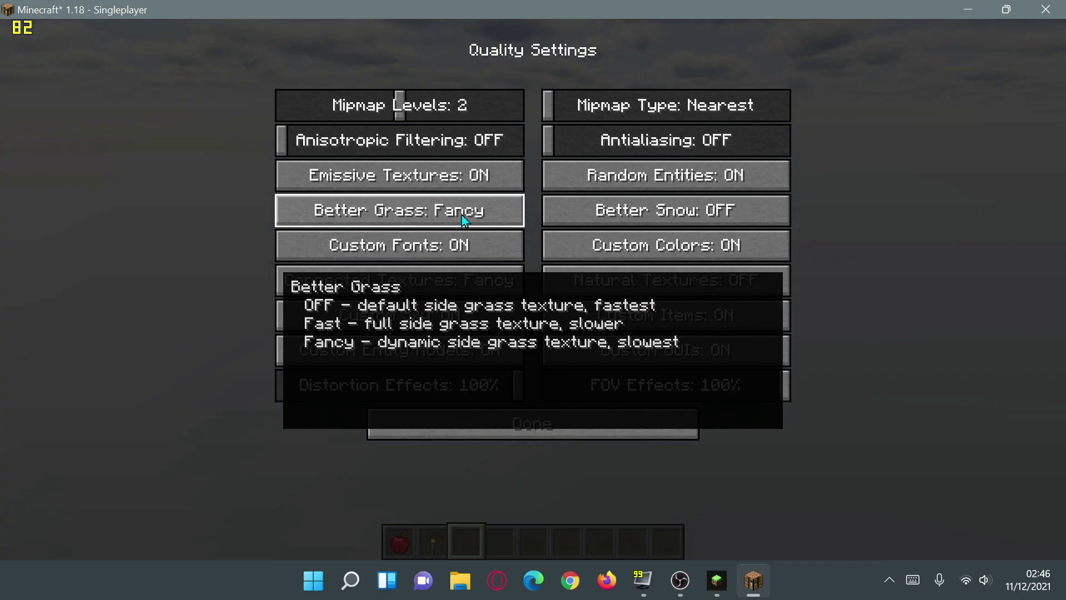
click(461, 214)
click(462, 215)
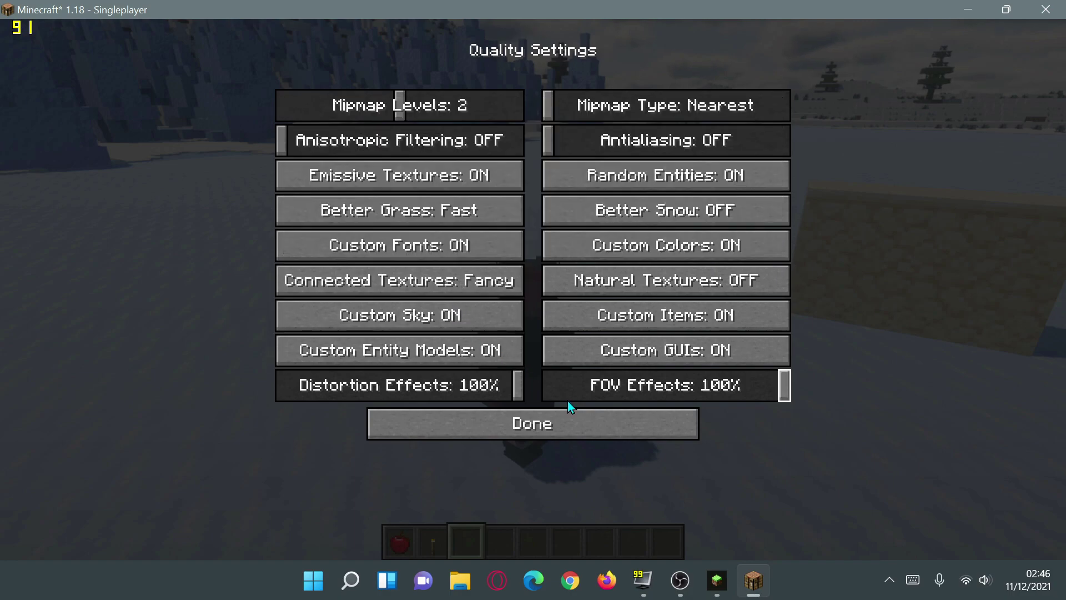
click(581, 414)
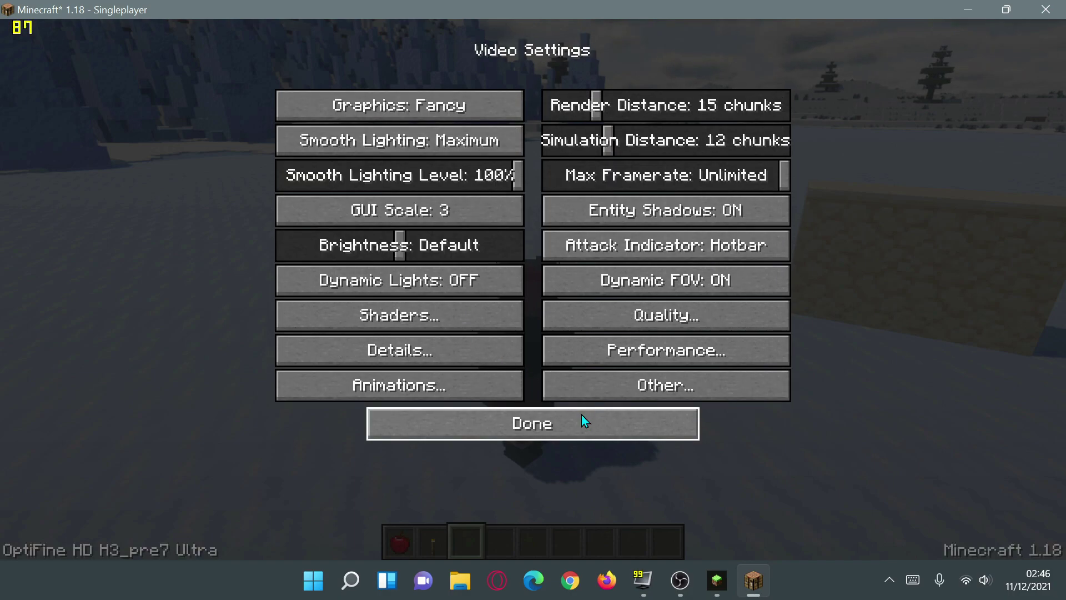
click(633, 355)
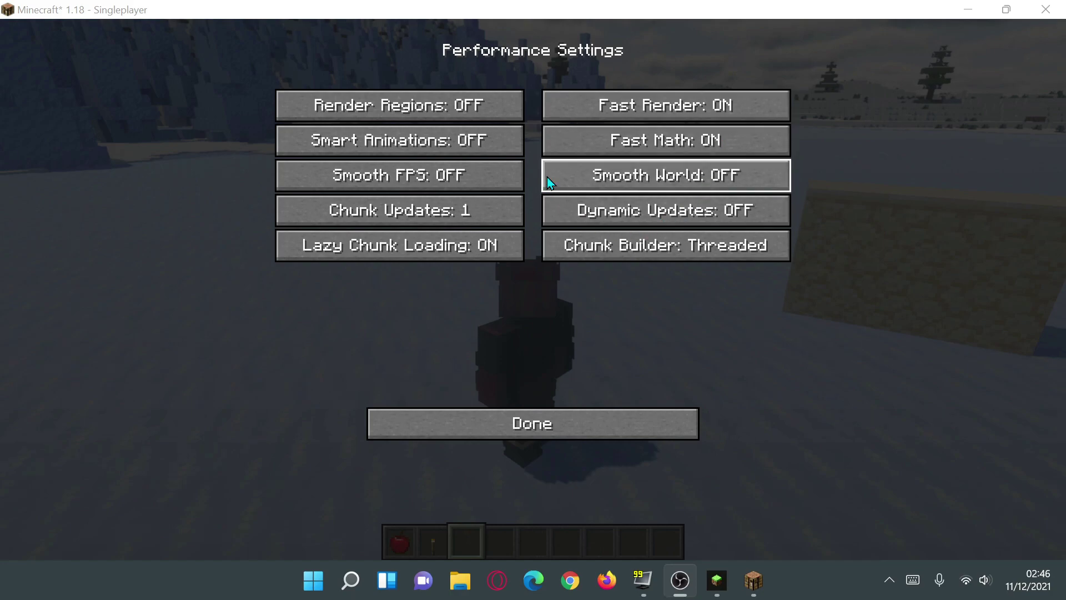
mouse_move(551, 178)
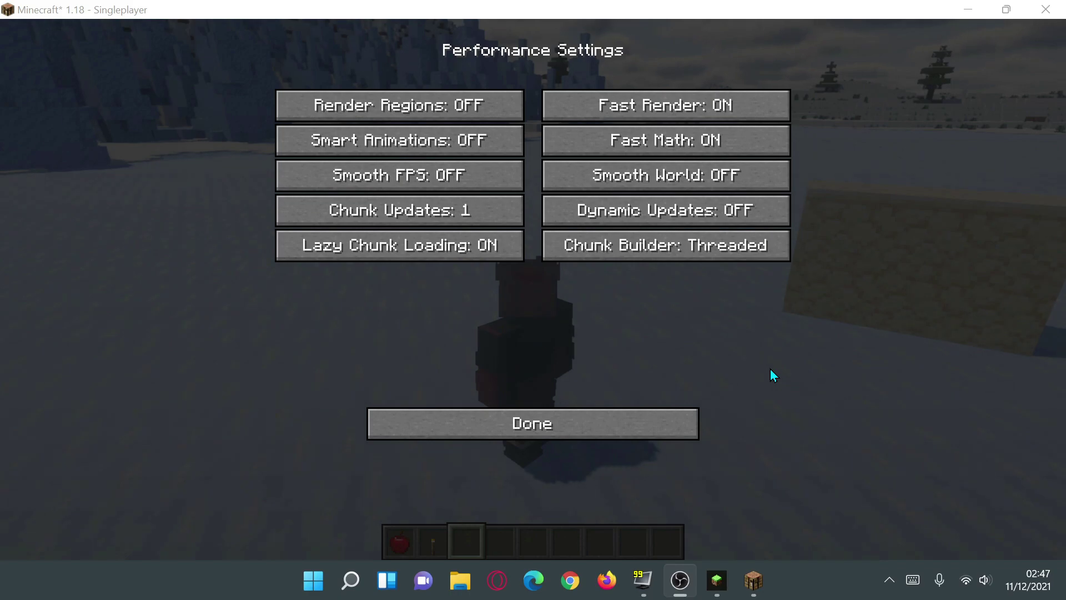
click(562, 431)
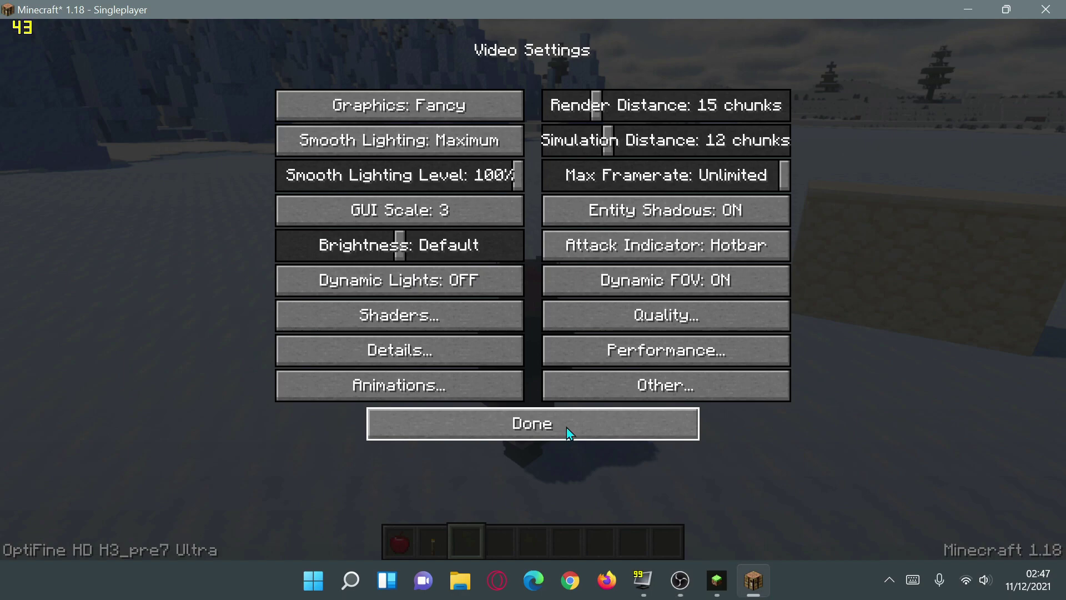
Review Other Settings, previewing Fullscreen Mode resolutions and leaving it at Current
click(638, 386)
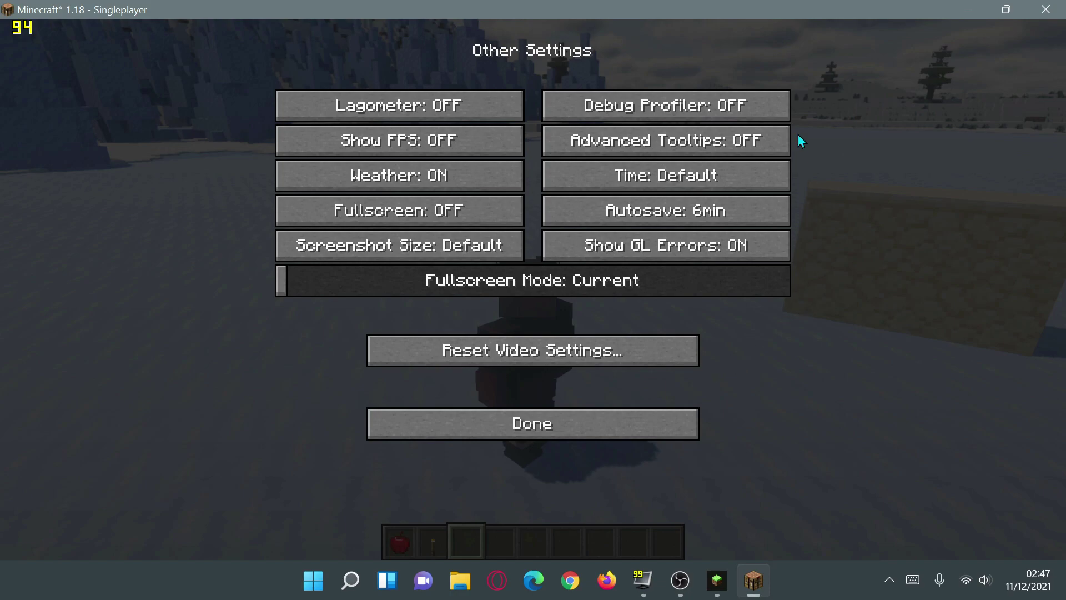
mouse_move(662, 223)
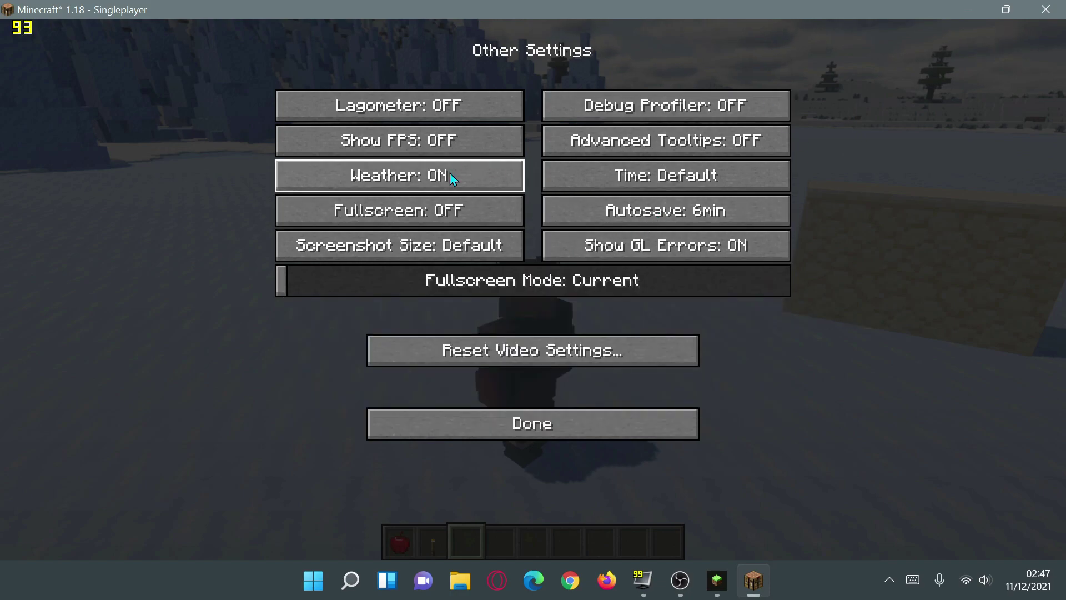
mouse_move(448, 145)
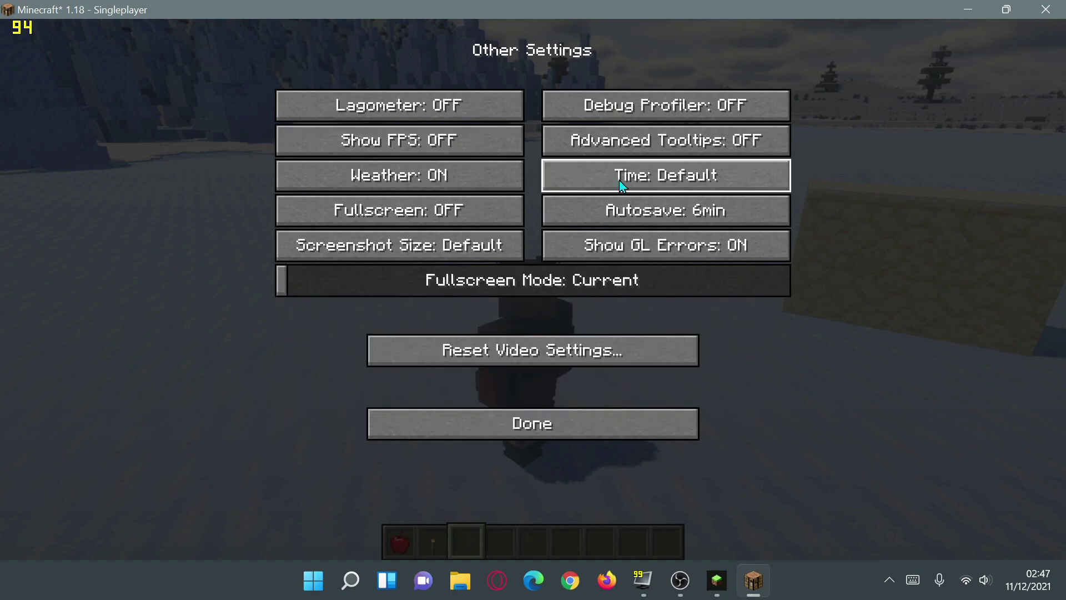
mouse_move(619, 180)
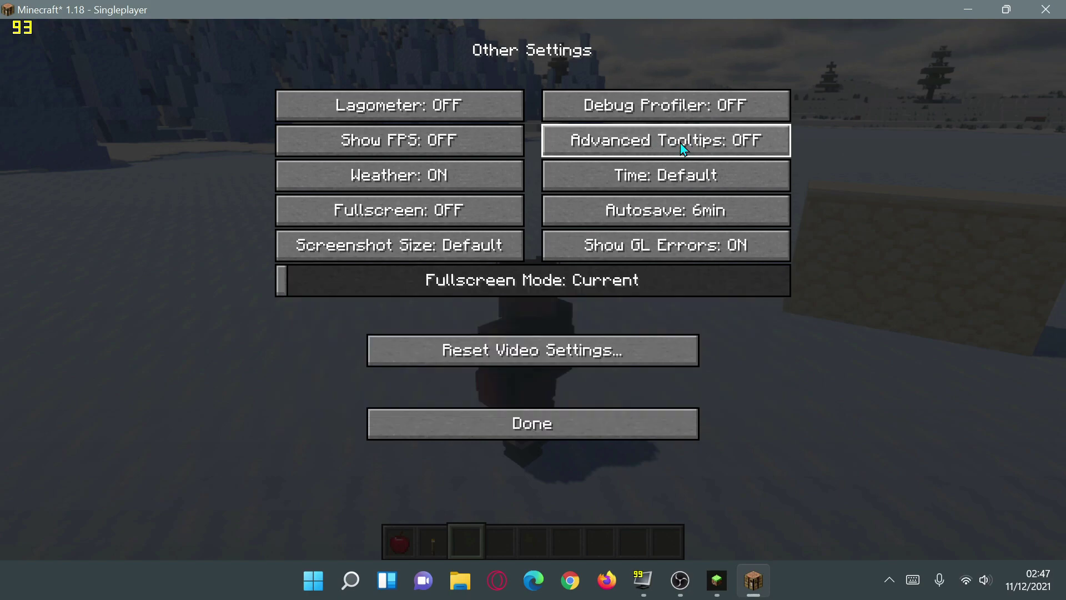
drag(285, 290, 245, 285)
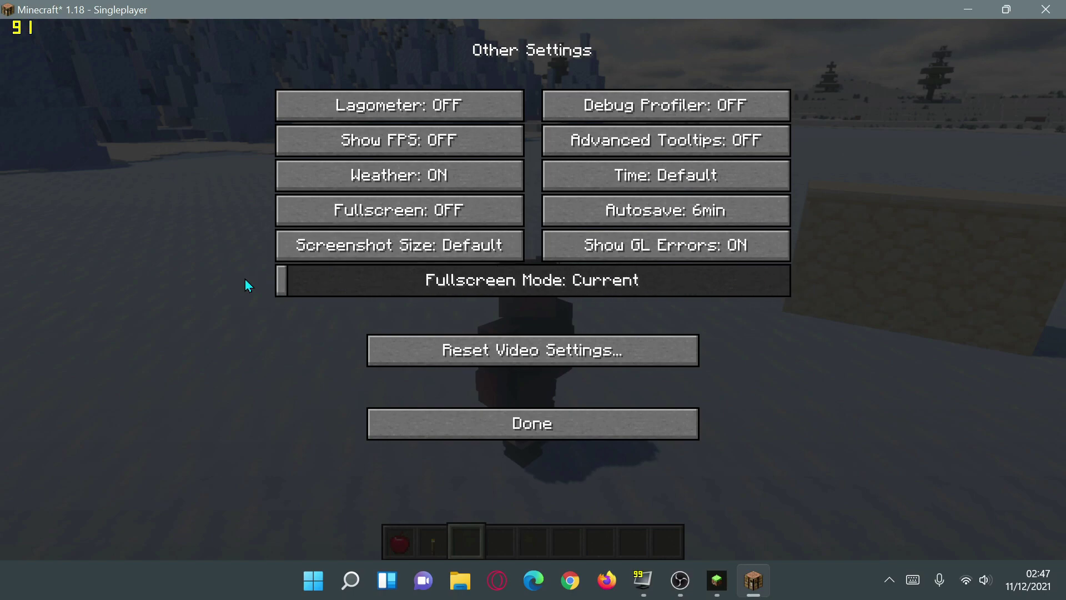
click(564, 427)
Resume the game and walk past the slime, honey and sand blocks up to the blue ice spikes
click(562, 421)
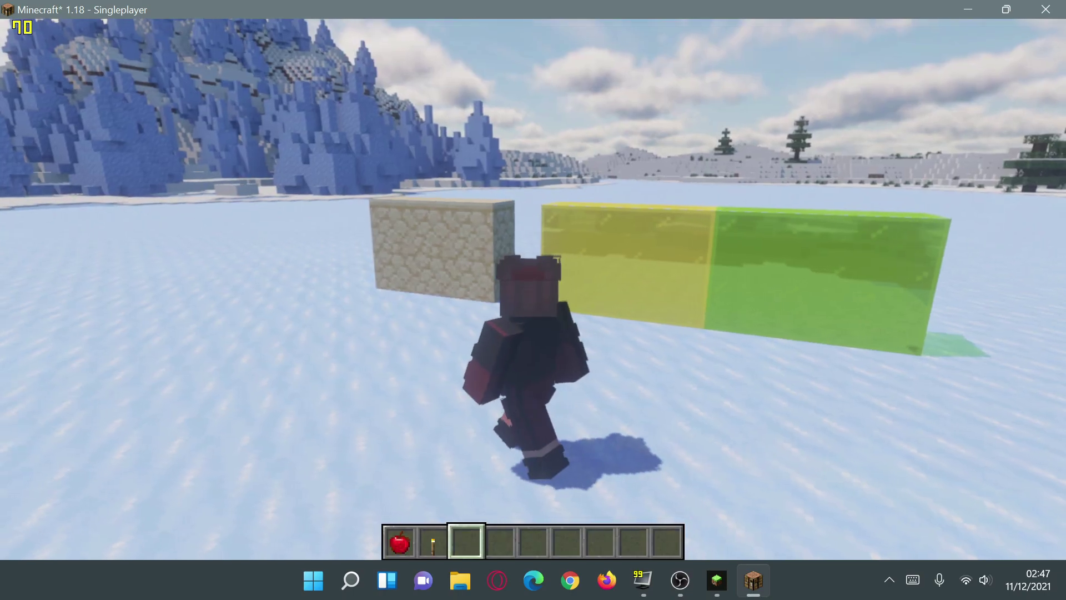
key(a)
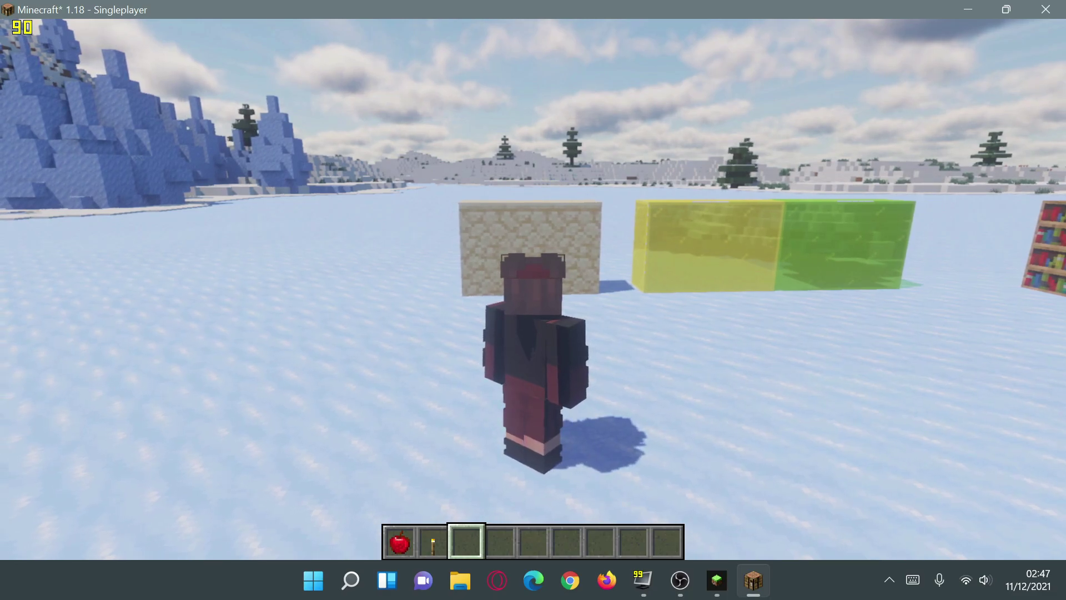
key(w)
key(d)
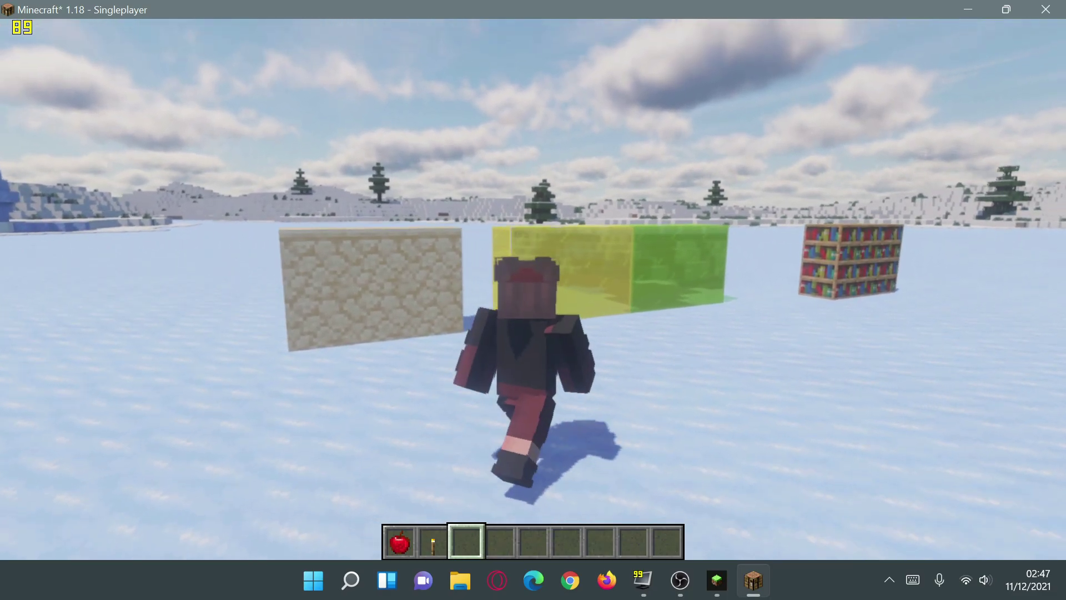
key(w)
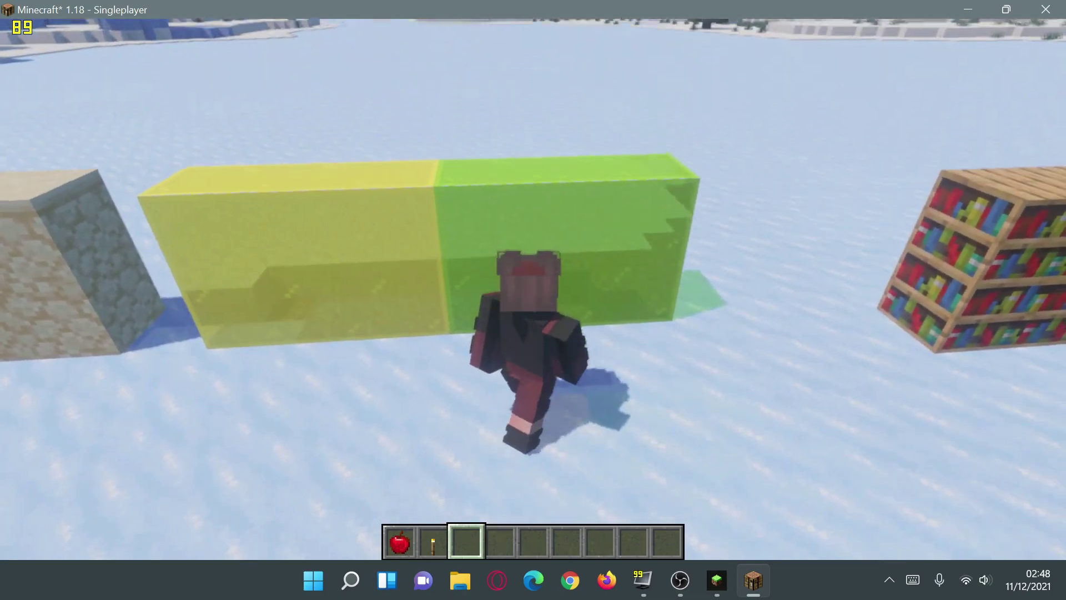
key(w)
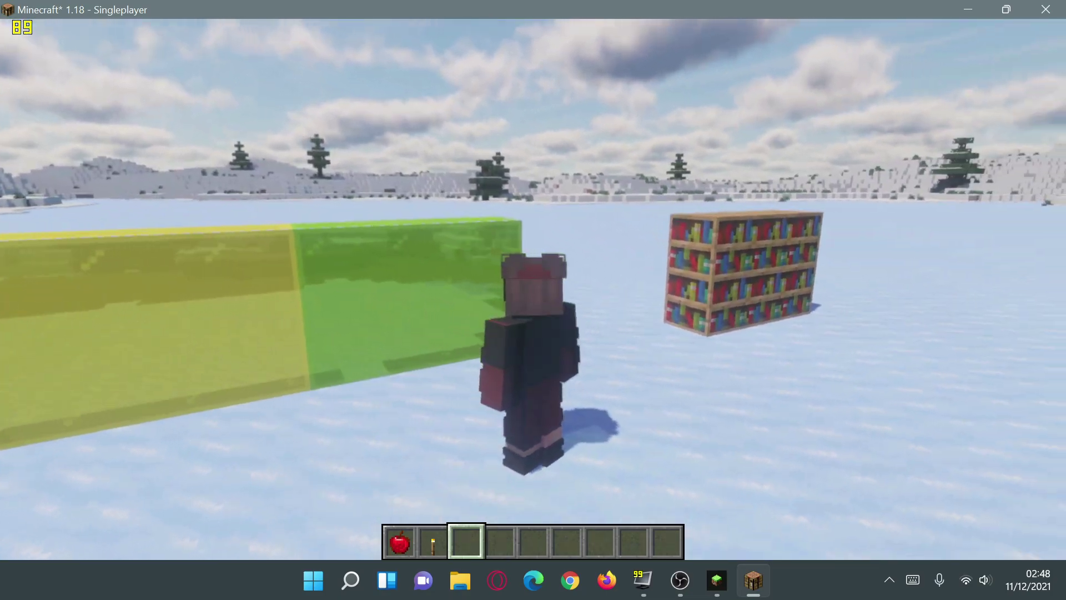
key(w)
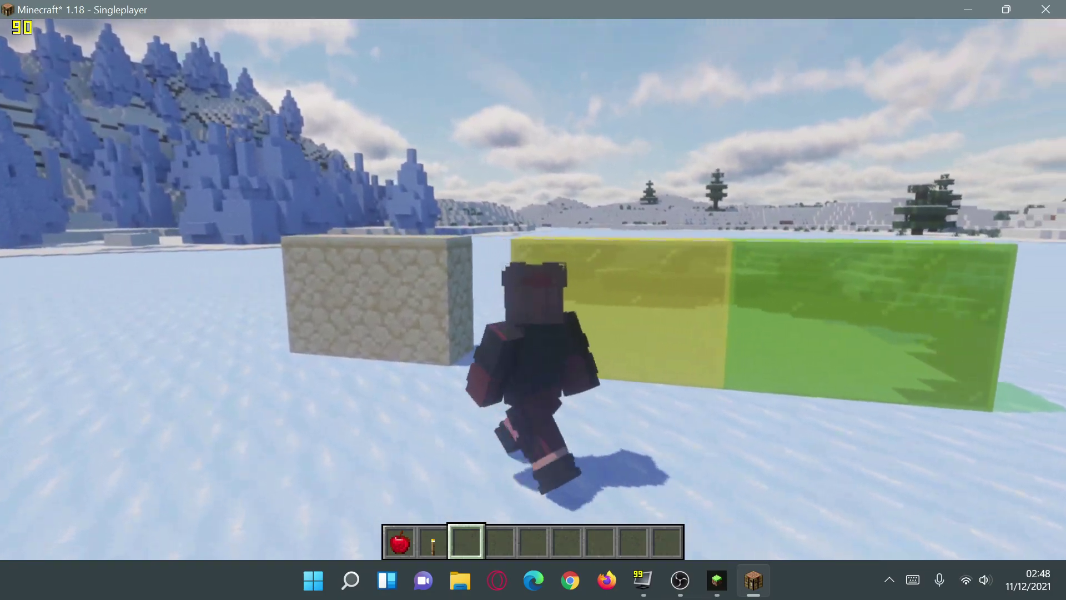
key(w)
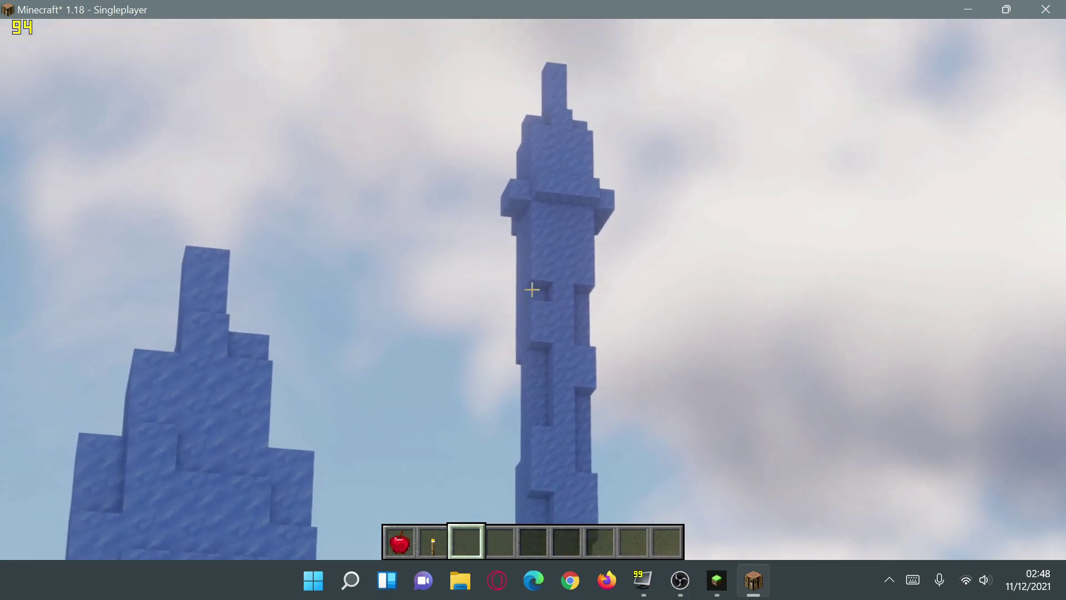
key(w)
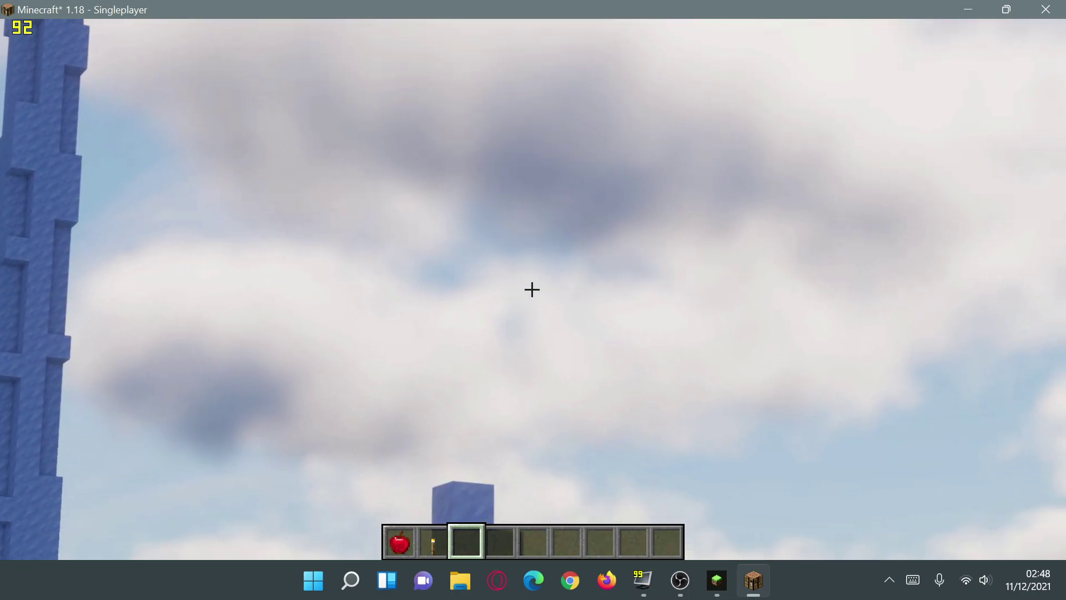
key(w)
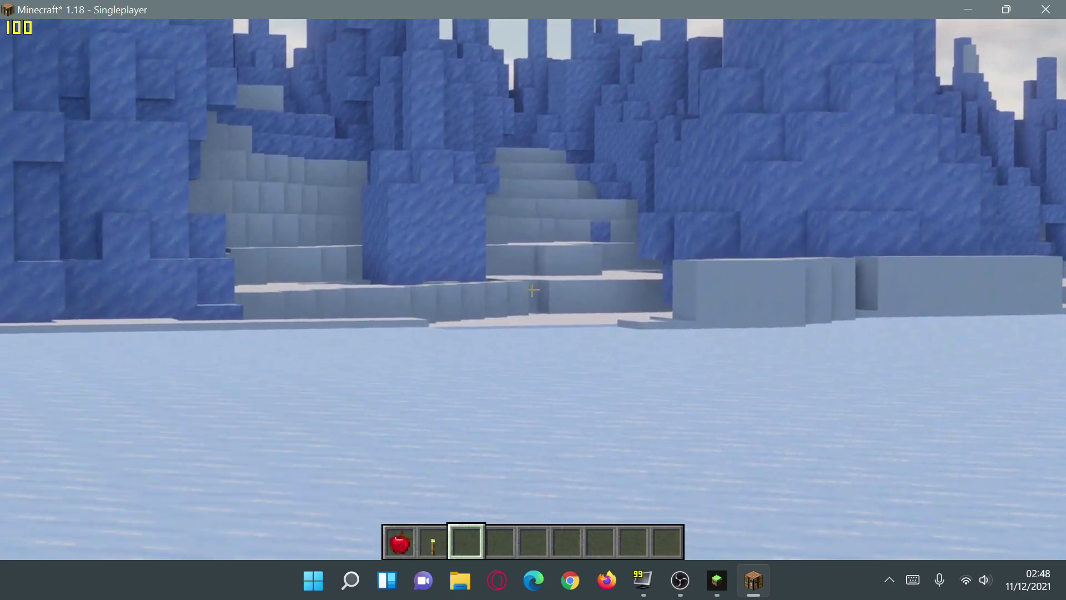
key(s)
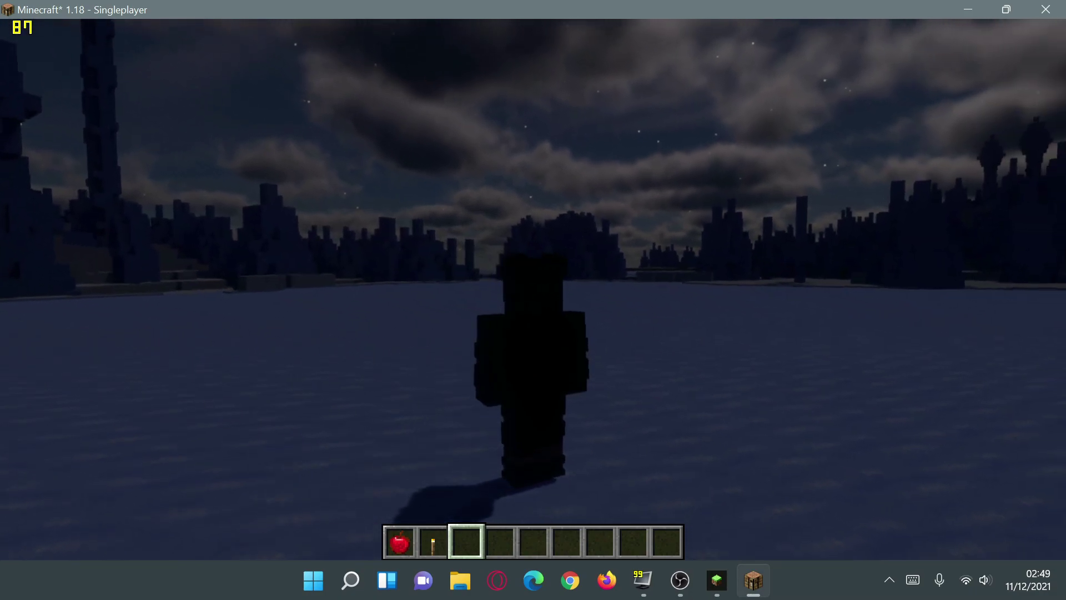
Walk across the night snow past the bookshelf, take the torch from slot 2, and pause
key(w)
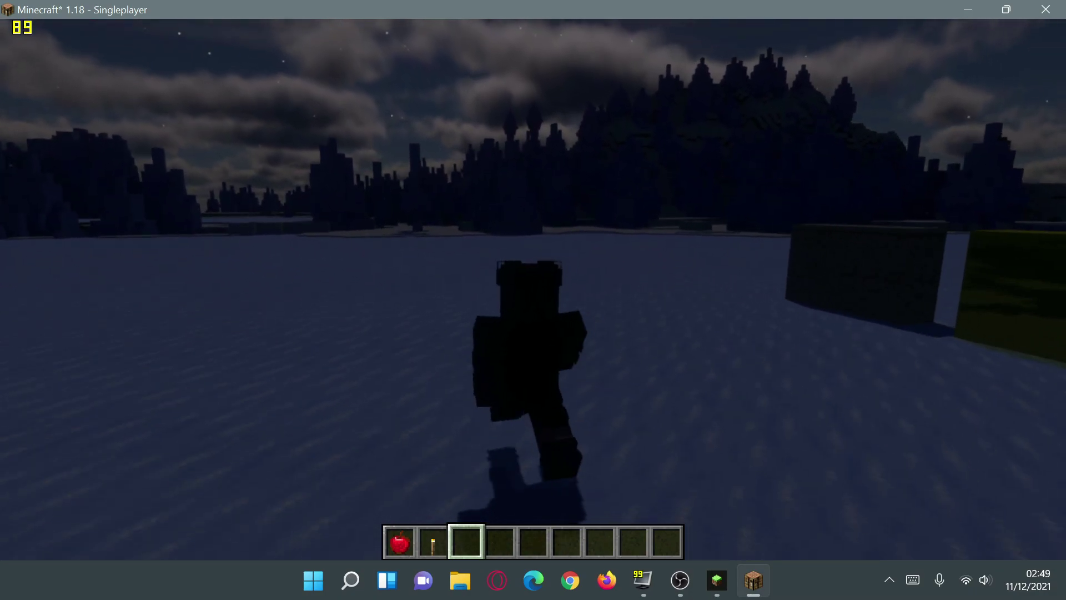
key(w)
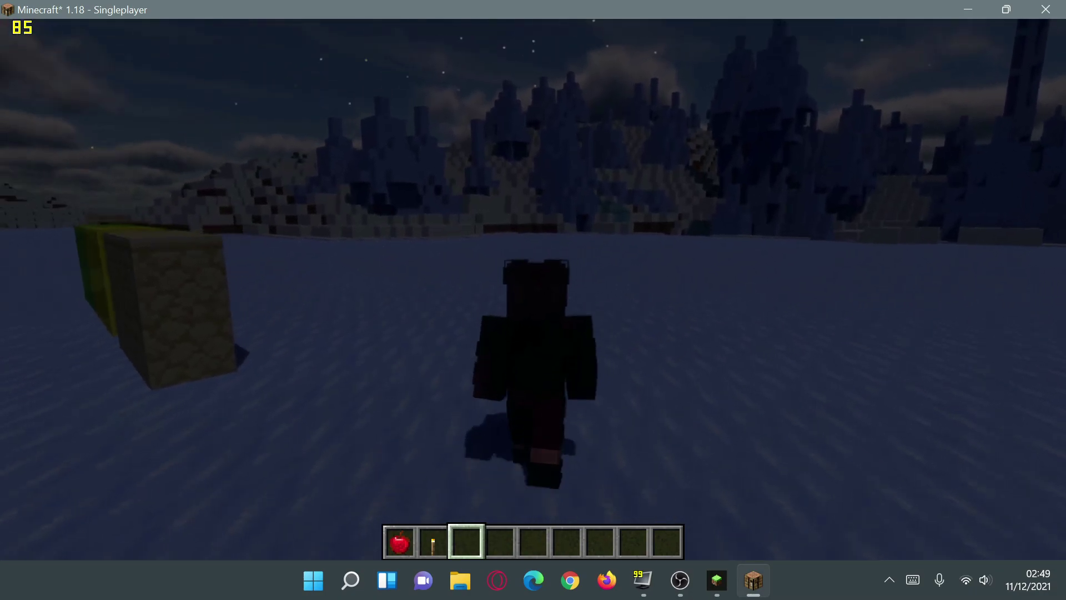
key(w)
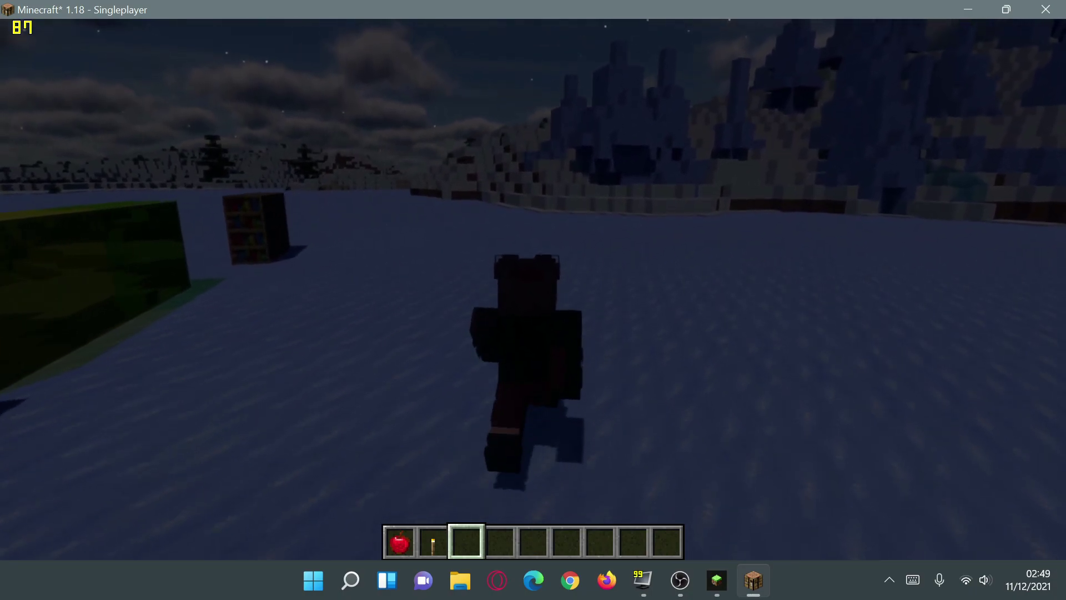
key(w)
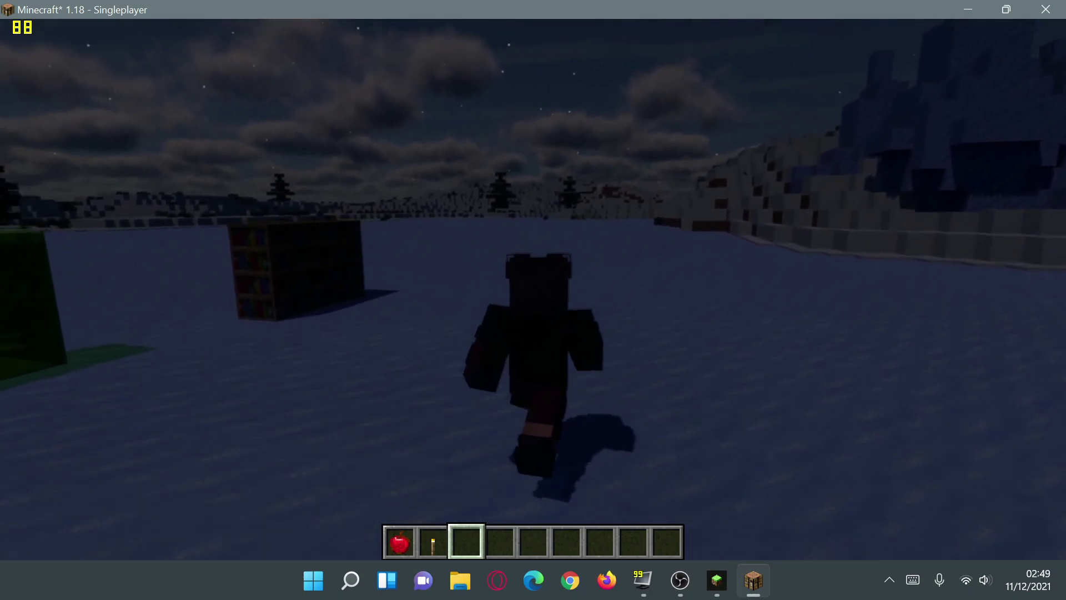
key(w)
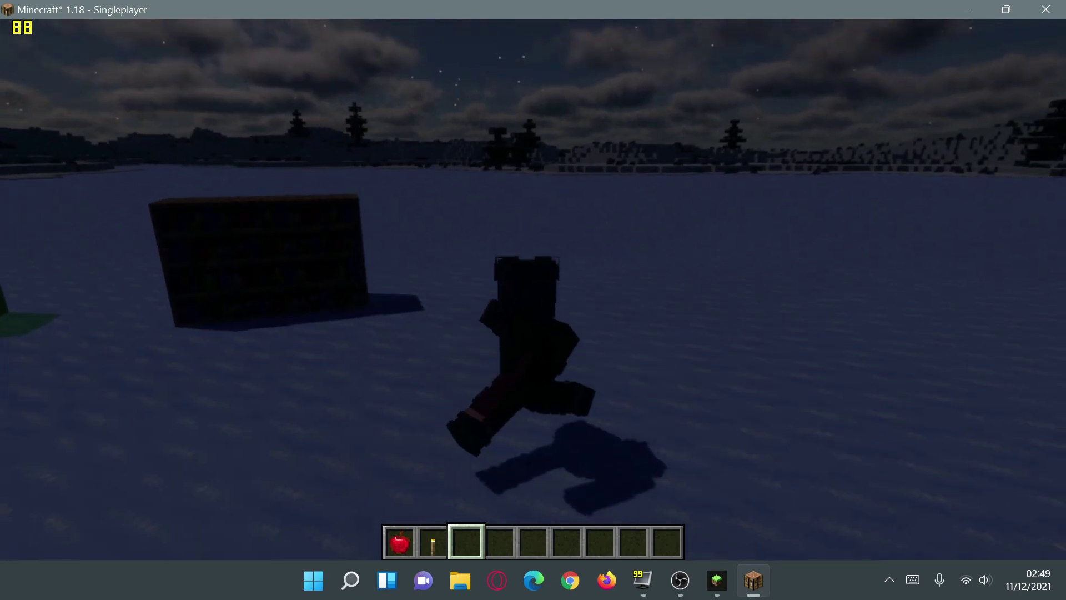
key(w)
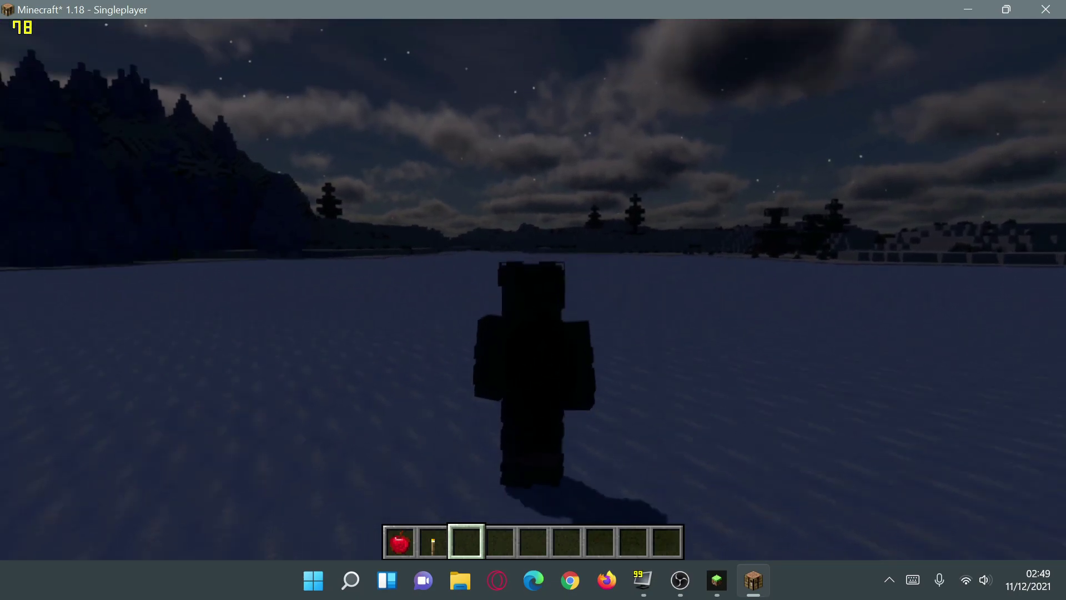
key(2)
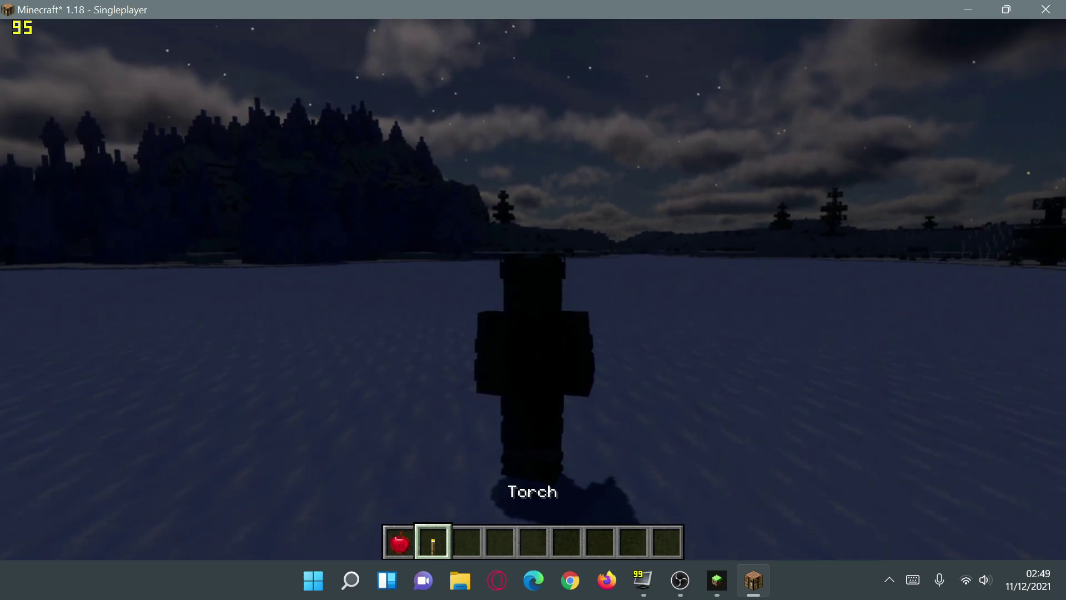
key(w)
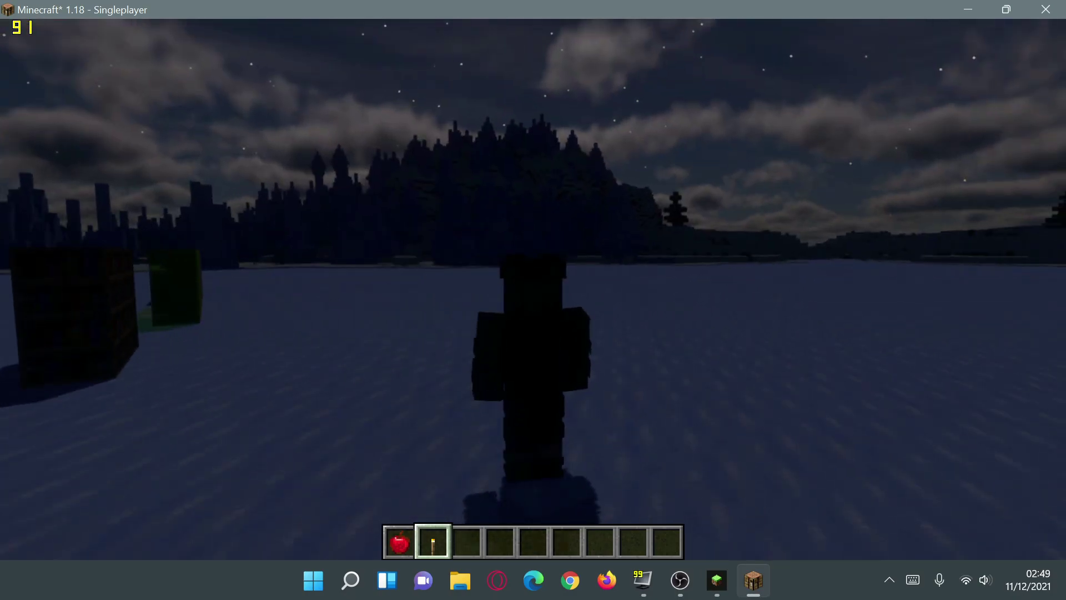
key(Escape)
Set Dynamic Lights to Fancy in Video Settings and return to the Options screen
click(473, 325)
click(414, 239)
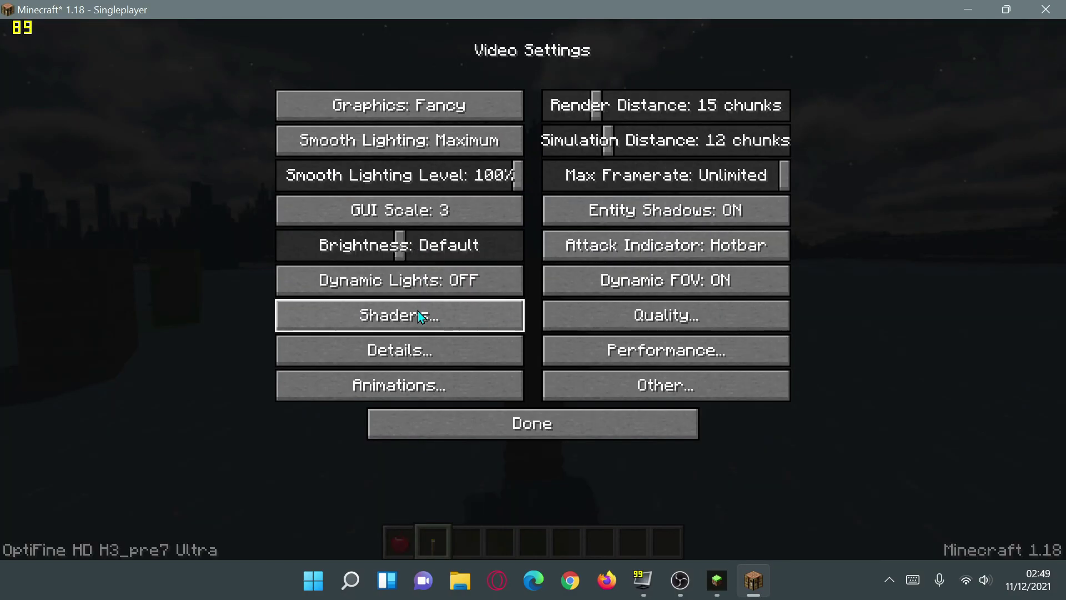
click(398, 283)
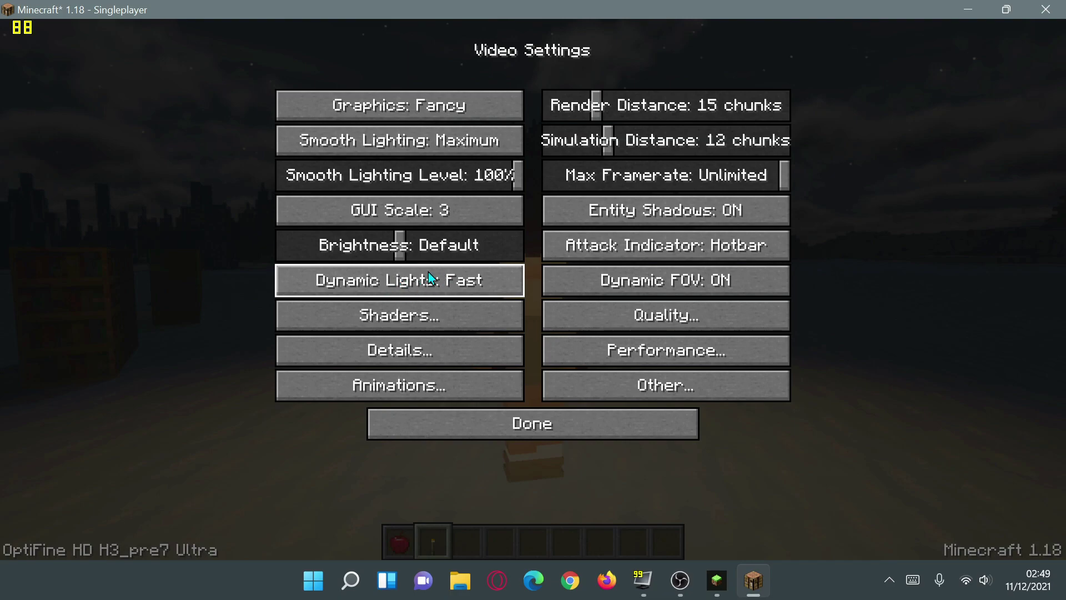
click(415, 283)
click(405, 281)
click(424, 282)
click(424, 282)
click(515, 425)
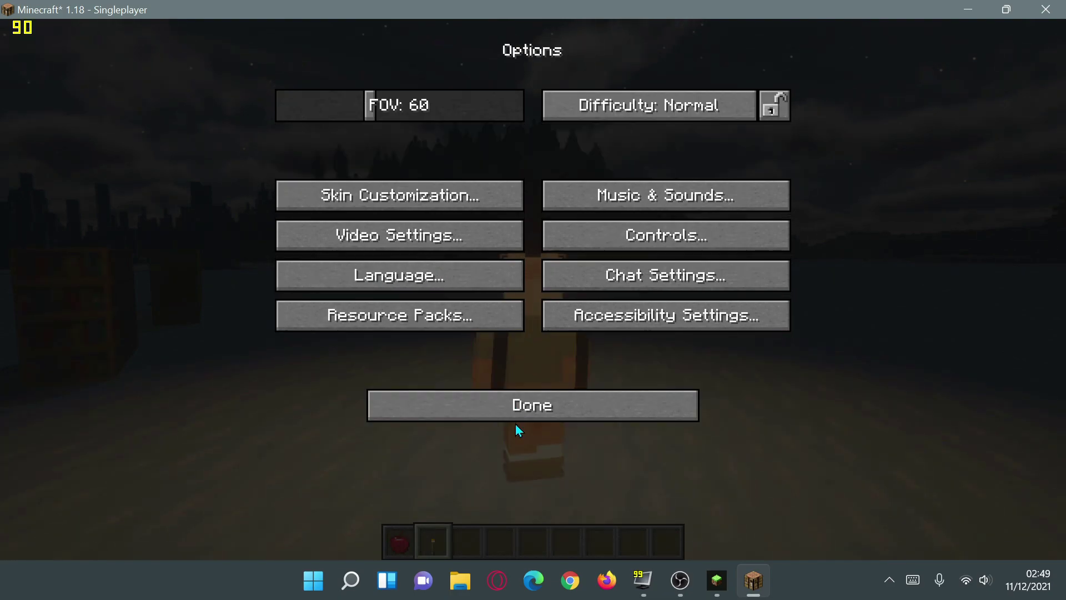
key(Escape)
key(Escape)
Run toward the forest with the torch lighting the night-time snow
key(w)
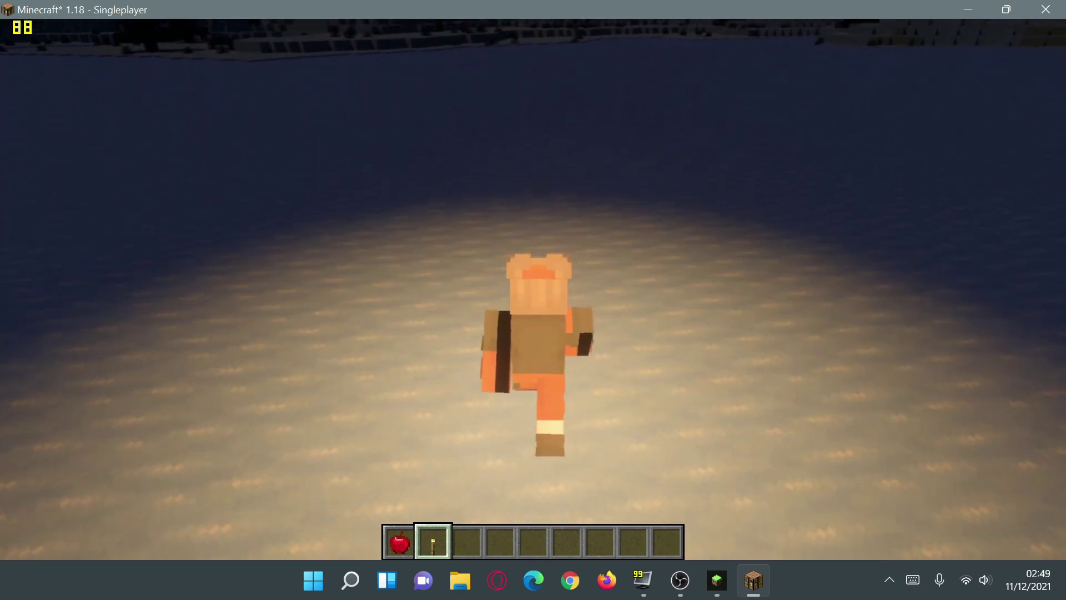
key(w)
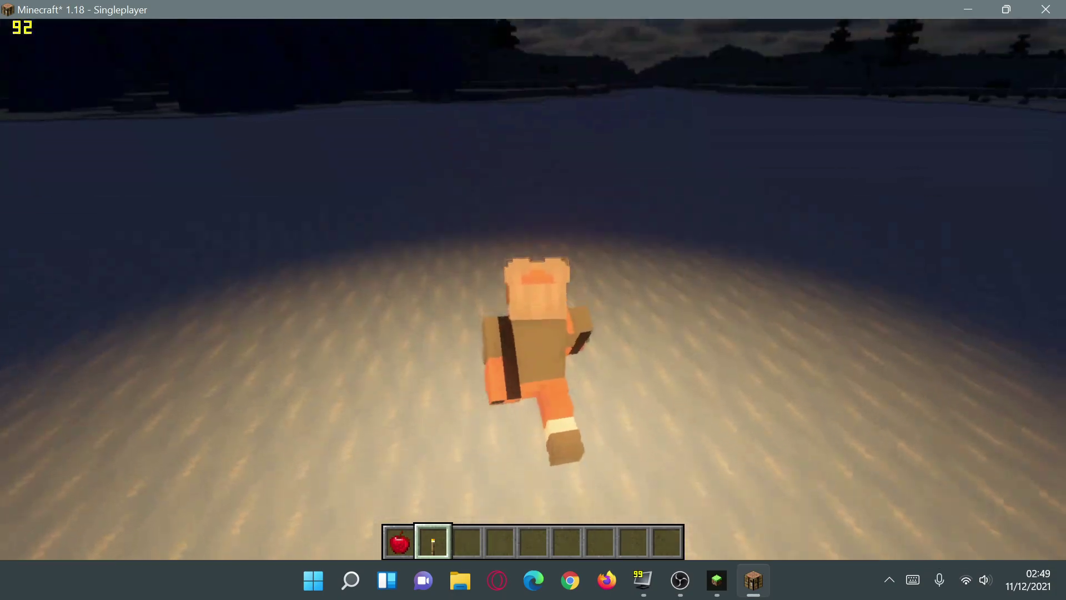
key(w)
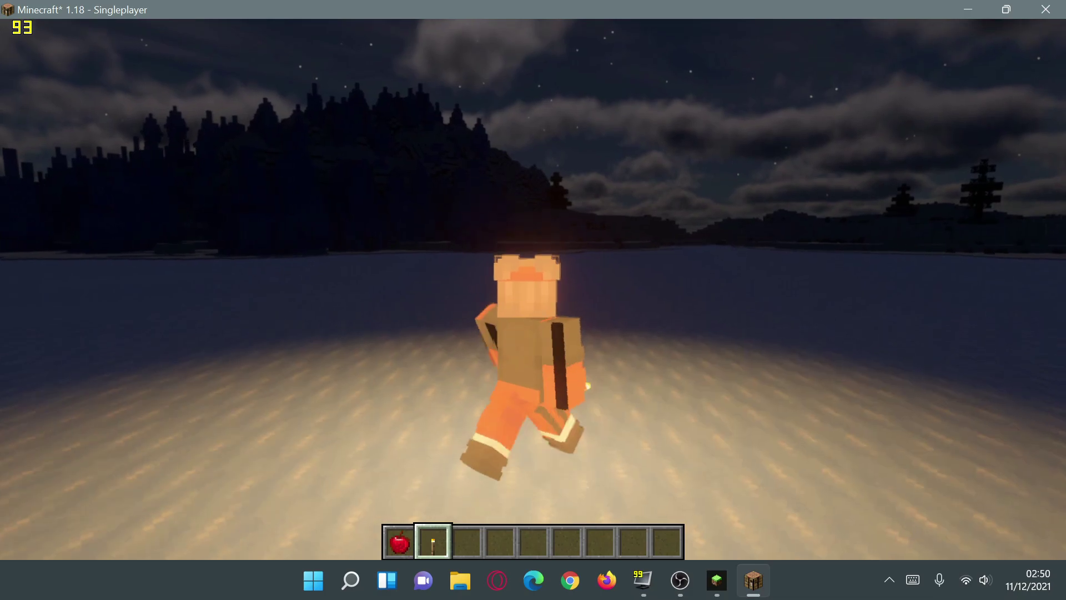
key(w)
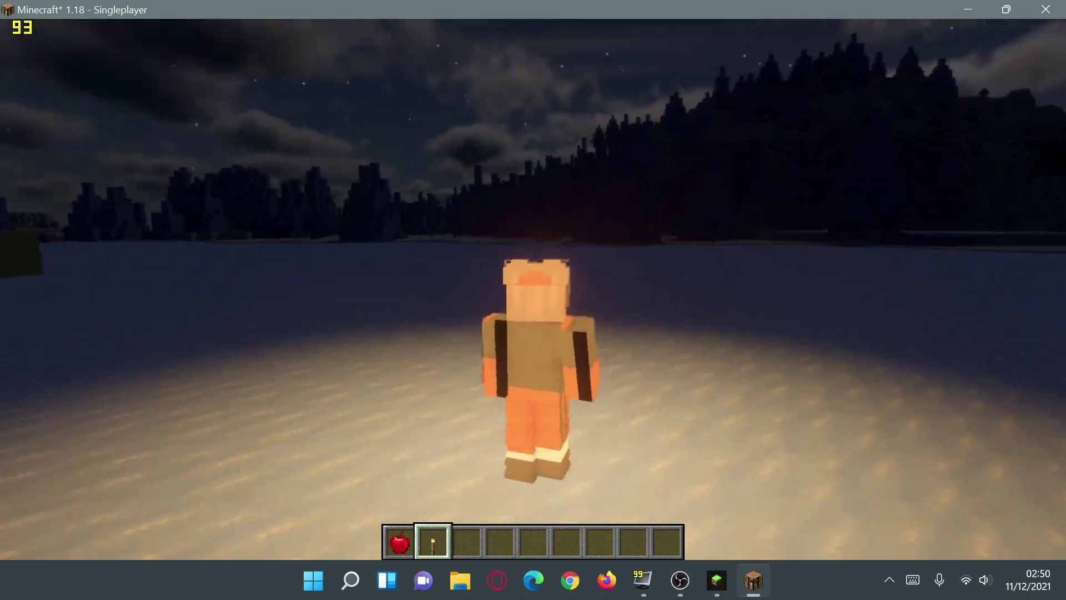
key(w)
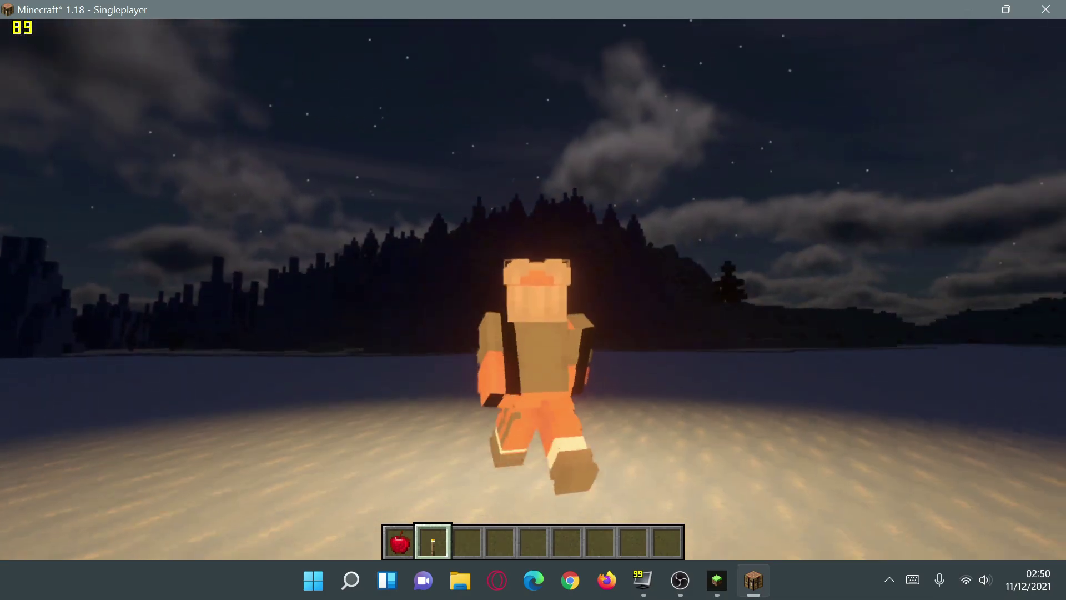
Switch to first-person view, look down at the snow, and hold the torch again
key(F5)
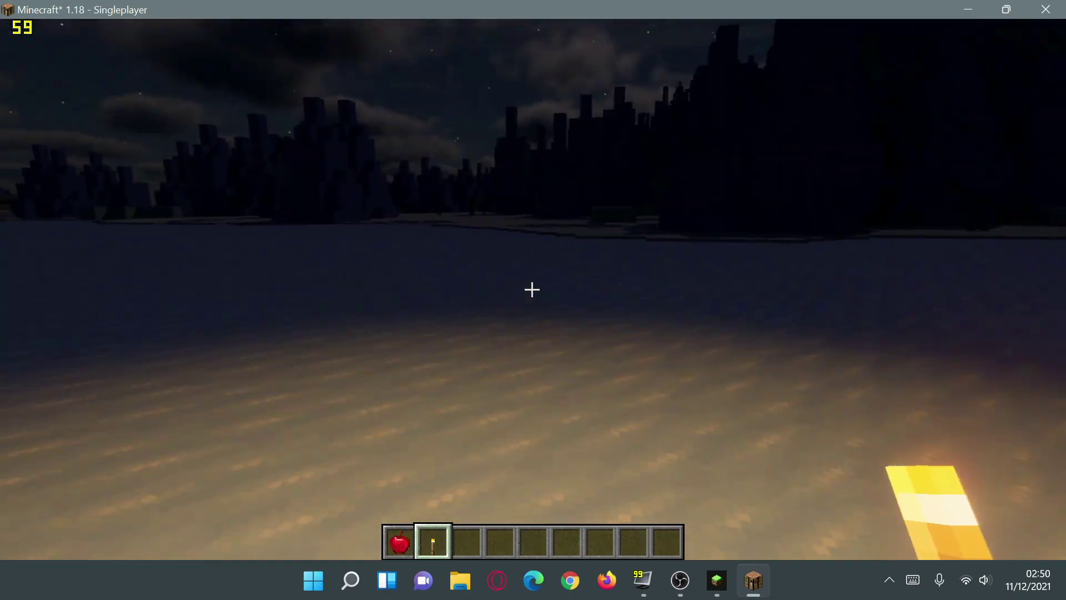
key(w)
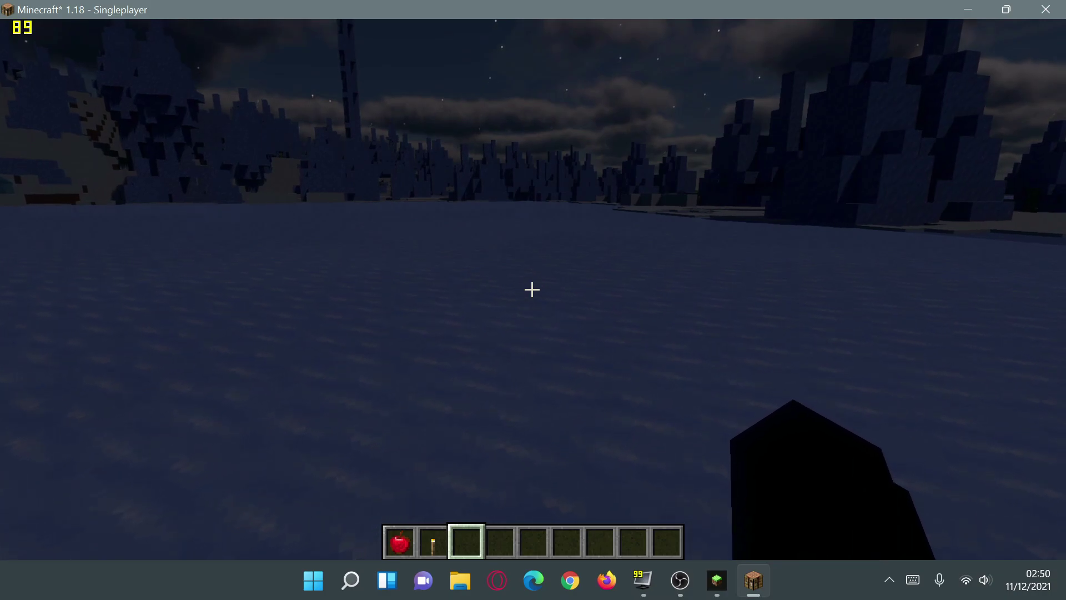
key(2)
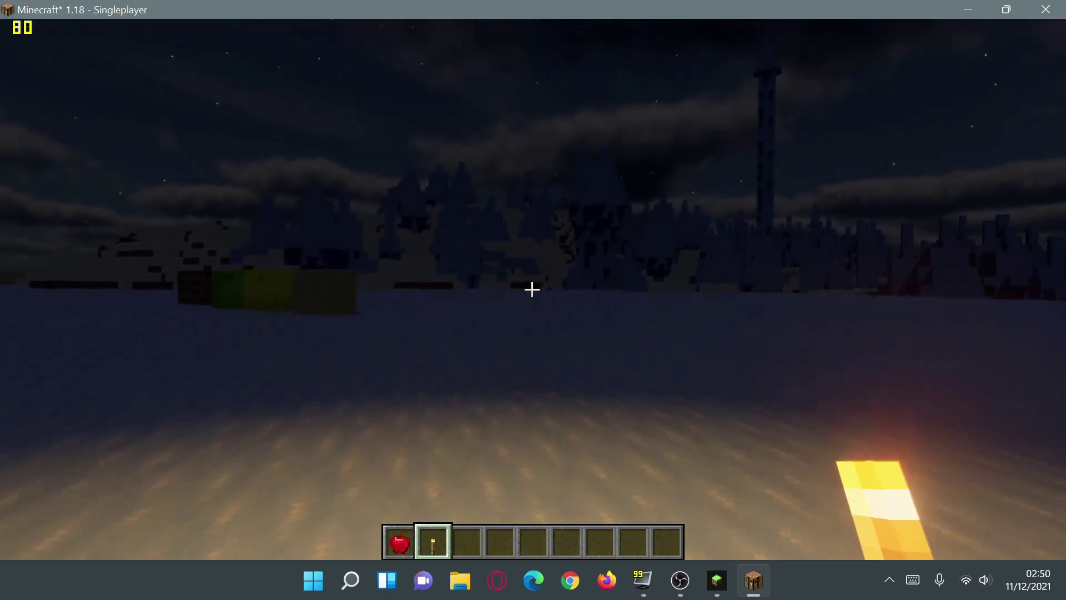
Put the torch away and take it back, then walk across the ice toward the bookshelf
key(4)
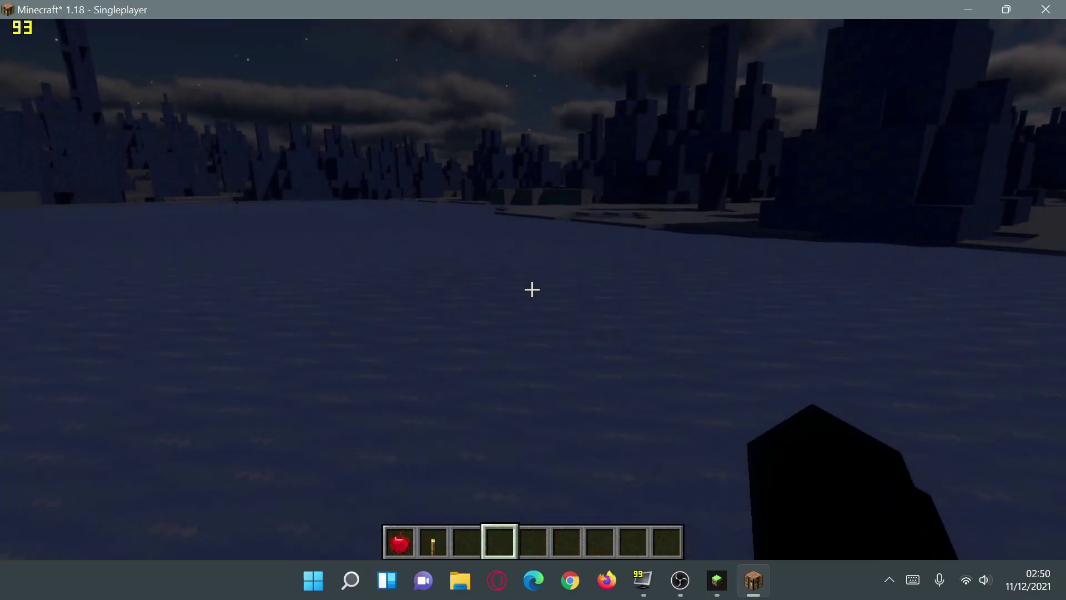
key(2)
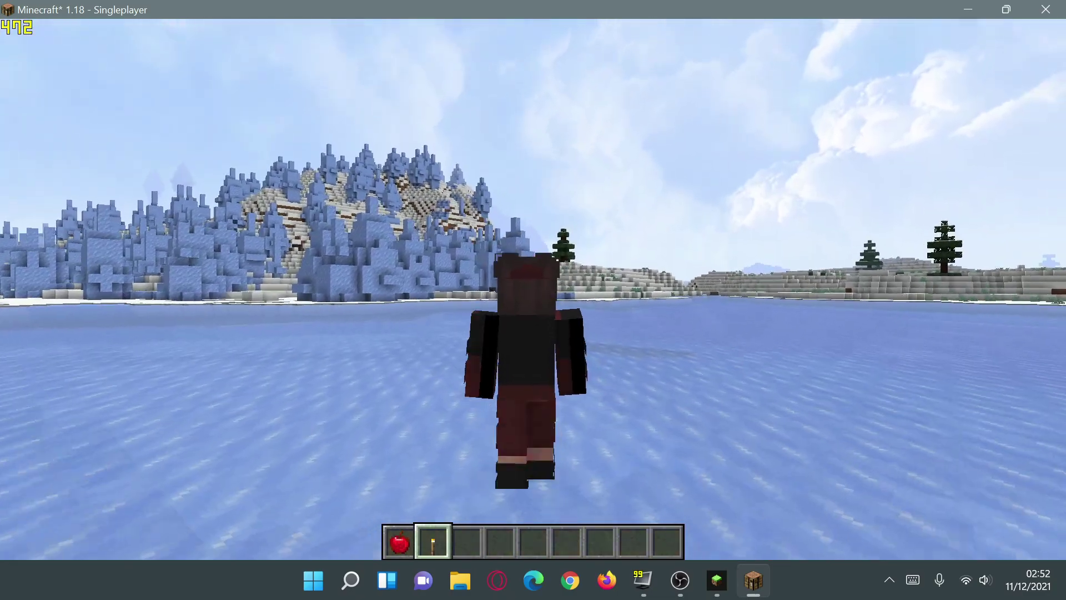
key(w)
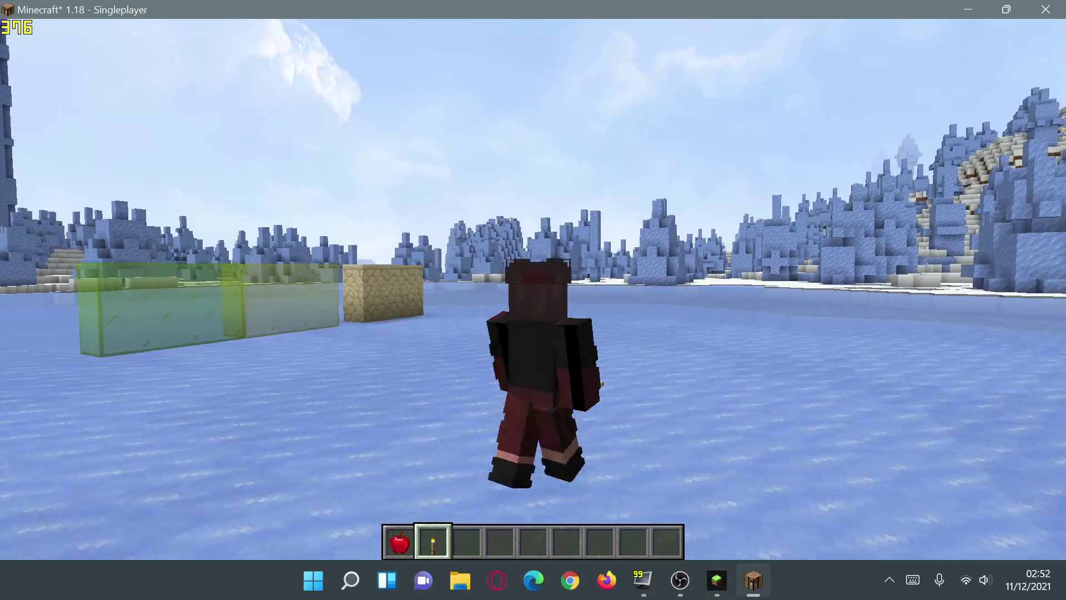
key(w)
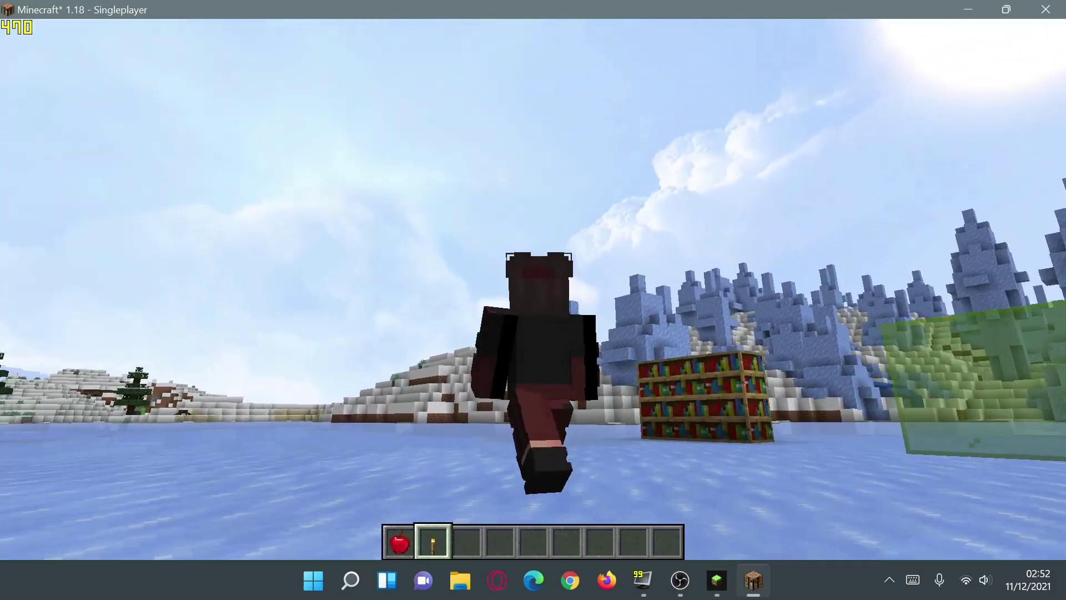
key(w)
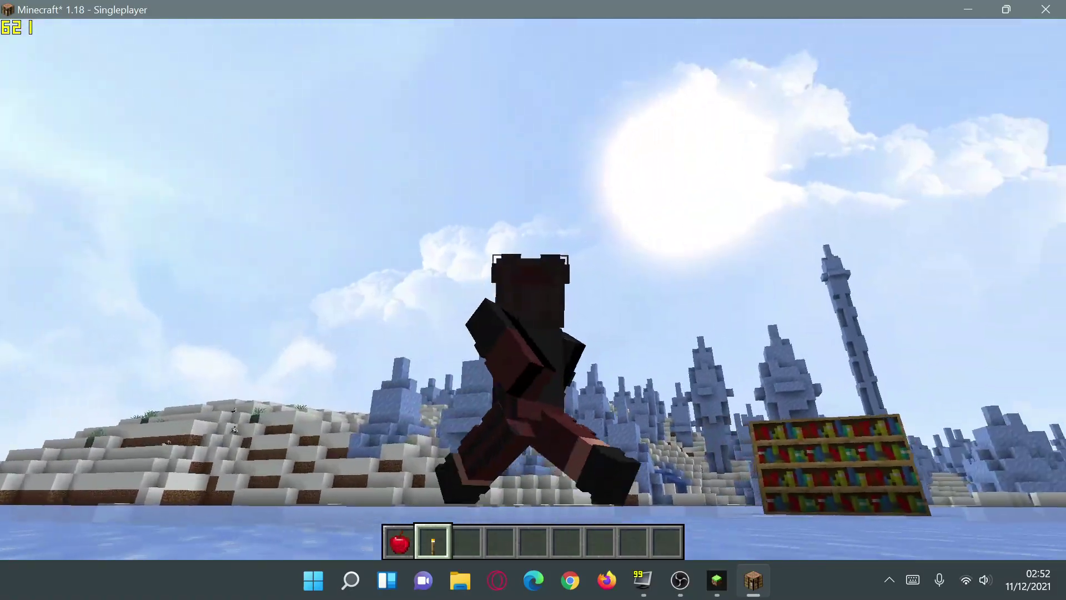
key(w)
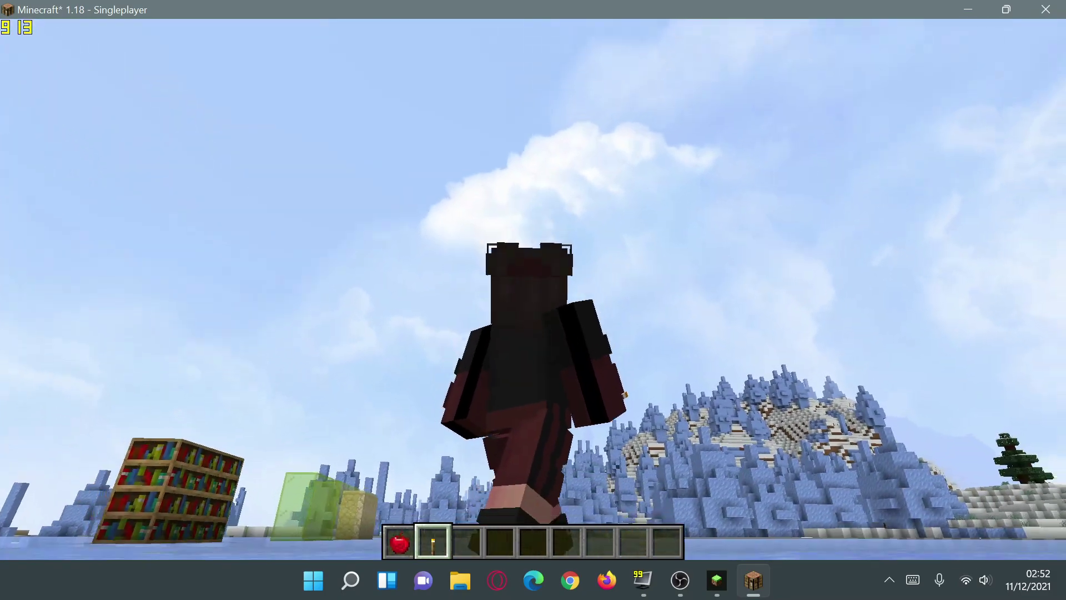
Check that Dramatic Skys is selected above Fabric Mods and Default in Resource Packs
key(Escape)
click(508, 317)
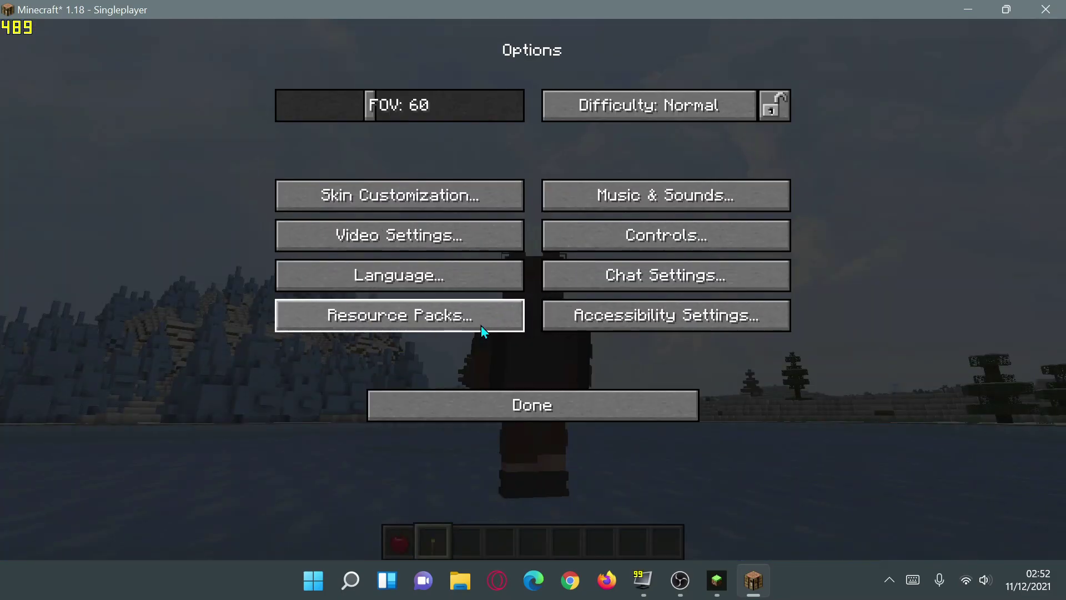
click(481, 325)
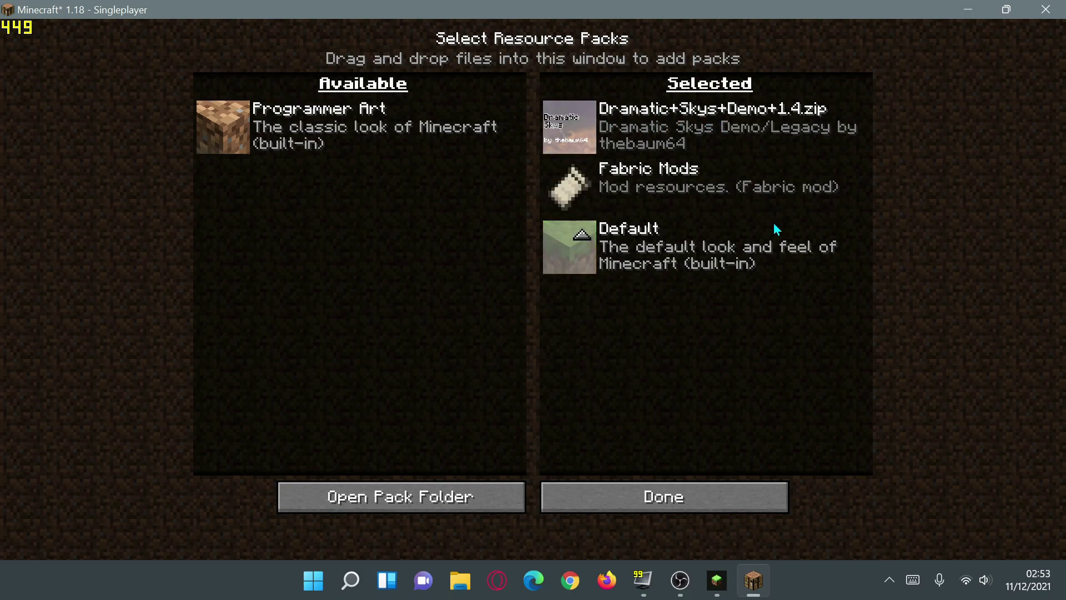
key(Escape)
key(Escape)
key(Escape)
Walk across the frozen lake toward the sand block and glass, showing off the Dramatic Skys sky
key(w)
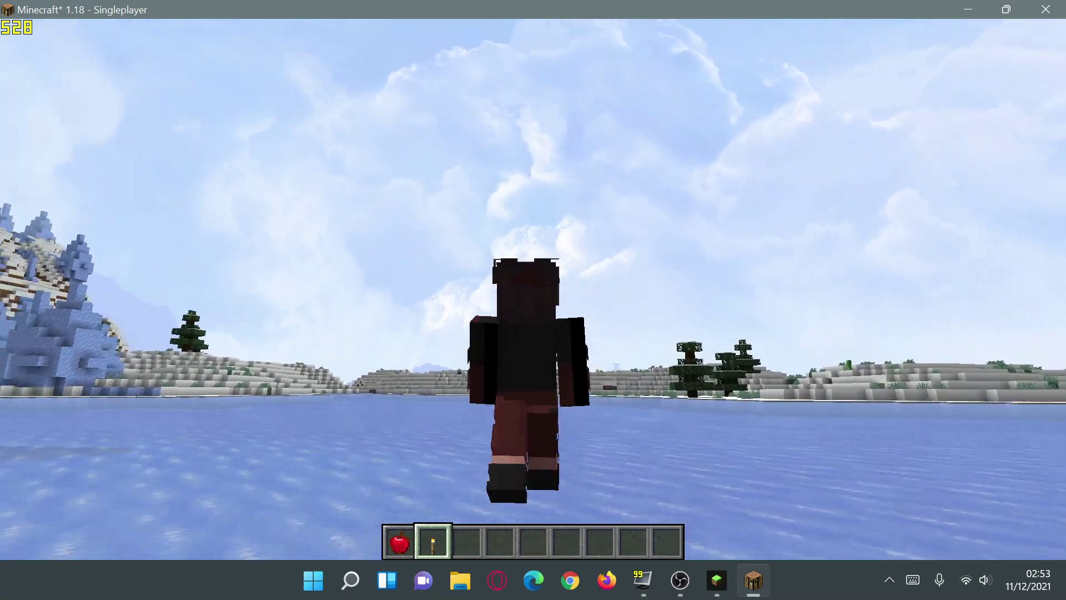
key(w)
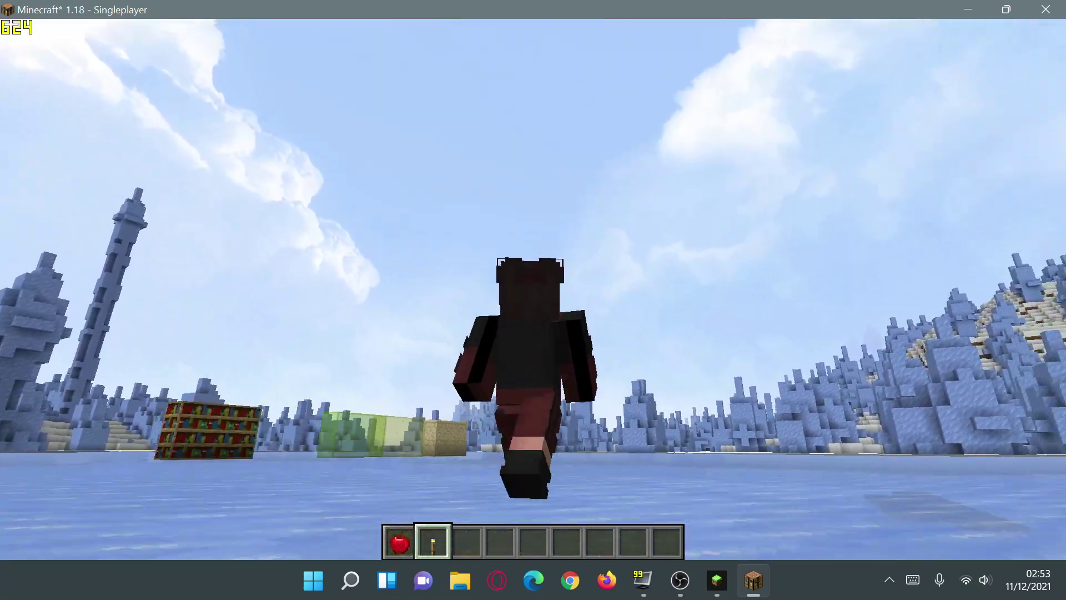
key(w)
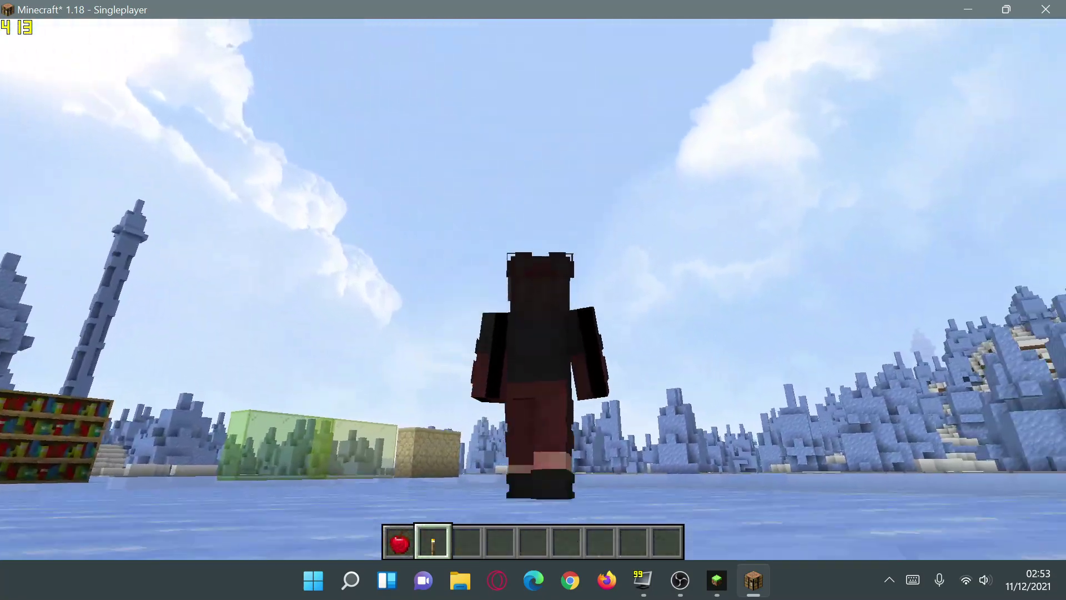
key(w)
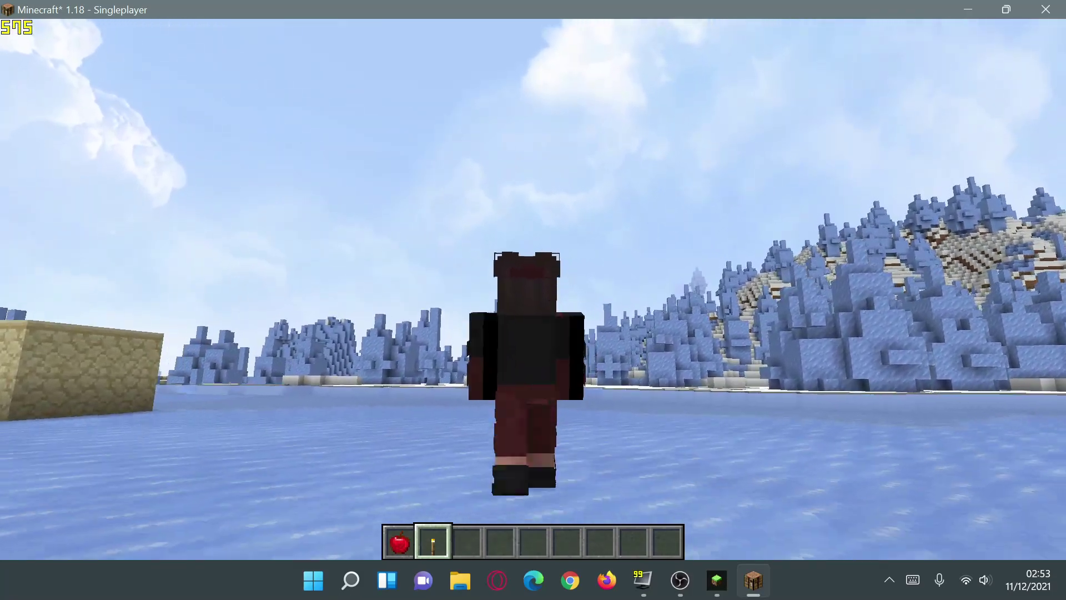
key(w)
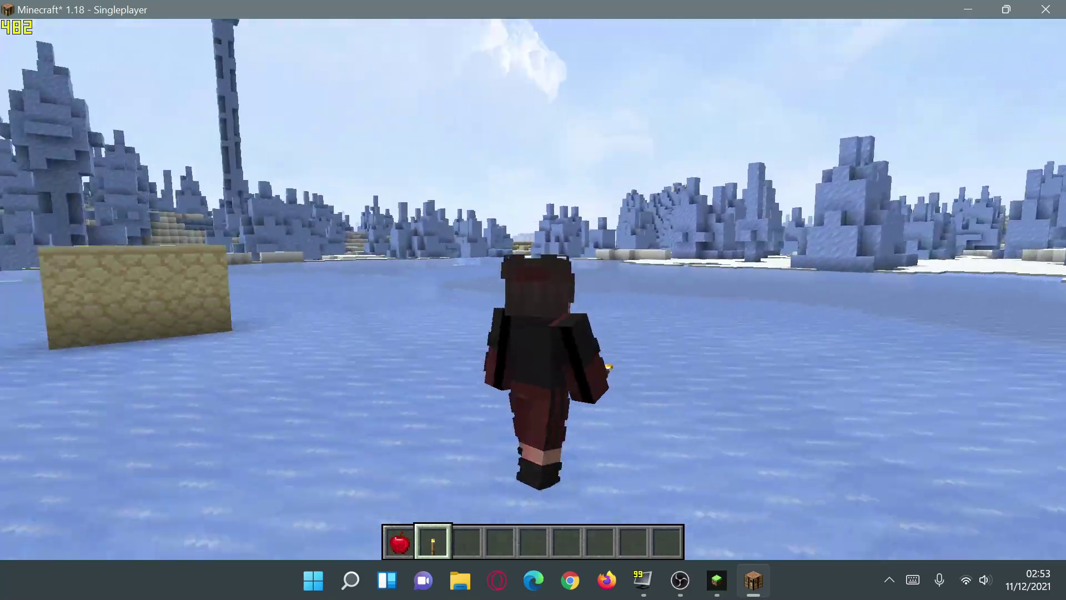
key(w)
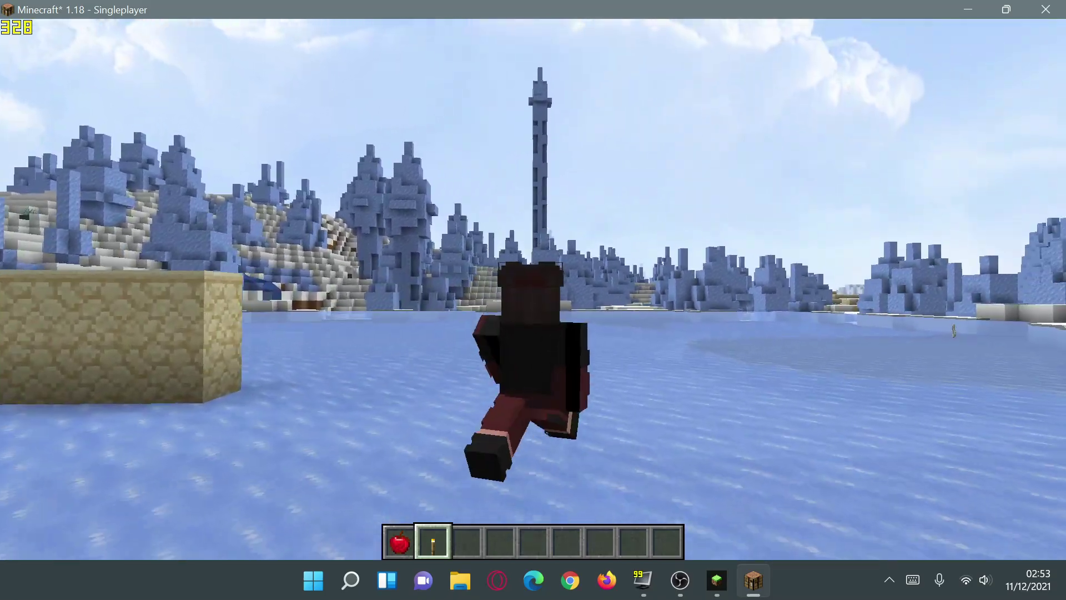
key(w)
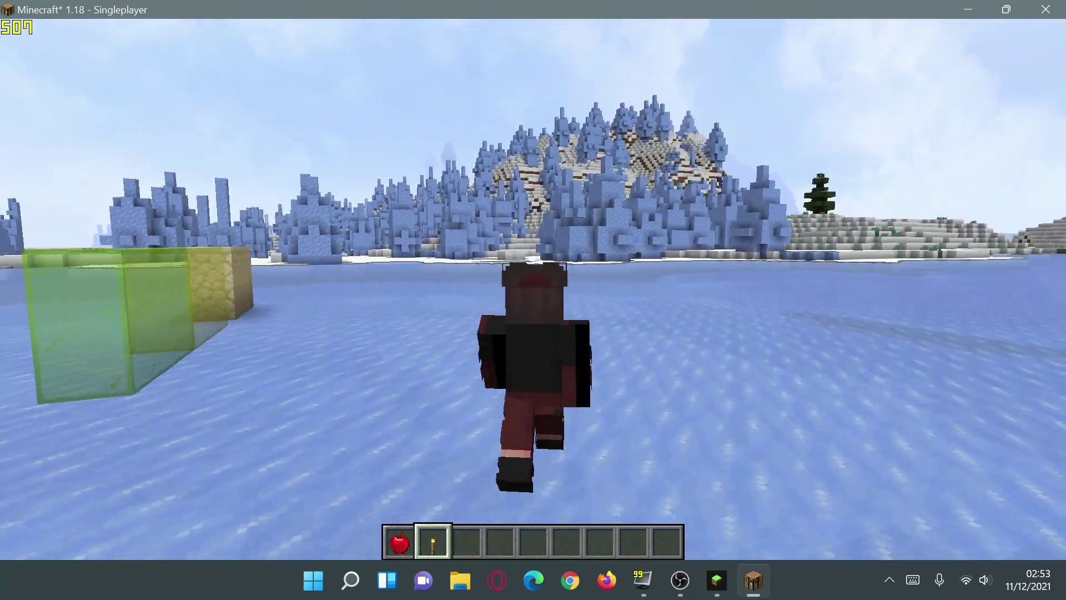
key(w)
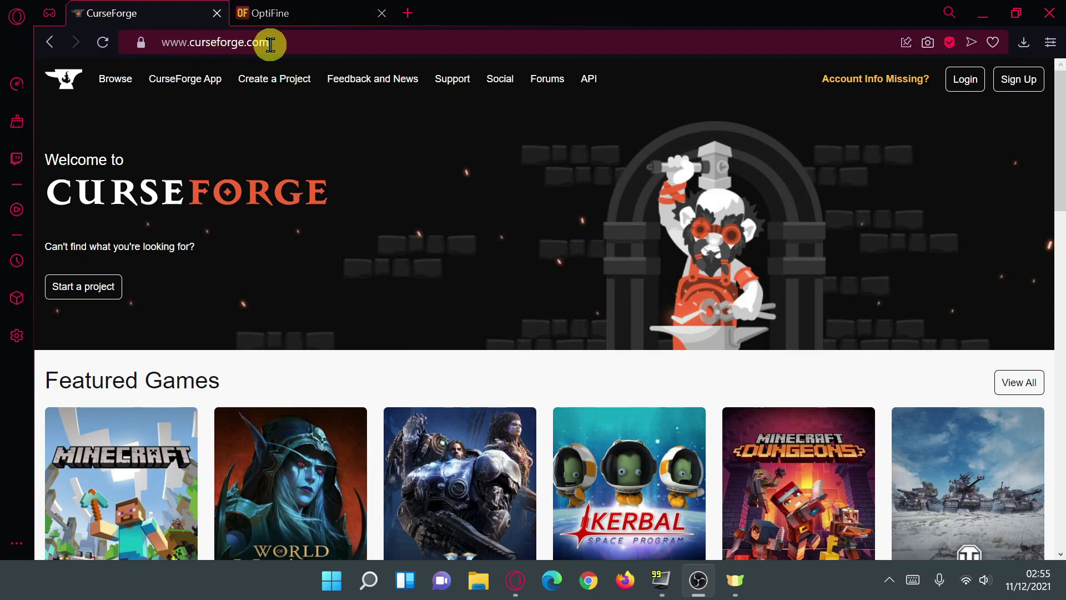
Go to CurseForge's Minecraft mods and search for 'optifabric'
scroll(295, 179, down, 2)
scroll(295, 179, down, 1)
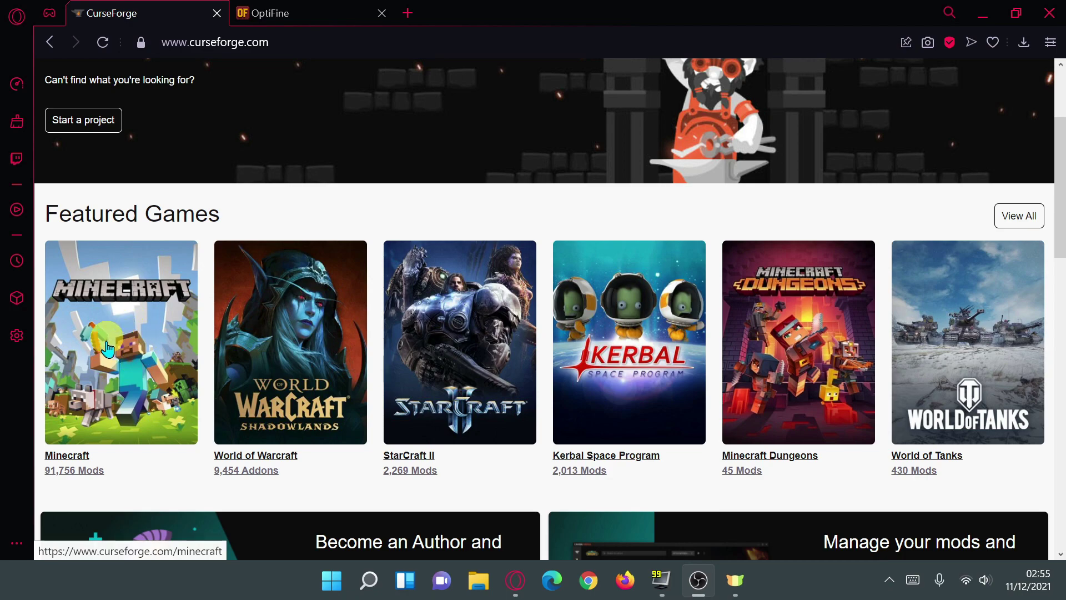
click(140, 335)
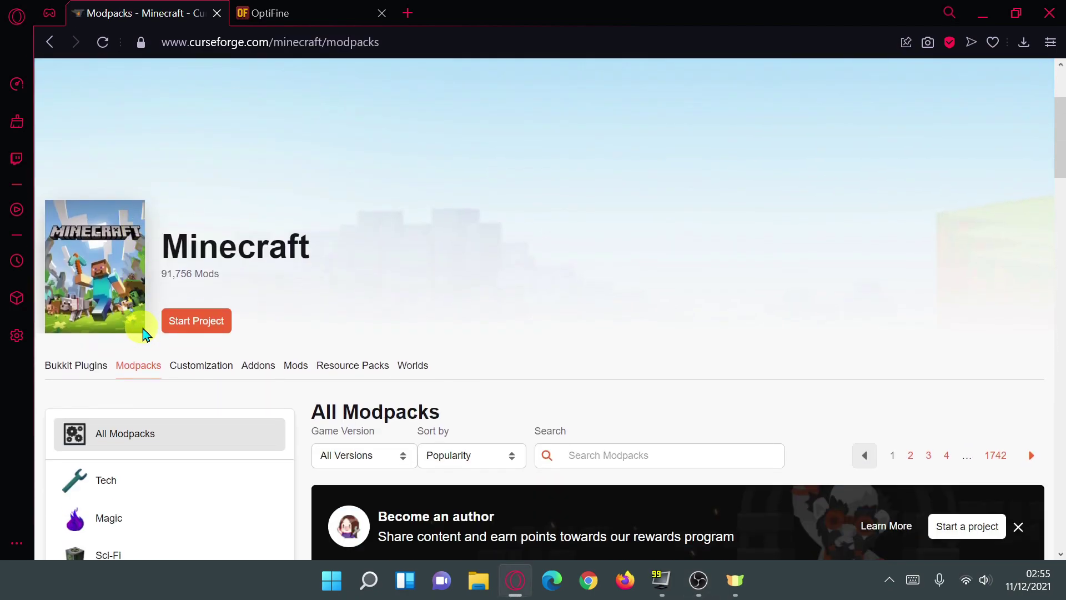
scroll(264, 256, down, 3)
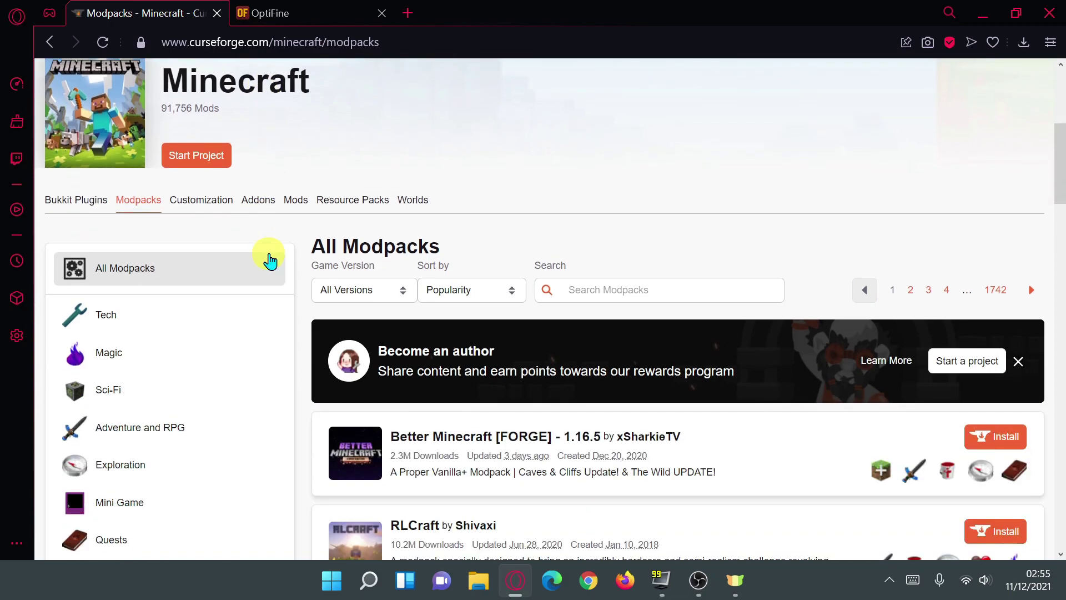
click(296, 201)
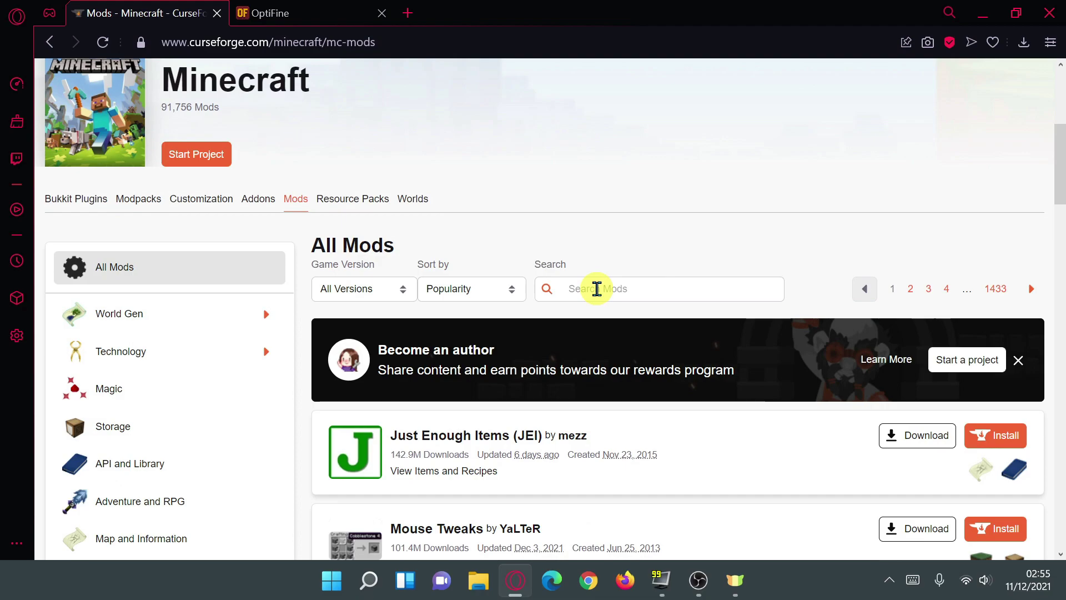
click(597, 289)
text(op)
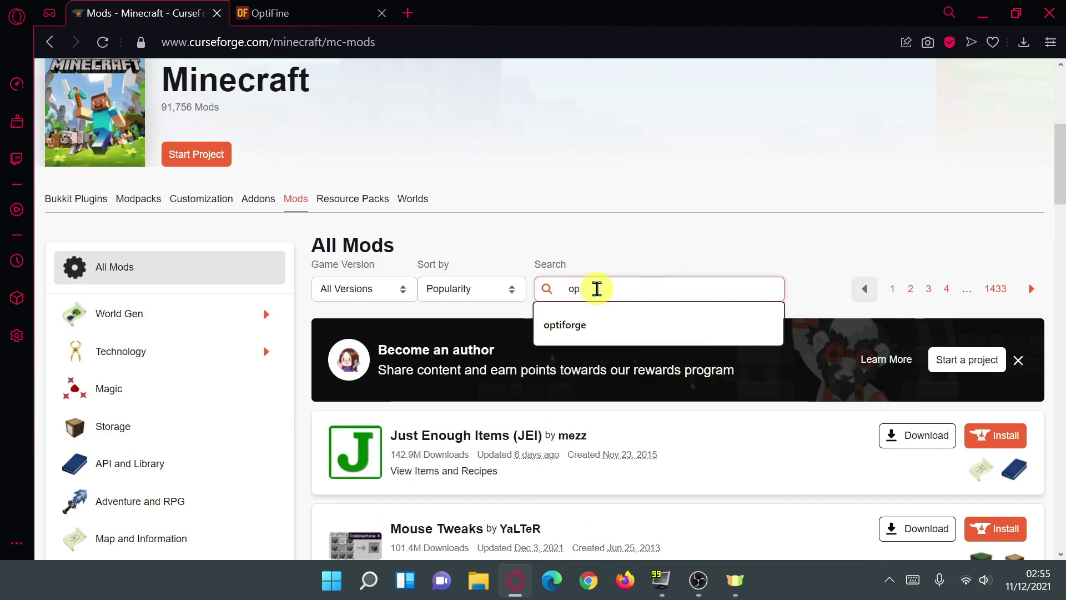
text(tifabric)
key(Return)
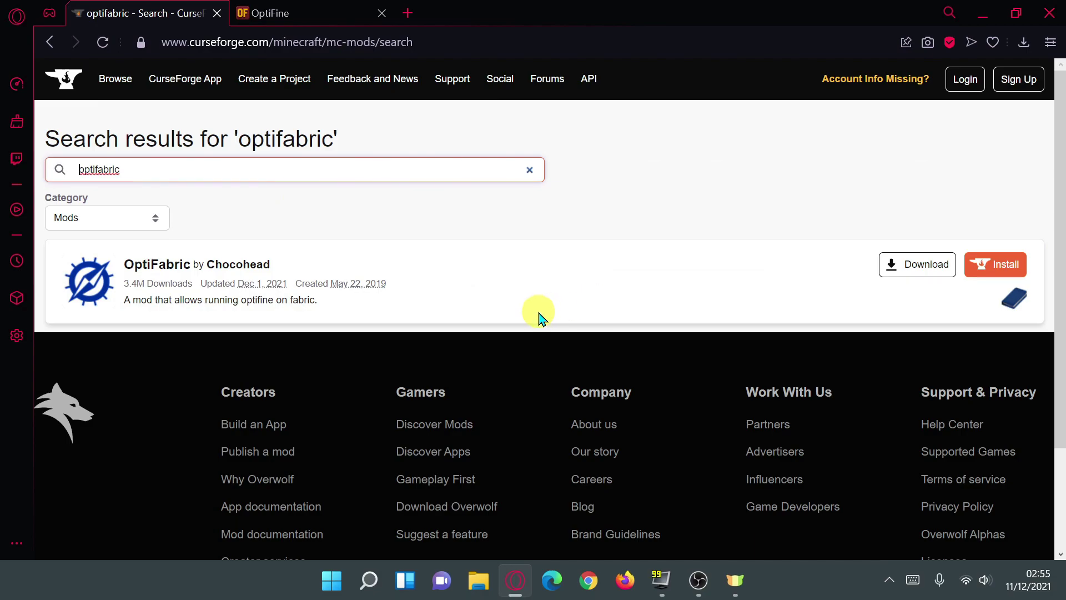
Open the OptiFabric project's Files list and download the OptiFabric-v1.12.7 jar
click(172, 268)
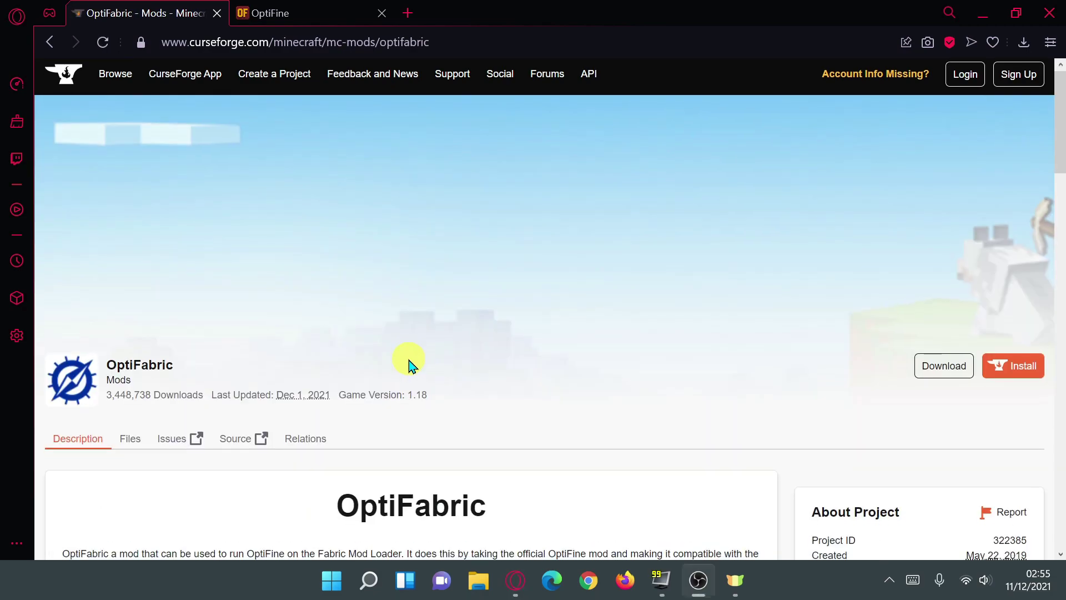
scroll(408, 364, down, 1)
click(131, 361)
scroll(366, 361, down, 1)
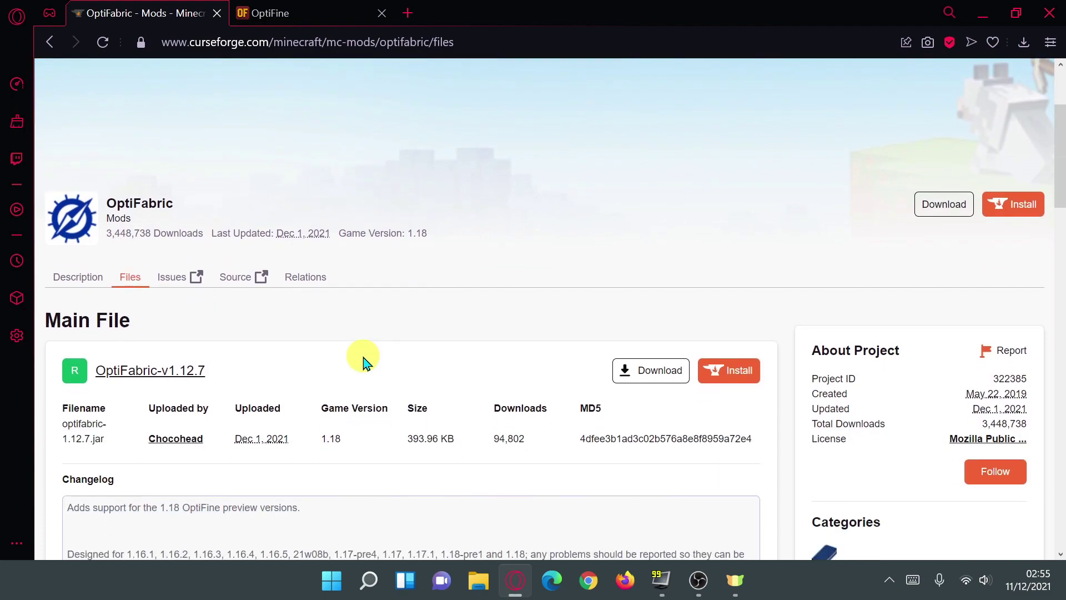
scroll(364, 362, down, 2)
scroll(362, 358, up, 1)
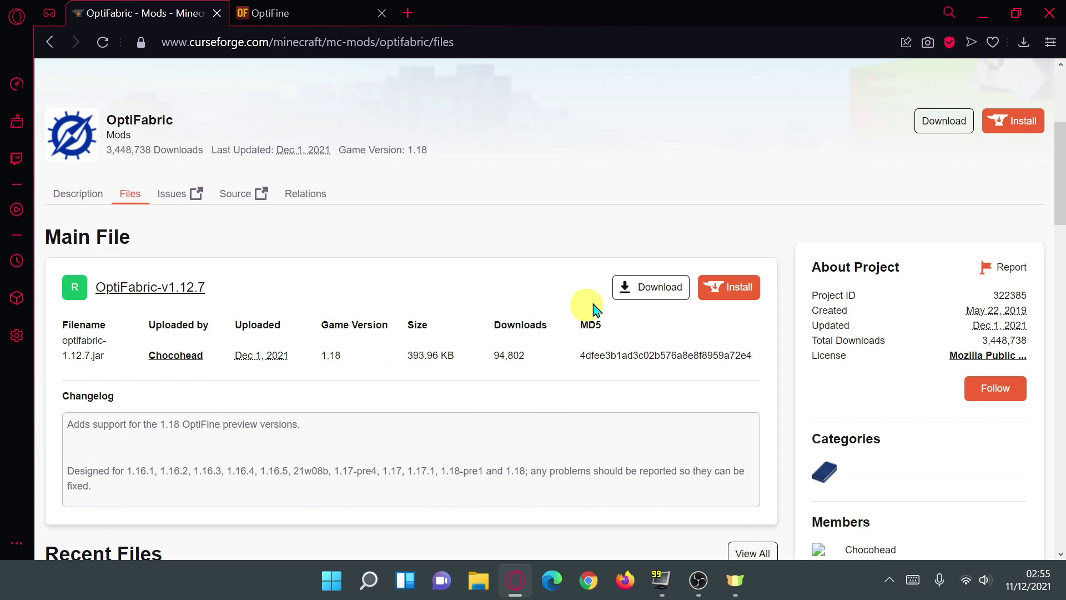
click(653, 299)
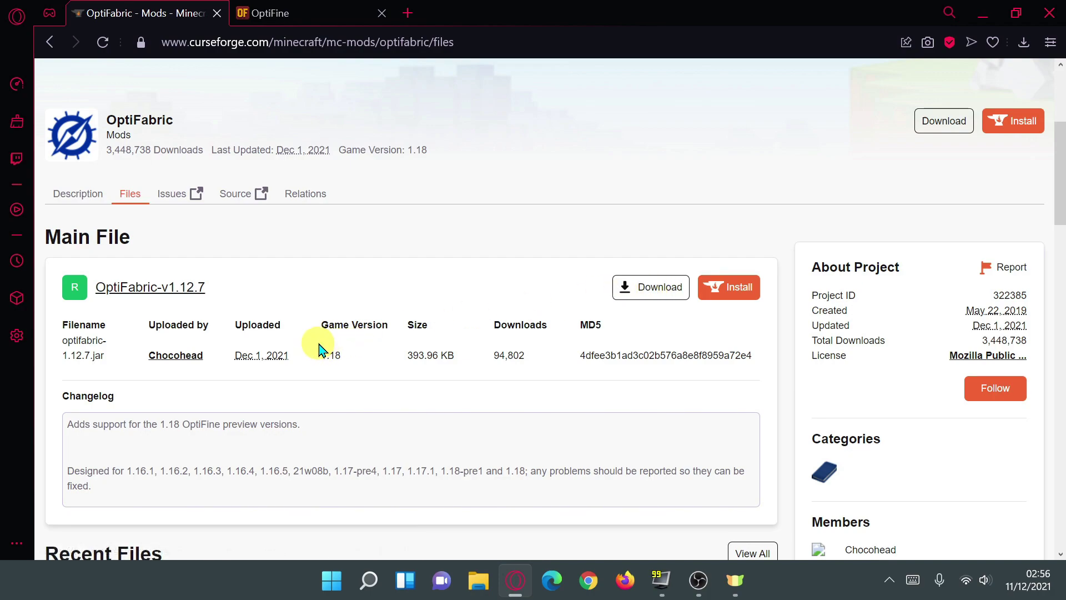
scroll(322, 352, down, 2)
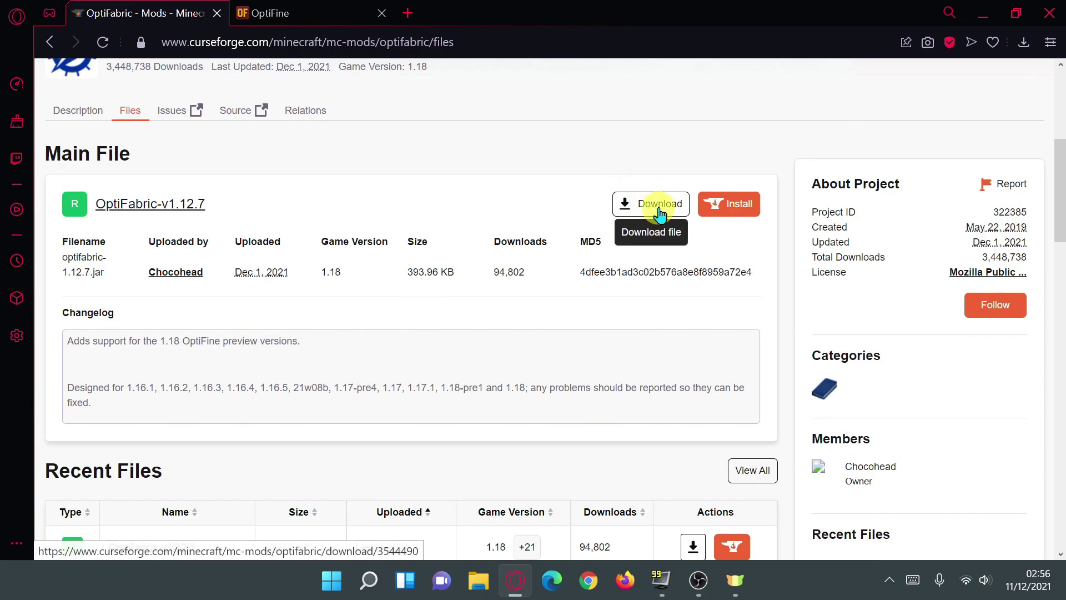
click(141, 205)
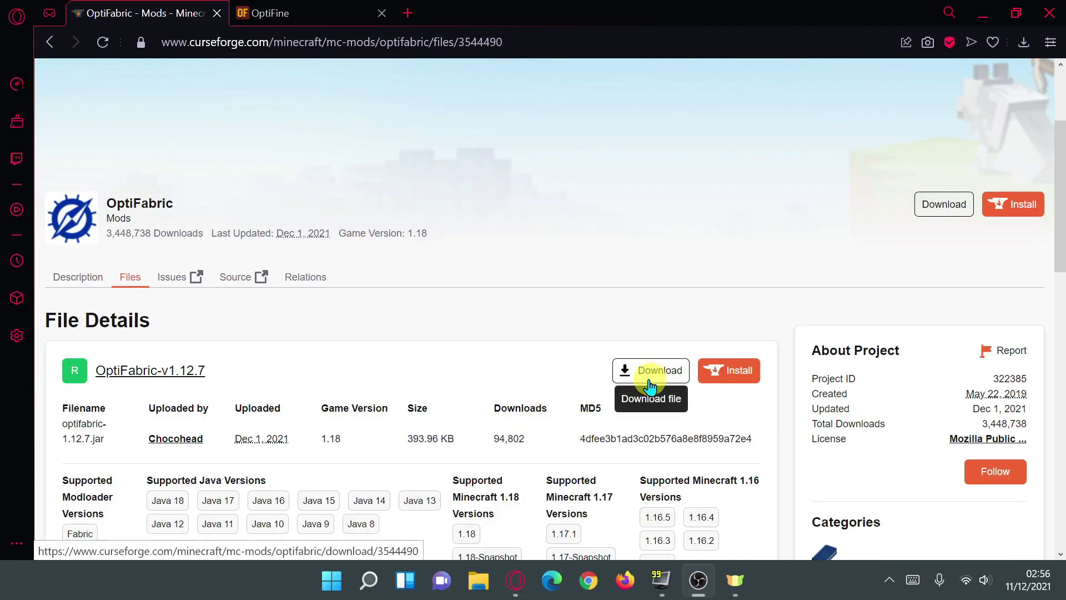
click(649, 382)
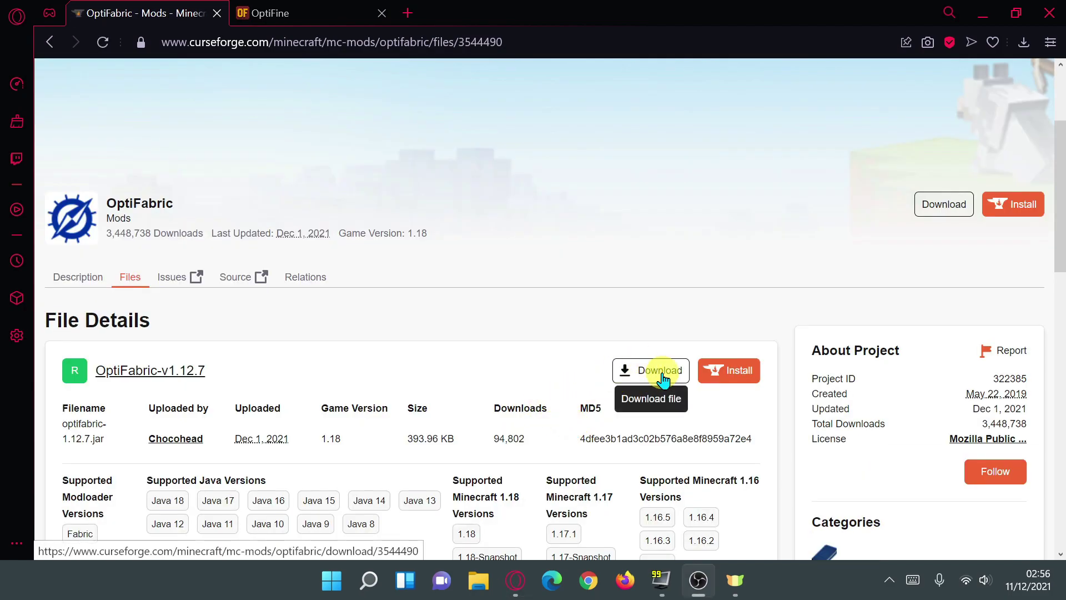
key(alt+Left)
Replace the 'optifabric' search with 'xaero' and run it
drag(616, 246, 528, 245)
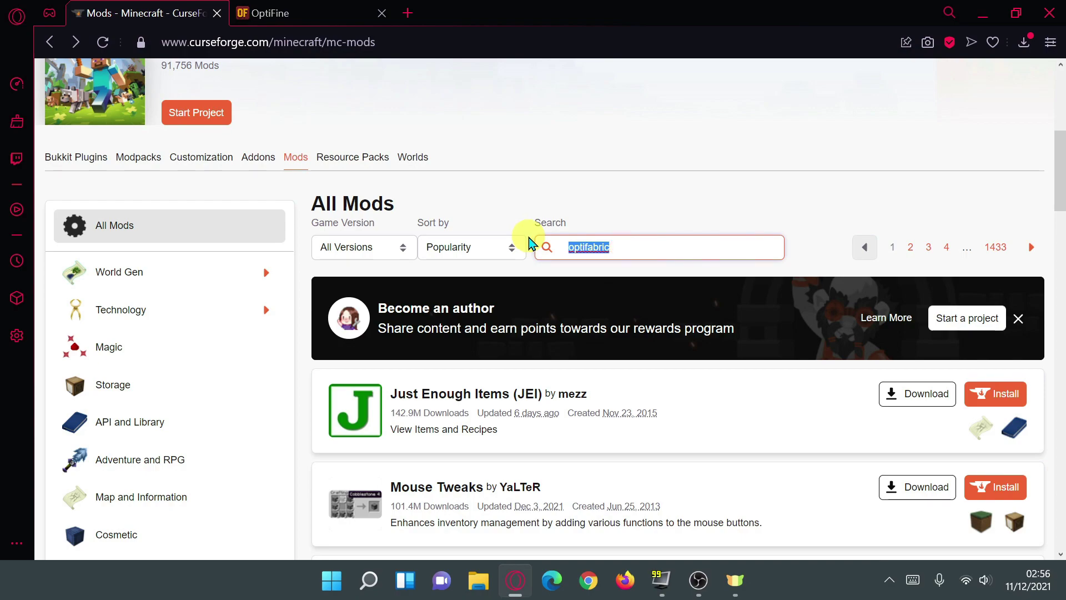
drag(638, 244, 537, 243)
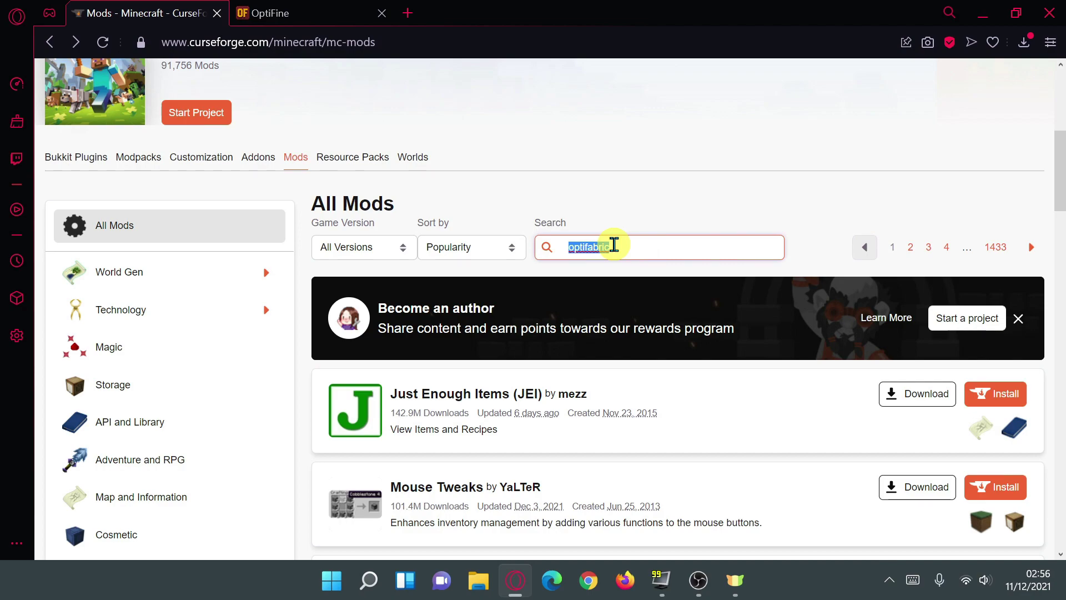
text(xa)
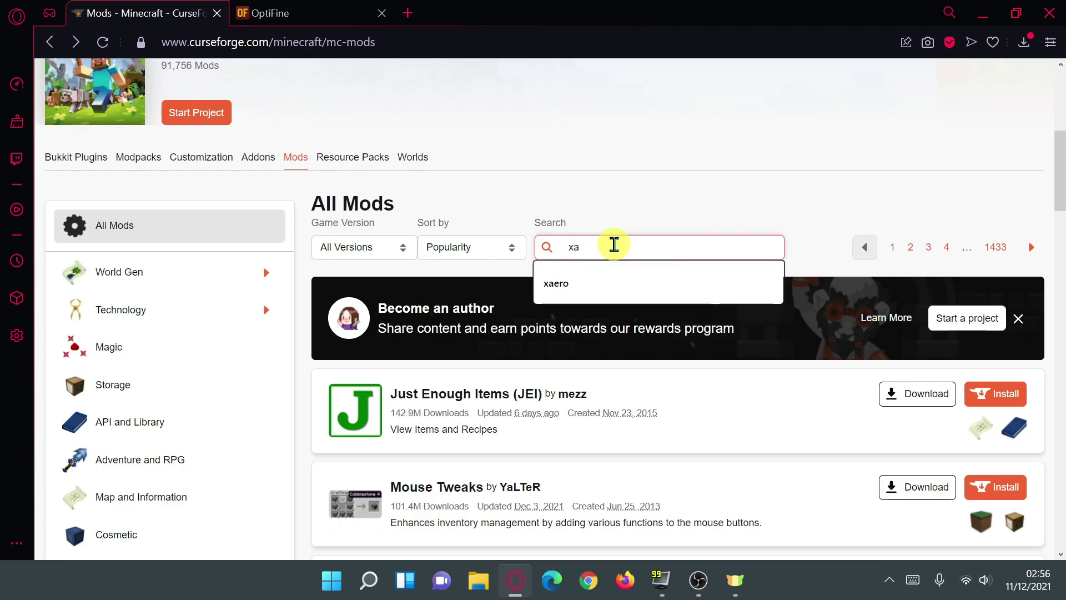
click(555, 281)
click(642, 248)
key(Return)
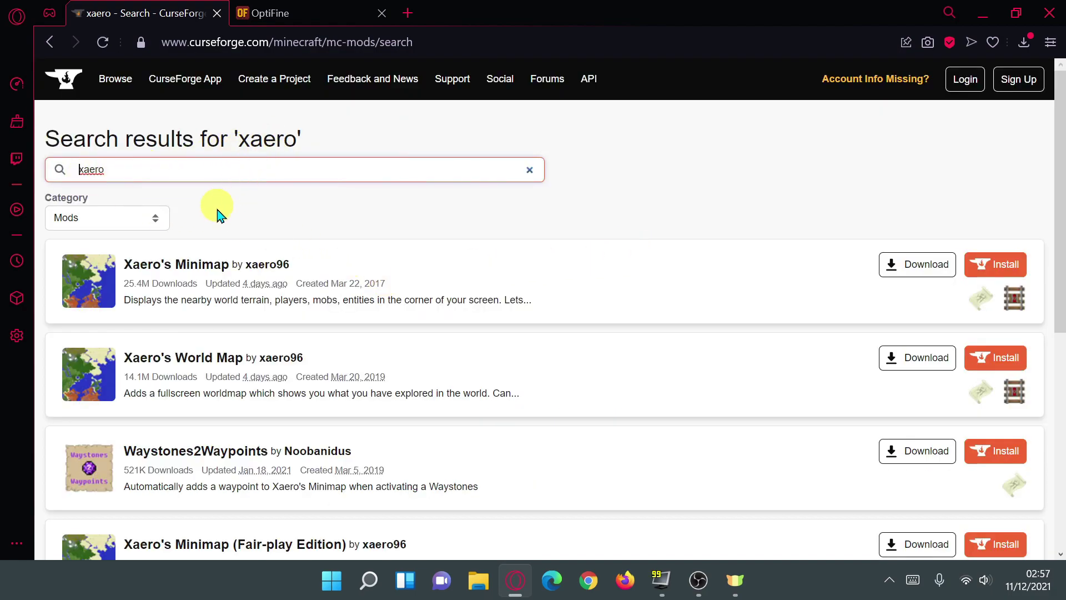
Open Xaero's Minimap files and download the Fabric API 0.44.0+1.18 file
scroll(218, 216, down, 2)
click(192, 185)
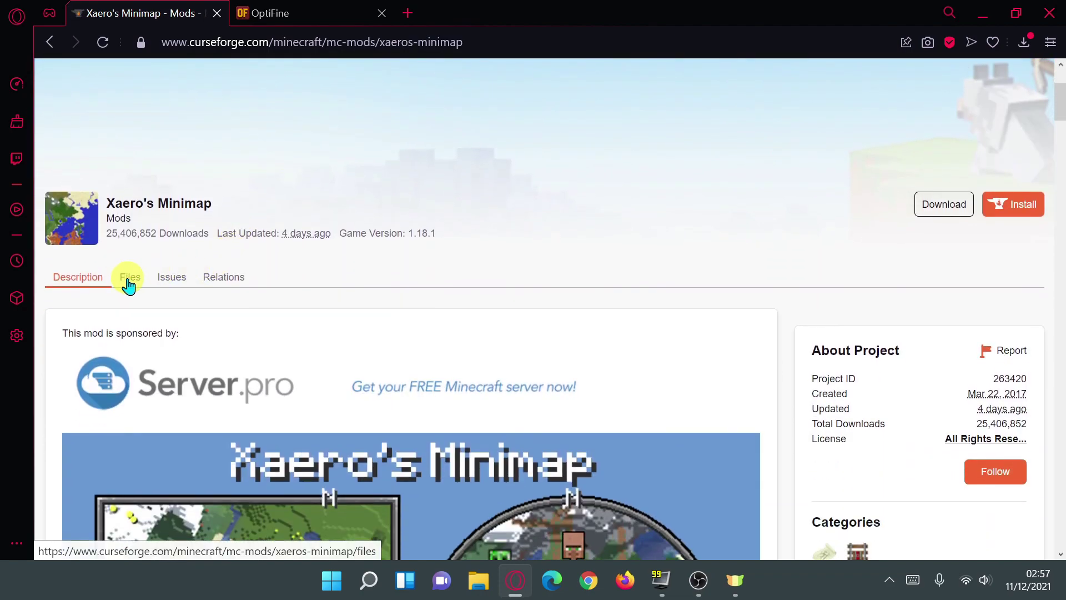
click(128, 277)
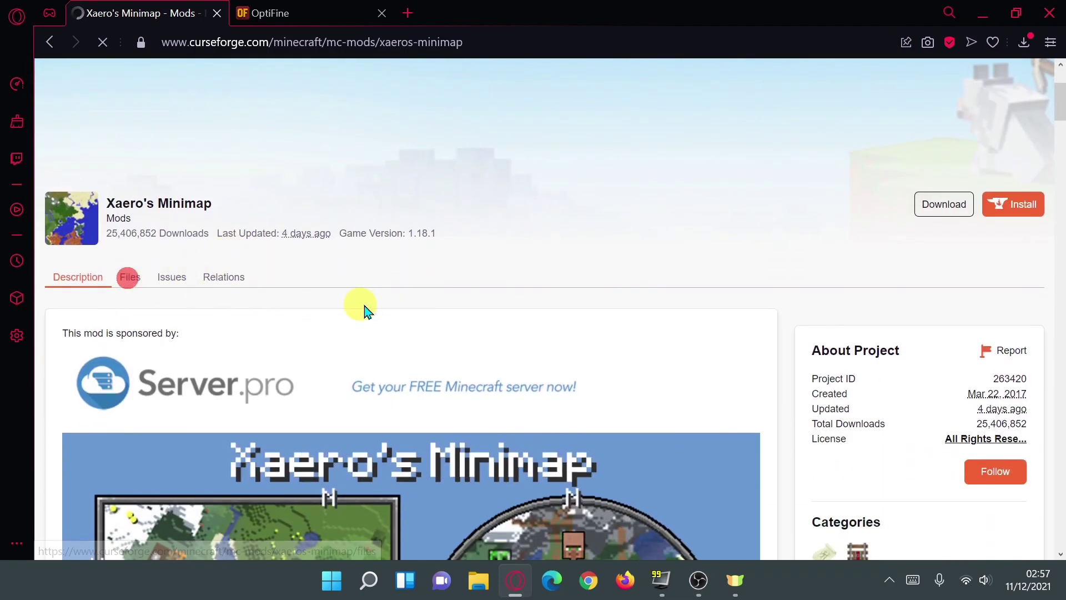
scroll(358, 297, down, 2)
scroll(300, 322, down, 8)
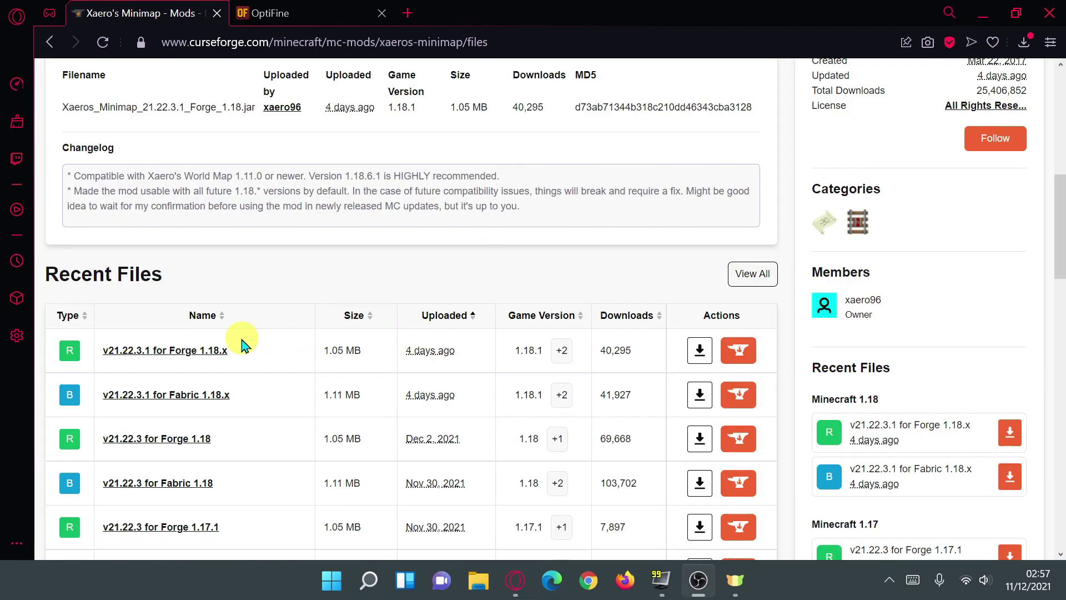
scroll(266, 355, down, 1)
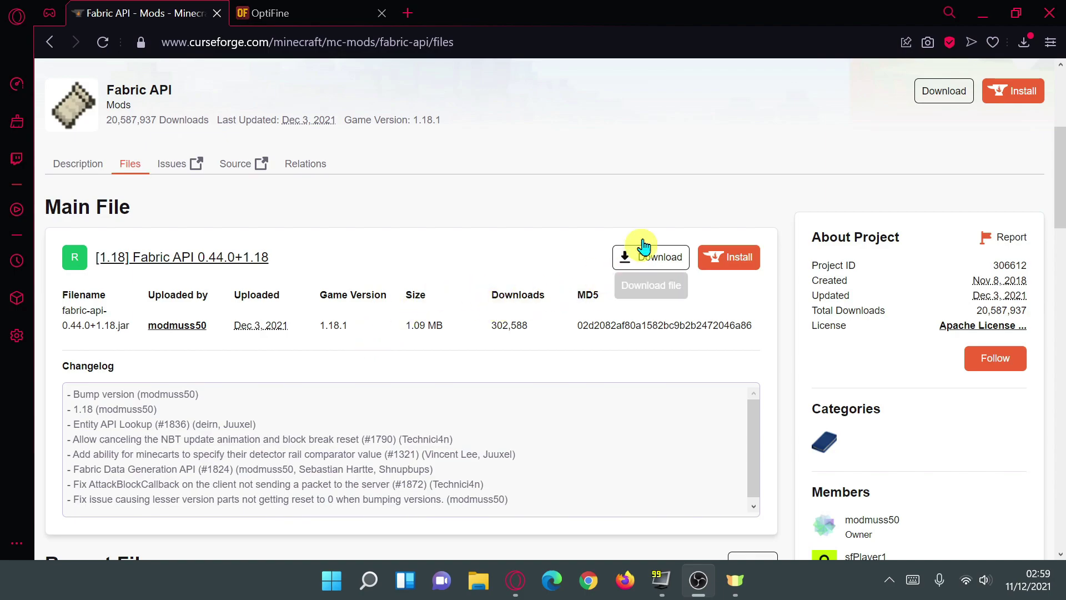
click(641, 271)
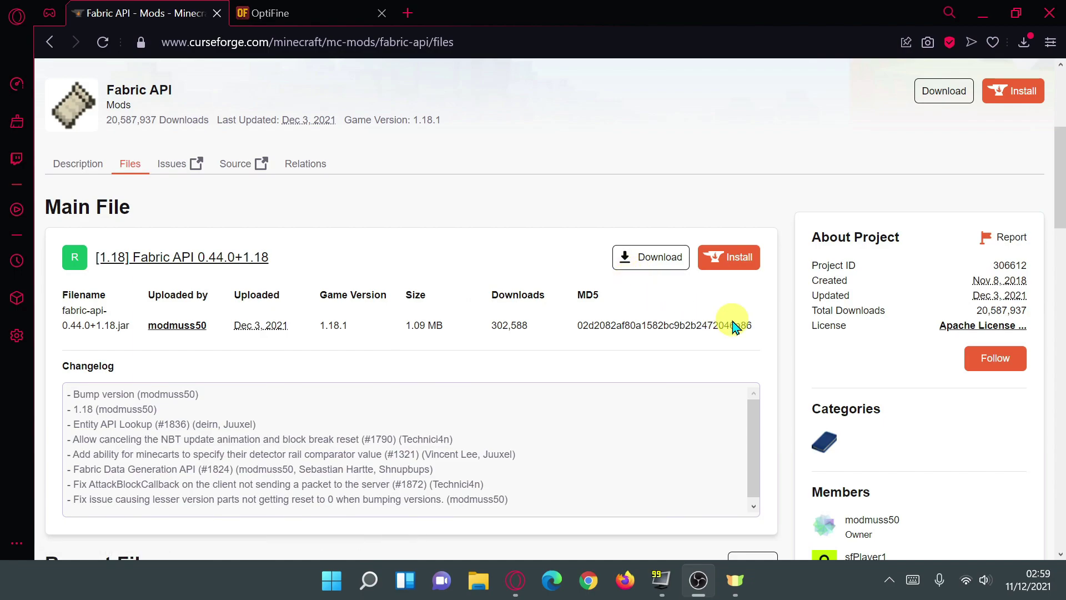
key(ctrl+w)
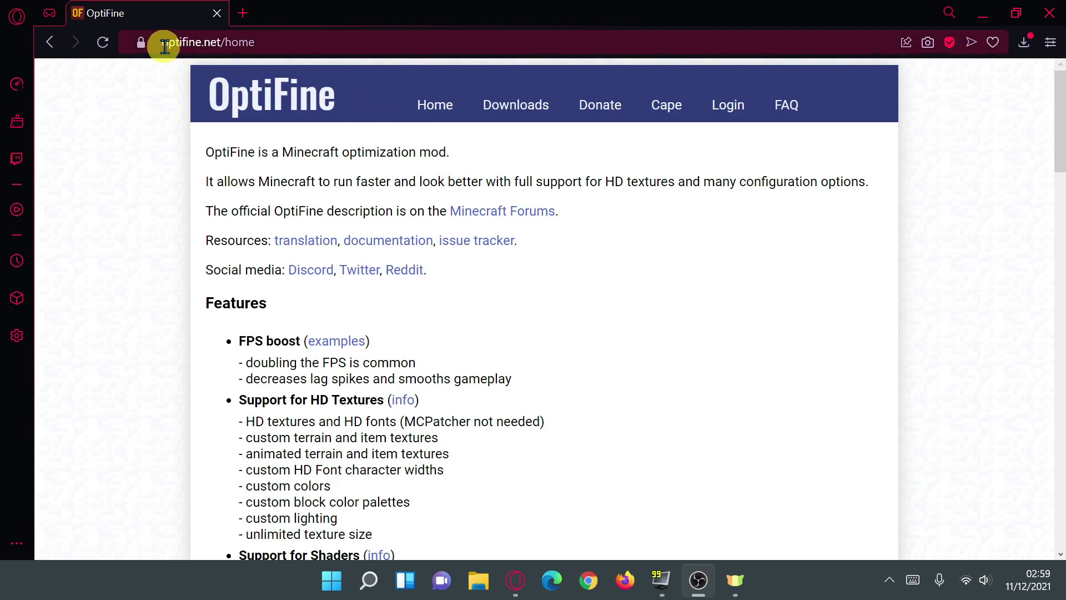
Open OptiFine's Downloads and reveal the 1.18 preview versions, highlighting OptiFine HD U H3 pre7
click(498, 105)
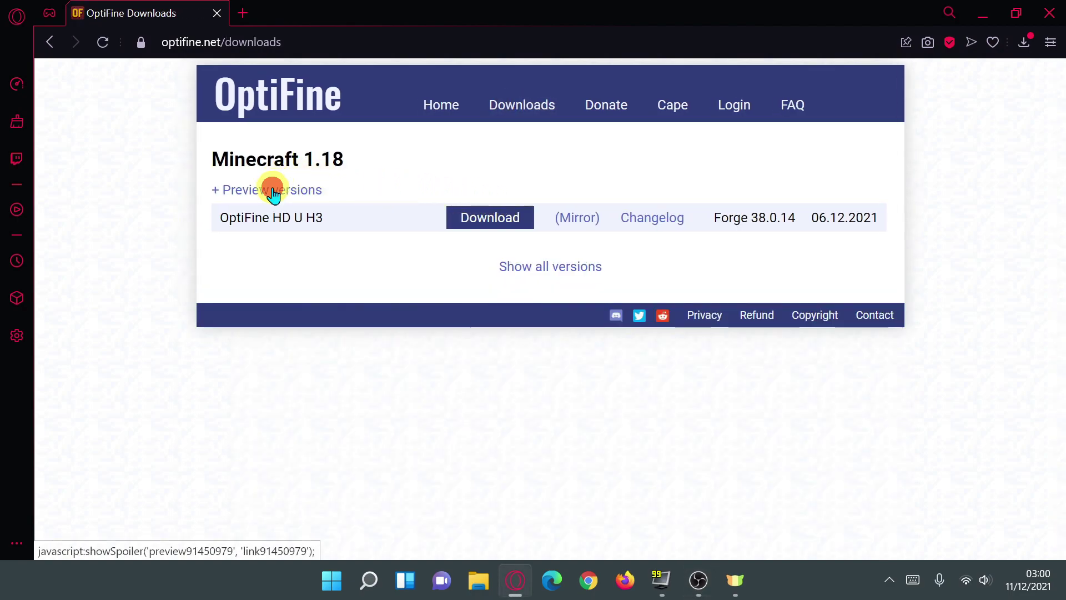
click(272, 189)
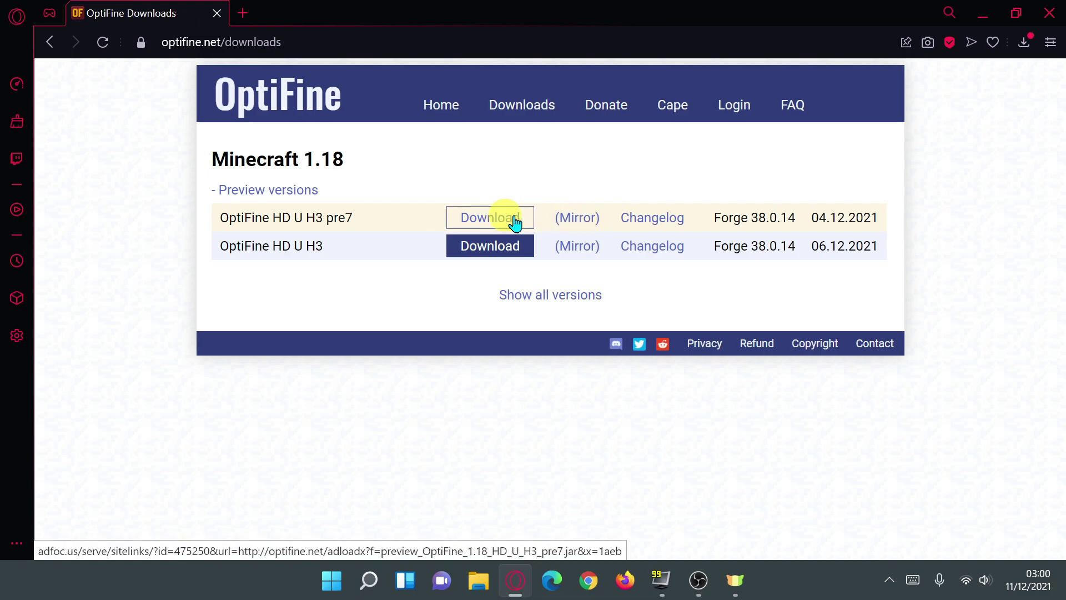
mouse_move(358, 219)
mouse_down()
mouse_move(219, 222)
mouse_move(361, 219)
mouse_up()
click(221, 220)
click(358, 219)
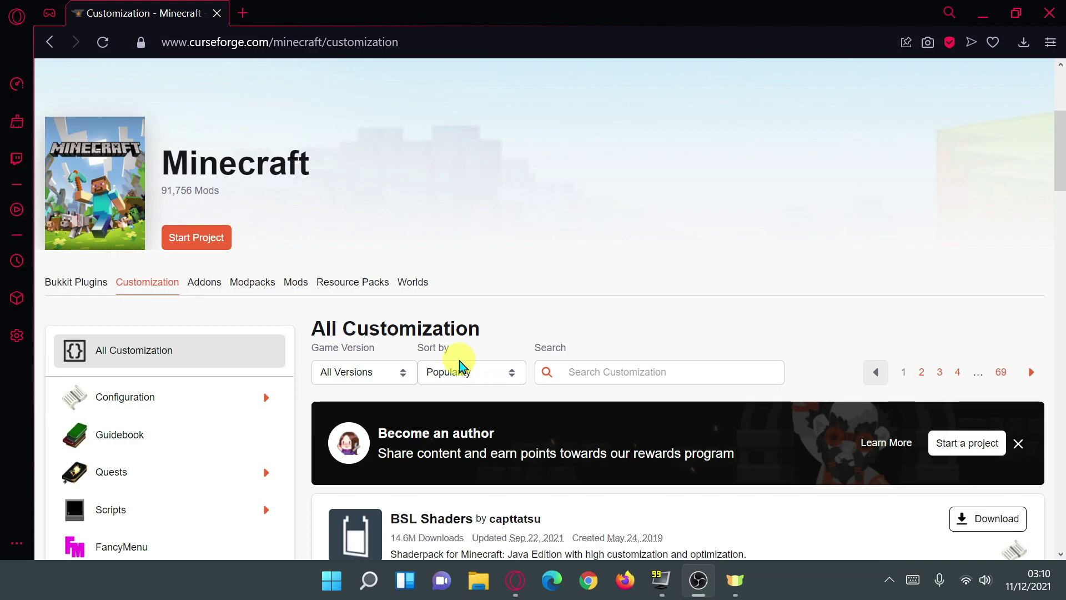
Scroll the Customization list until AstraLex Shaders (BSL Edit) and its Download button are visible
scroll(533, 339, down, 7)
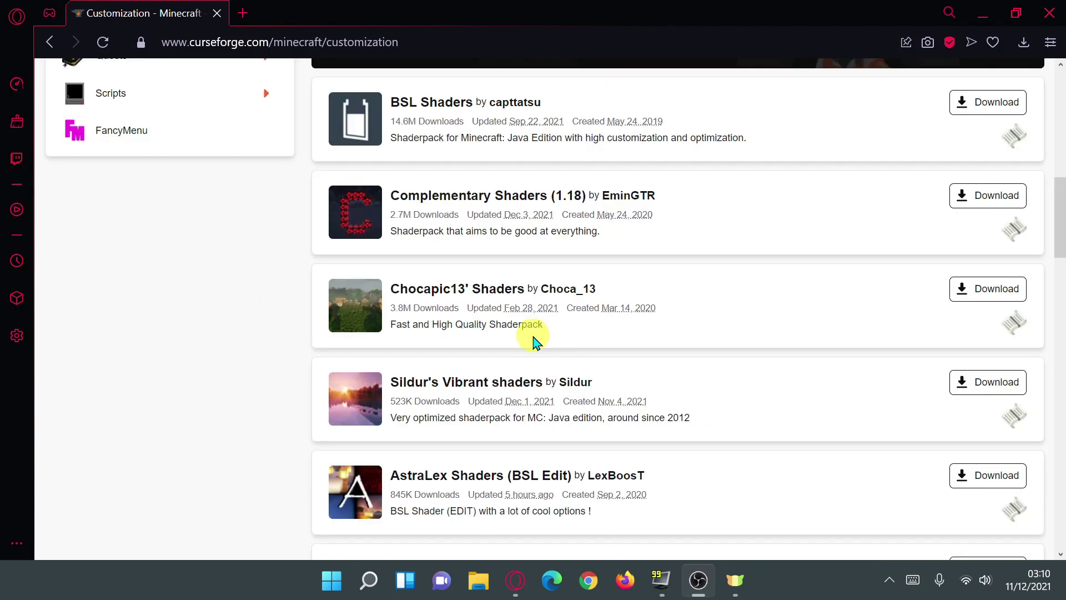
scroll(541, 350, up, 3)
scroll(543, 353, down, 3)
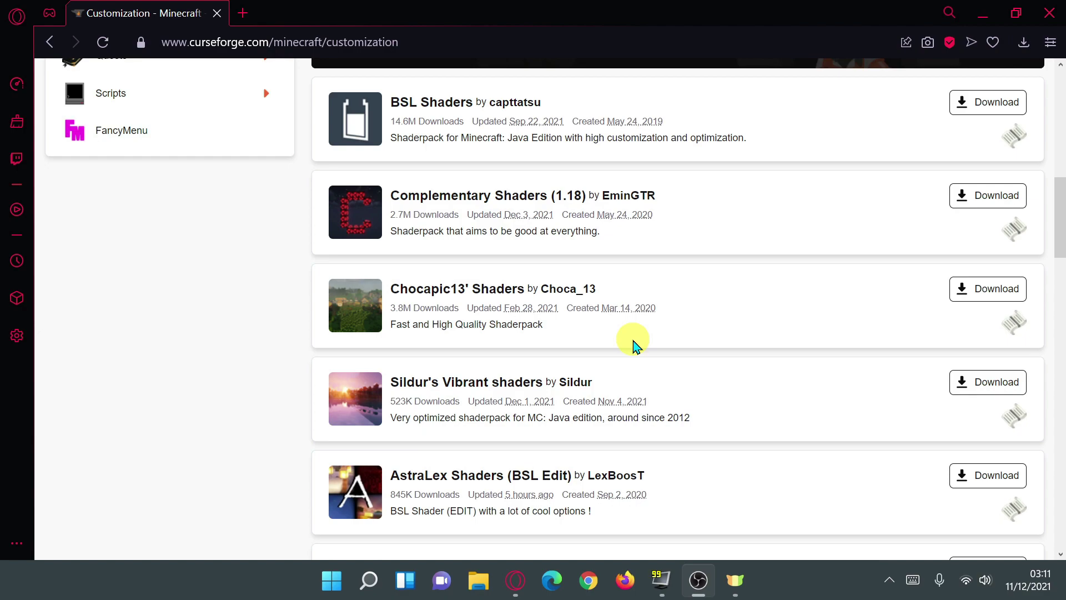
scroll(633, 345, down, 3)
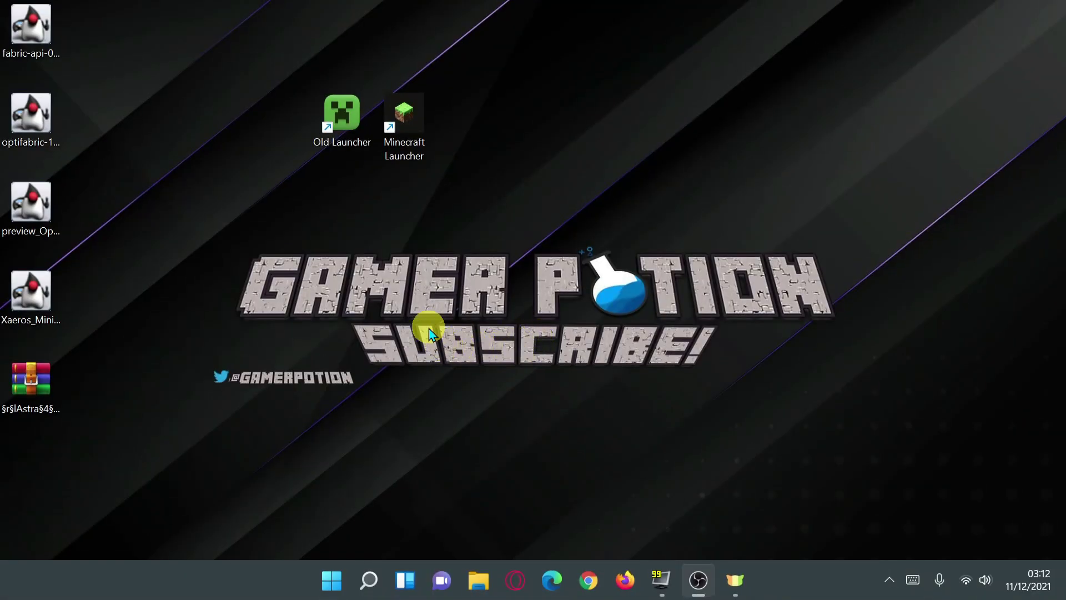
Launch the Minecraft Launcher and view its installations, including fabric-loader-1.18
double_click(415, 143)
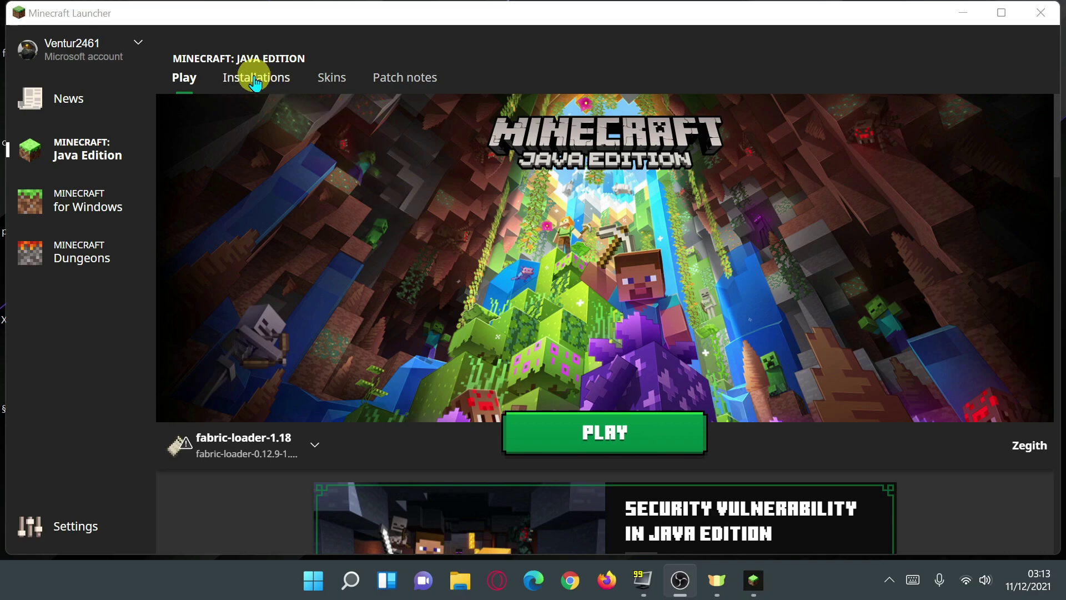
click(256, 80)
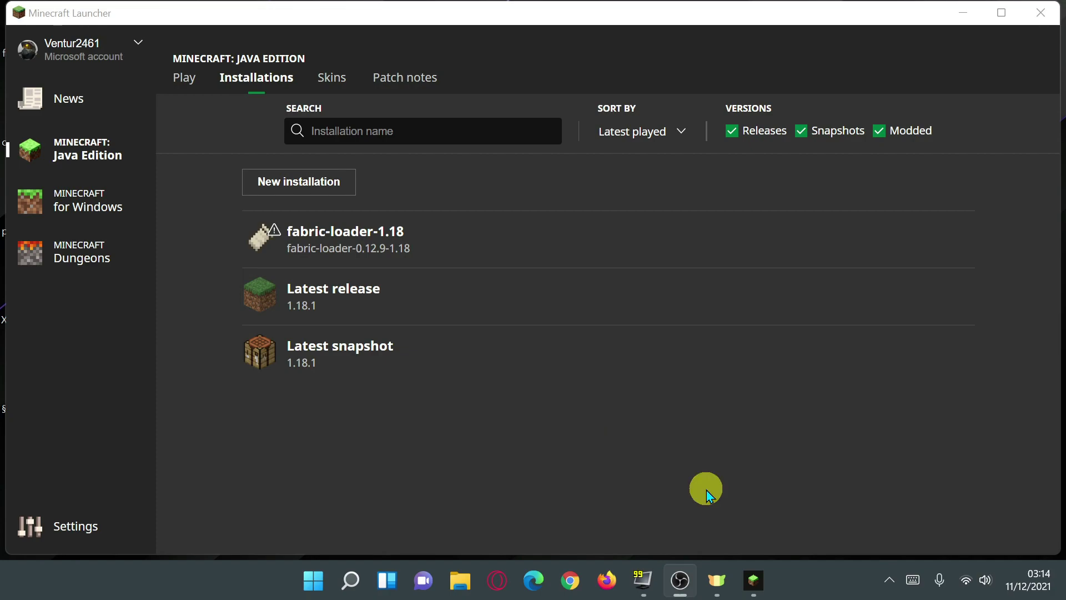
mouse_move(583, 226)
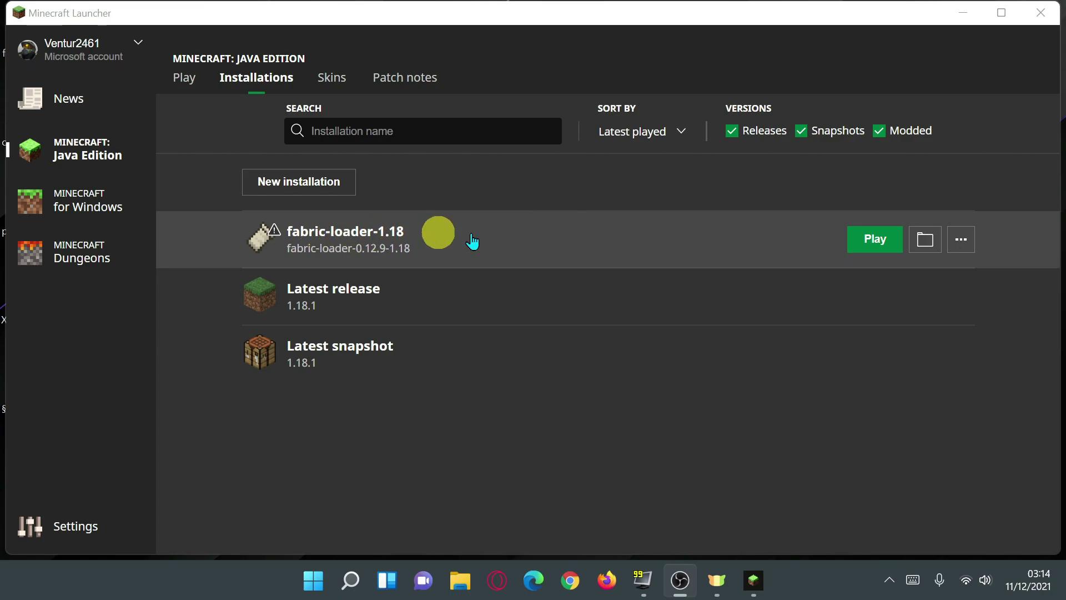
Open the fabric-loader-1.18 game folder and arrange the .minecraft window beside the desktop
click(924, 241)
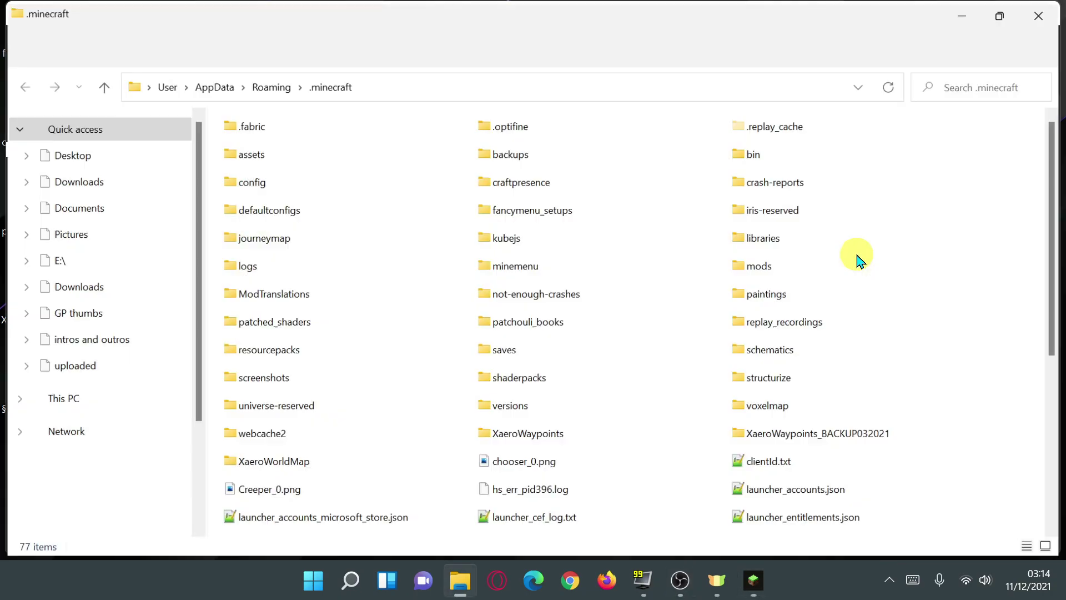
drag(621, 16, 650, 54)
click(963, 12)
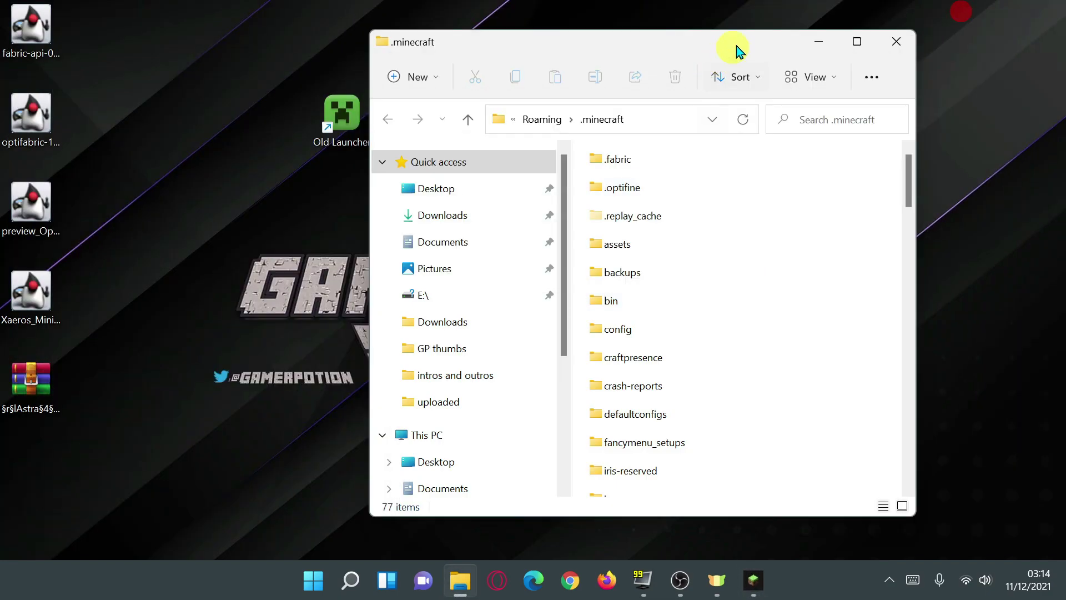
drag(737, 50, 626, 38)
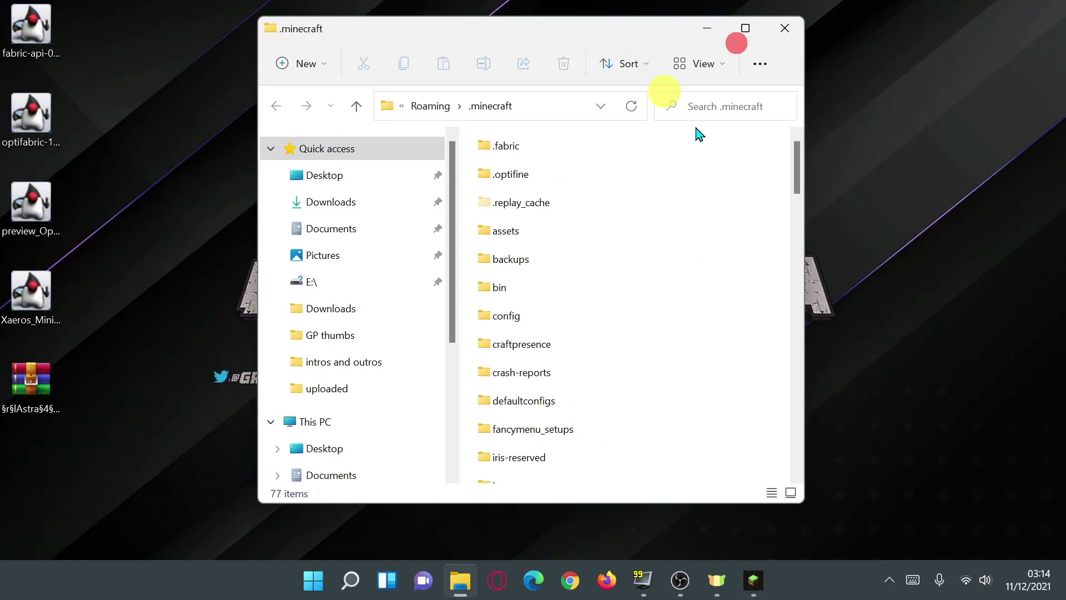
drag(803, 252, 1010, 276)
scroll(909, 340, down, 1)
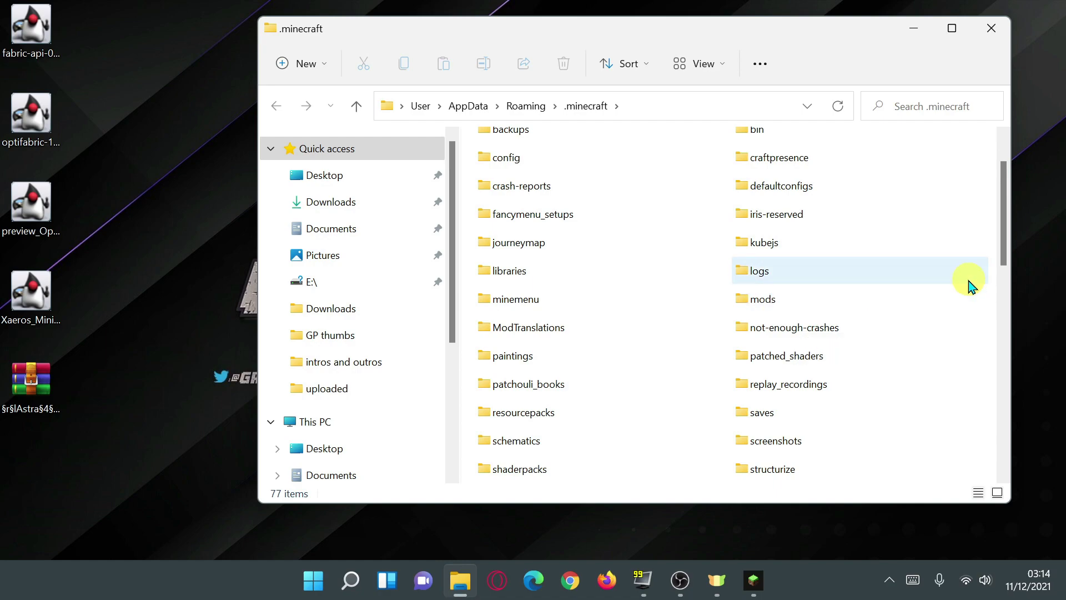
right_click(950, 339)
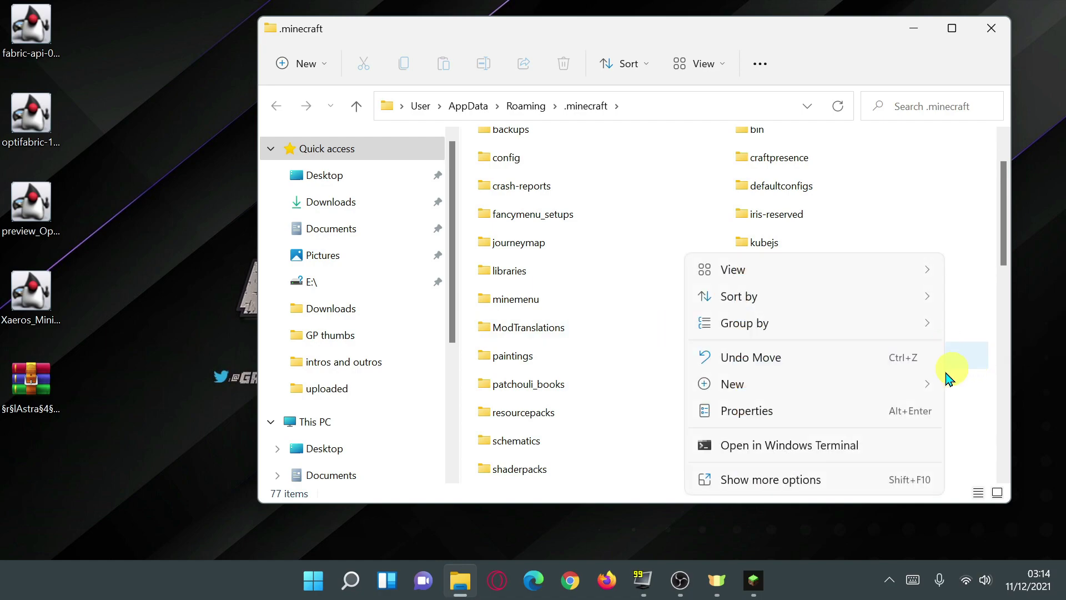
mouse_move(860, 391)
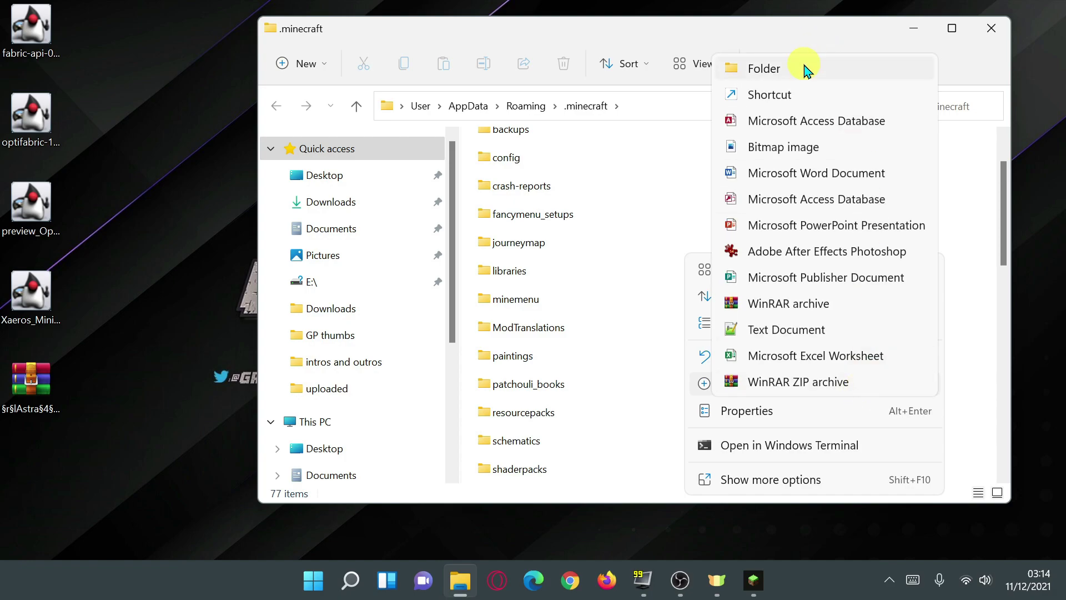
click(834, 23)
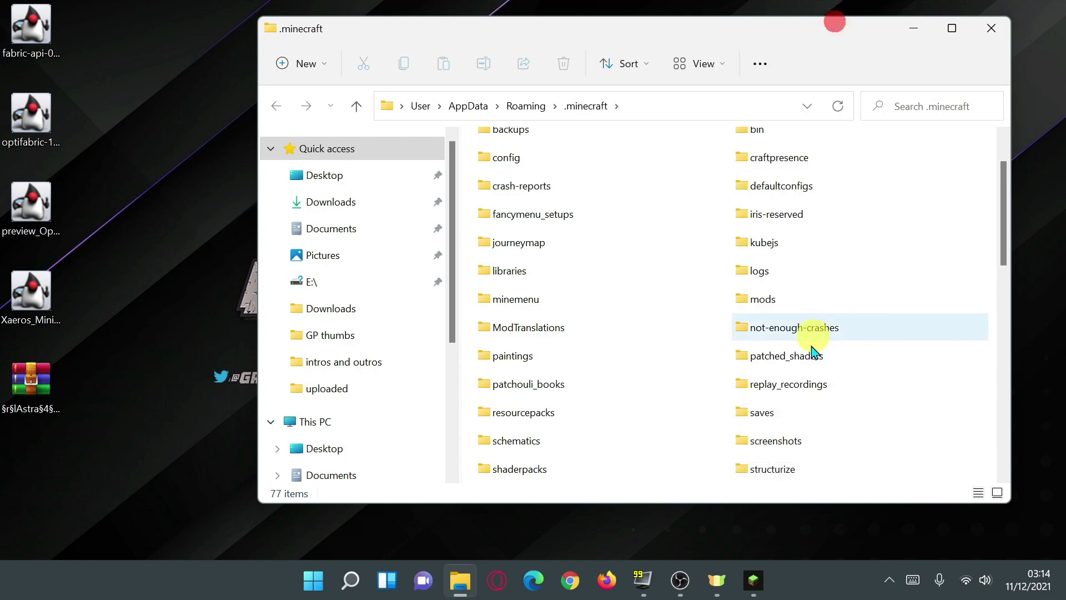
Move the four desktop mod jar files into the mods folder
double_click(762, 303)
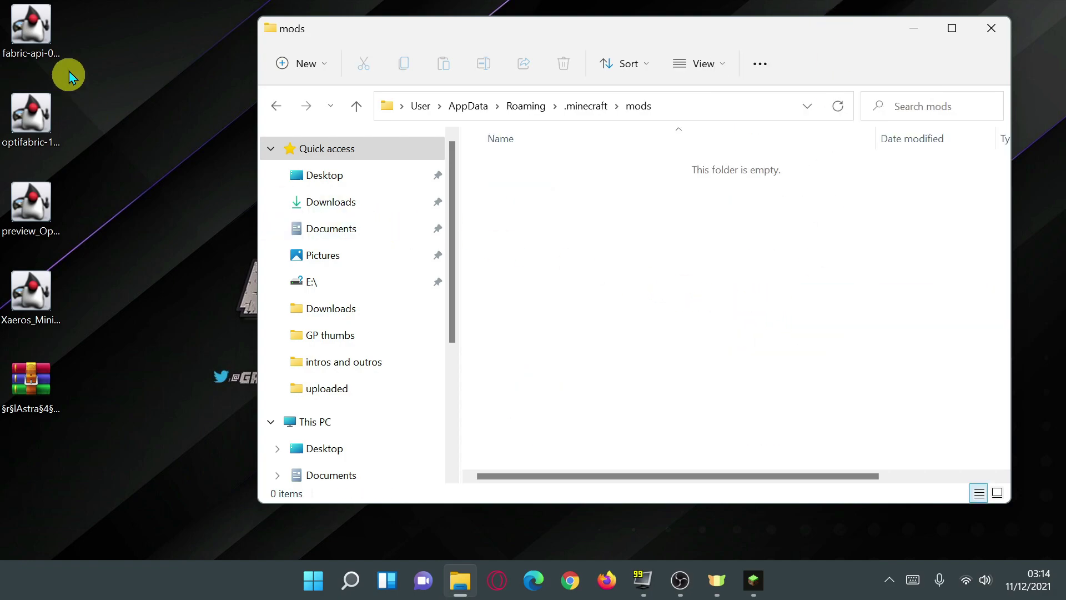
mouse_move(87, 14)
mouse_down()
mouse_move(12, 267)
mouse_move(12, 321)
mouse_move(667, 262)
mouse_up()
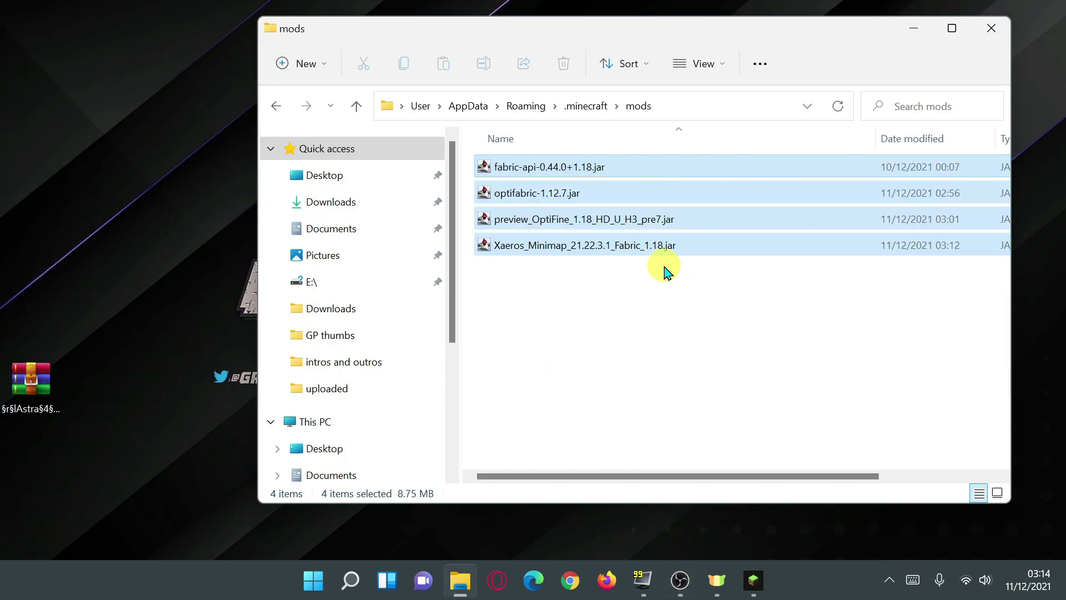
click(691, 317)
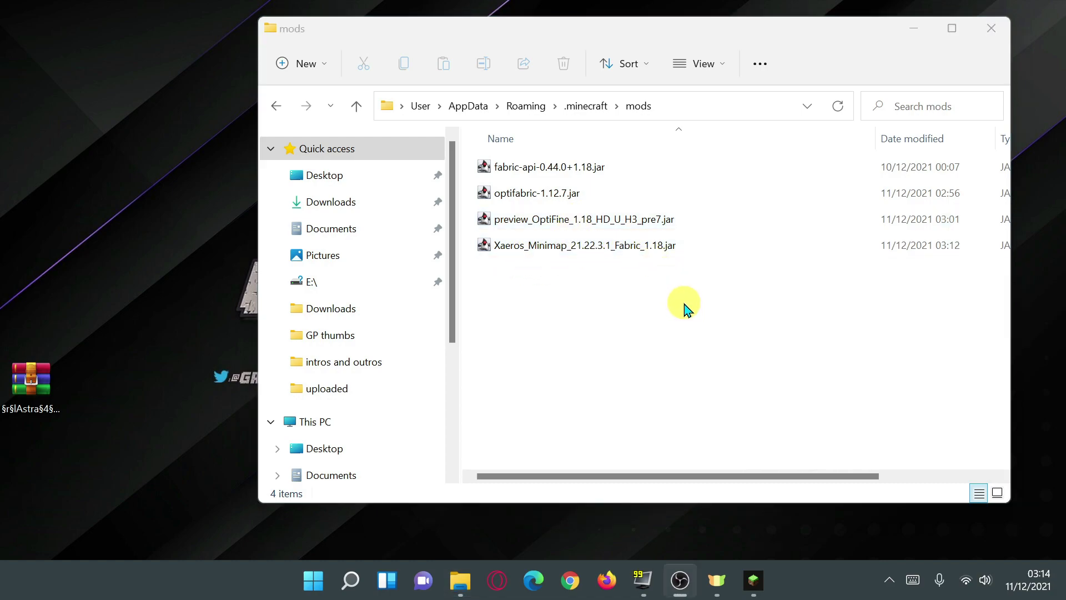
click(586, 107)
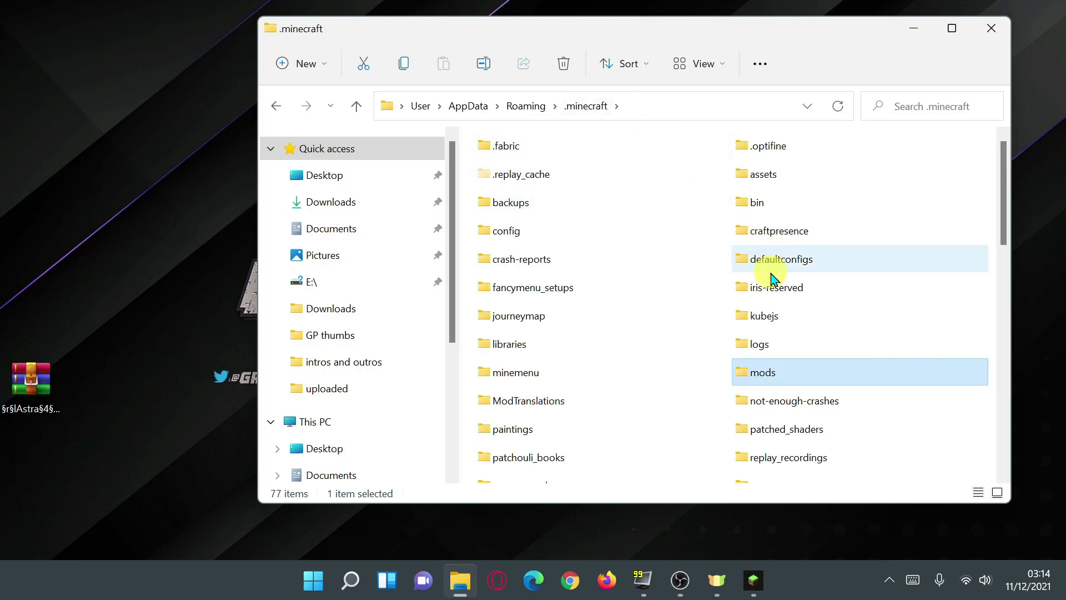
Drag the AstraLex shader zip into .minecraft's shaderpacks folder and close File Explorer
scroll(774, 276, down, 1)
scroll(774, 277, down, 1)
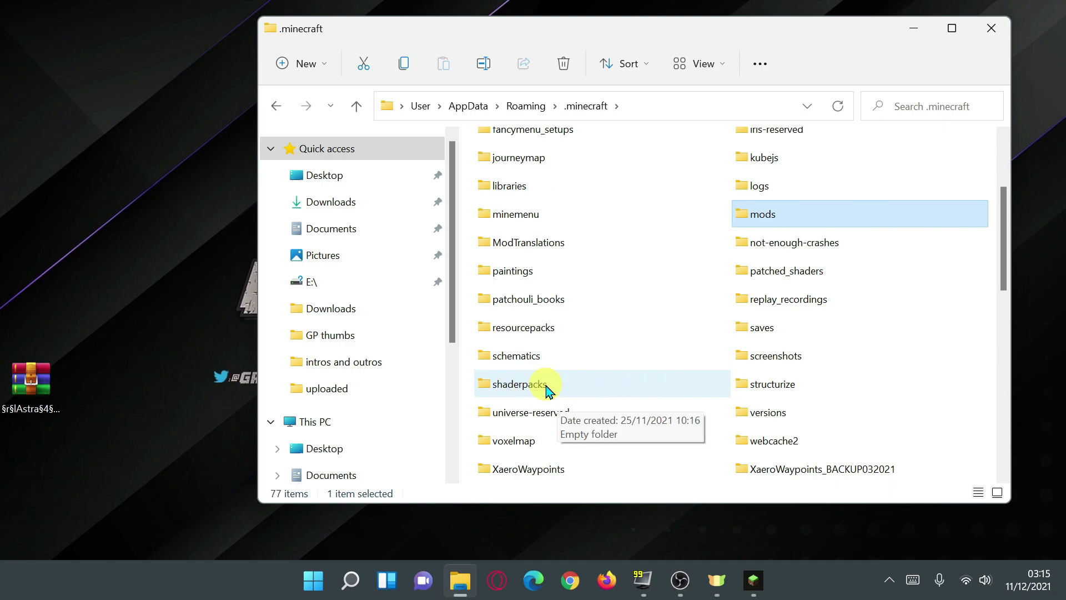
click(955, 312)
right_click(956, 312)
click(804, 387)
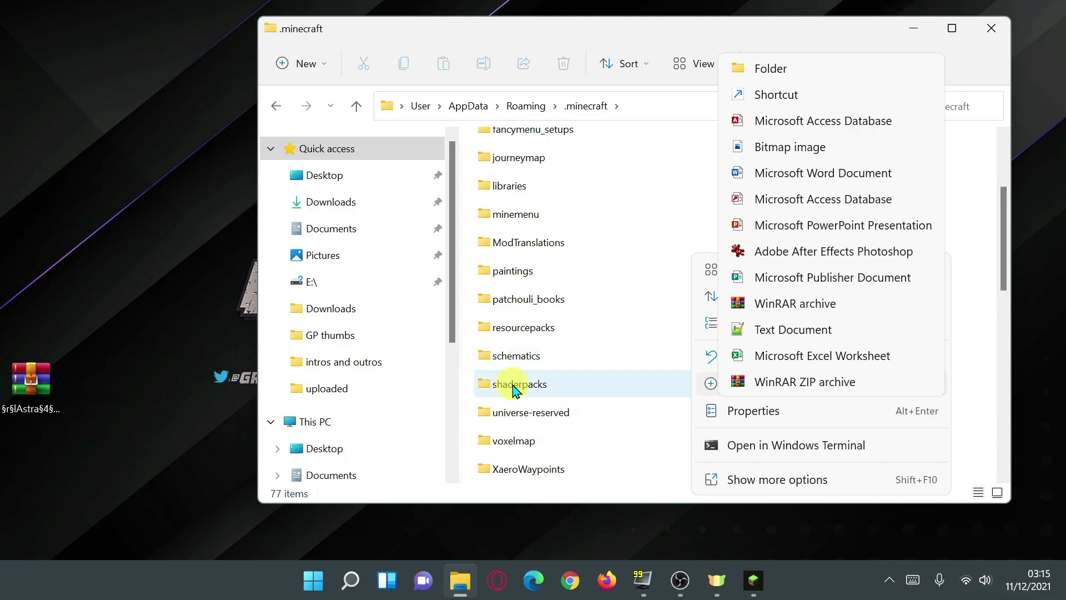
click(539, 389)
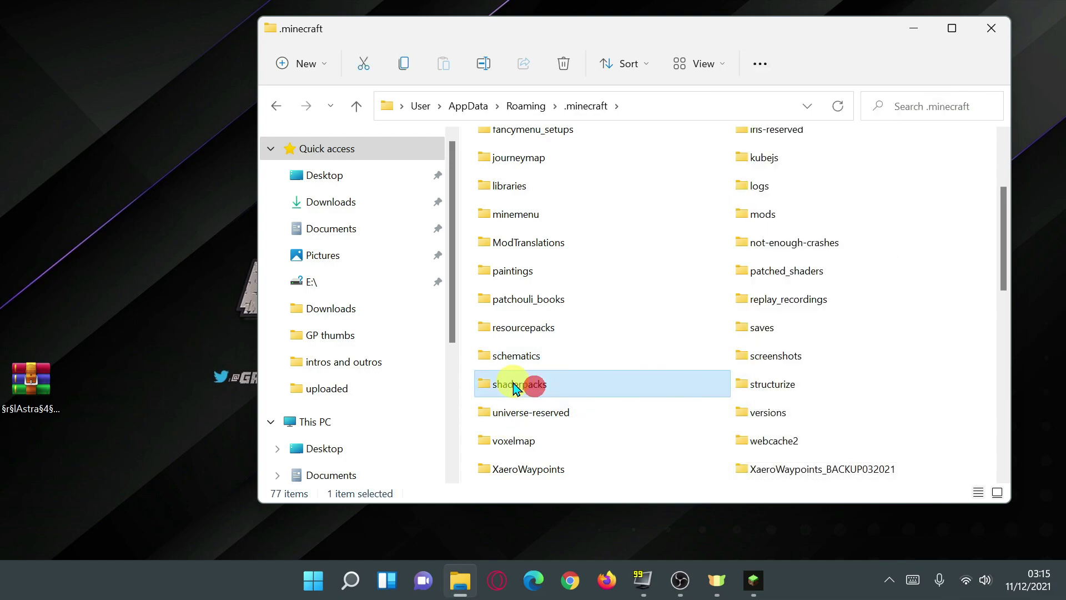
double_click(508, 386)
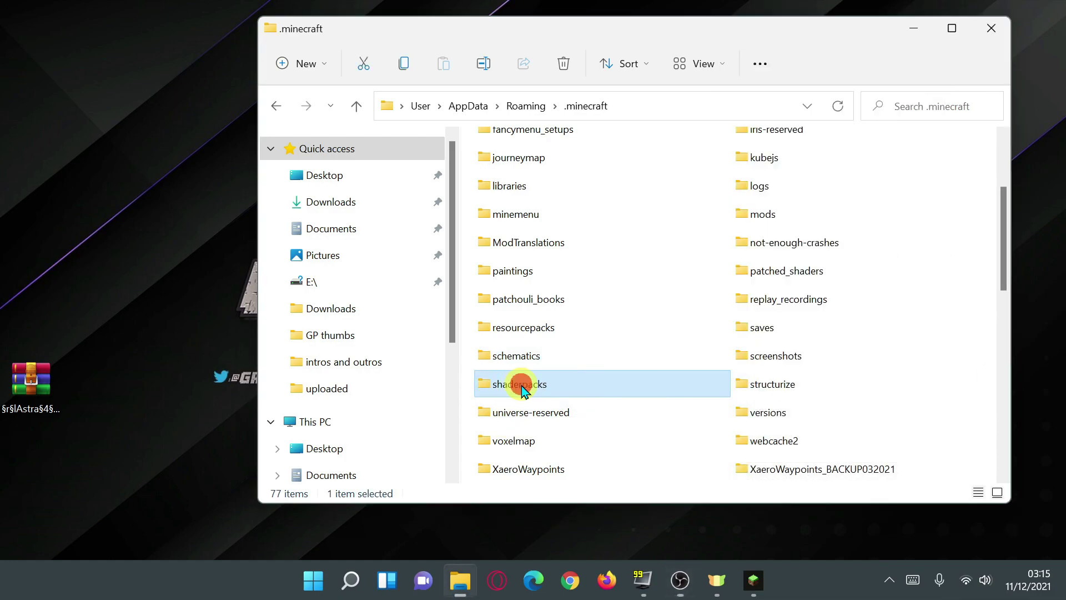
drag(5, 375, 656, 274)
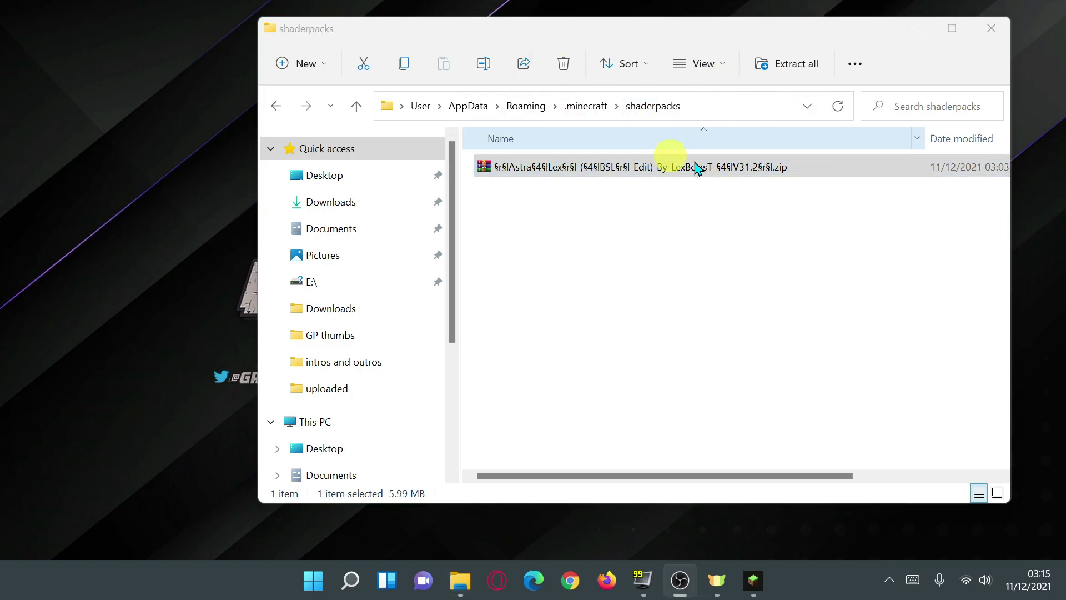
click(999, 28)
click(756, 583)
Play the fabric-loader-1.18 installation and maximize the Minecraft window on its title screen
mouse_move(429, 247)
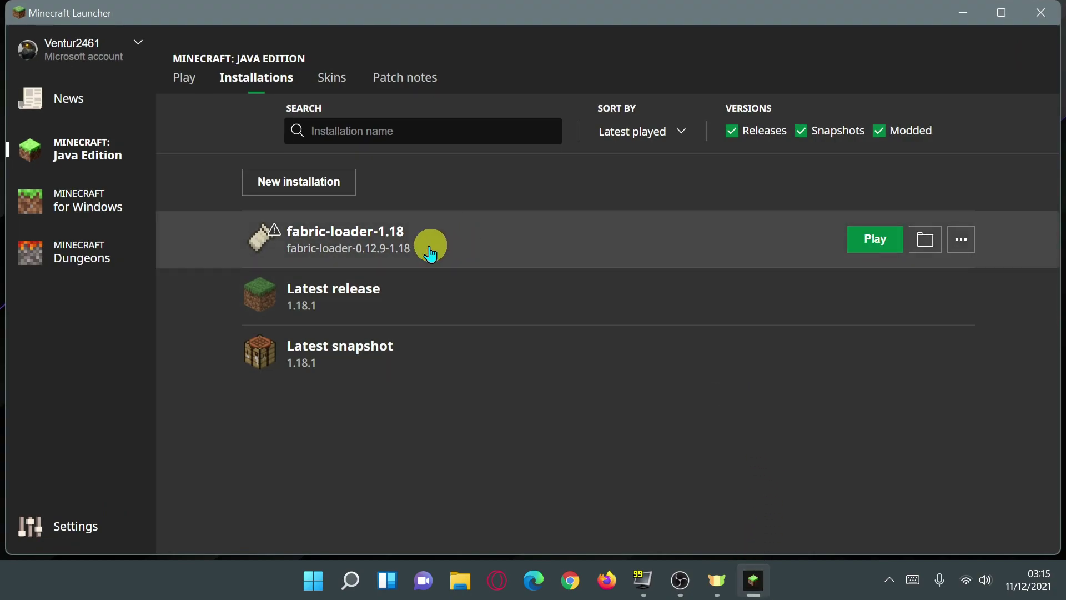
click(880, 245)
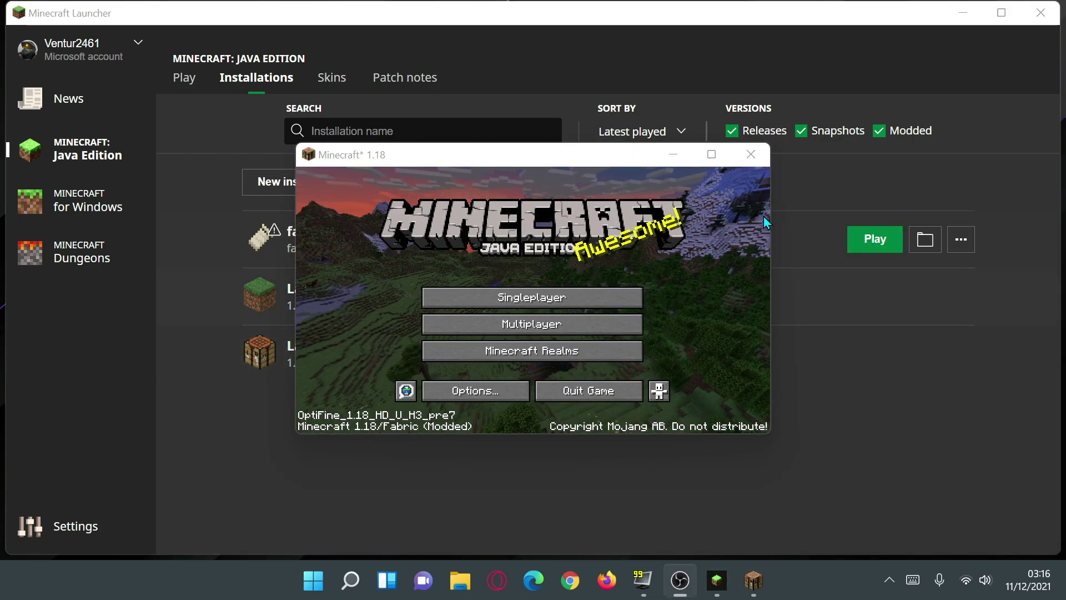
click(711, 154)
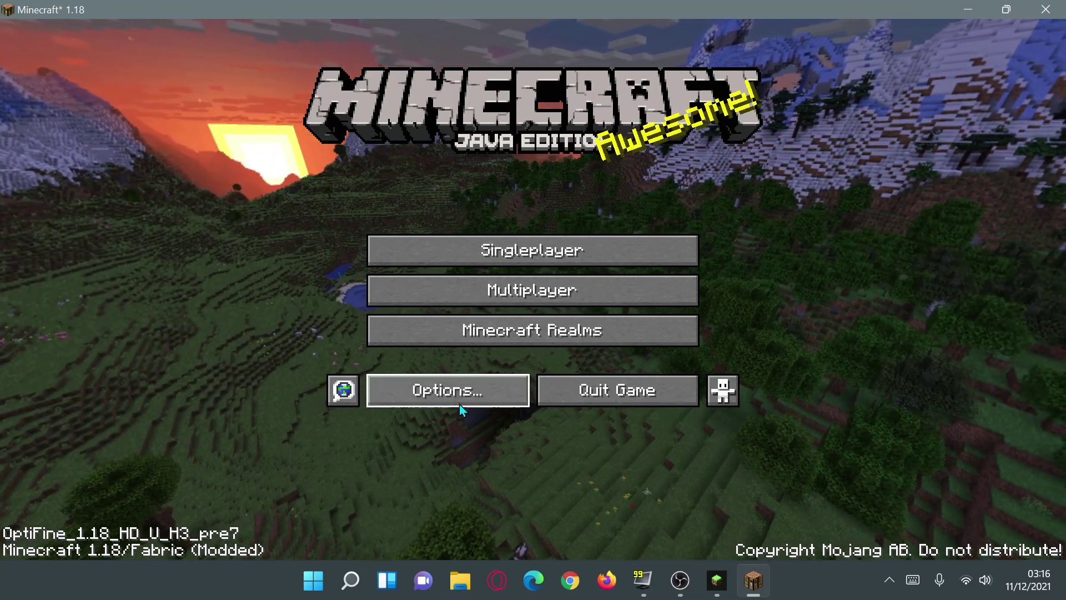
click(459, 403)
Confirm AstraLex as the active shader pack under Video Settings > Shaders
click(429, 252)
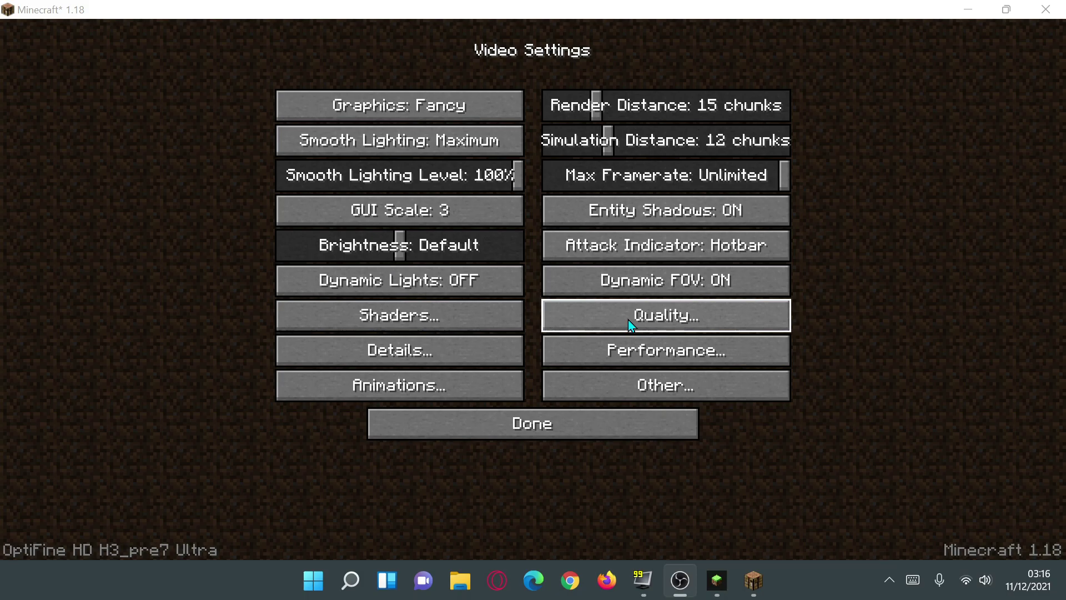
click(437, 320)
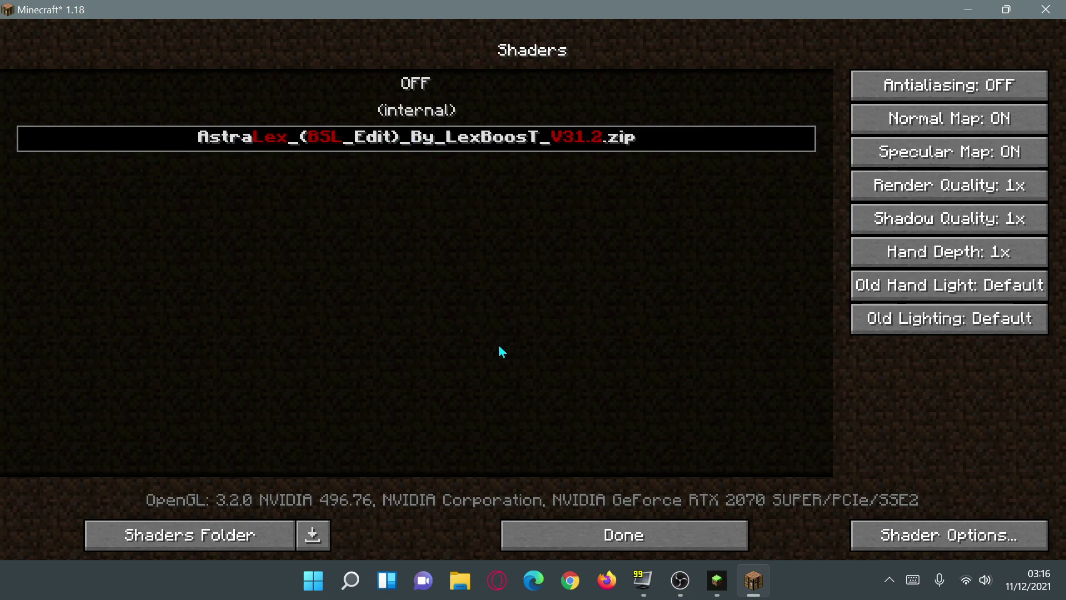
click(609, 532)
Back out of Video Settings and Options to the title screen, then open Singleplayer worlds
click(564, 426)
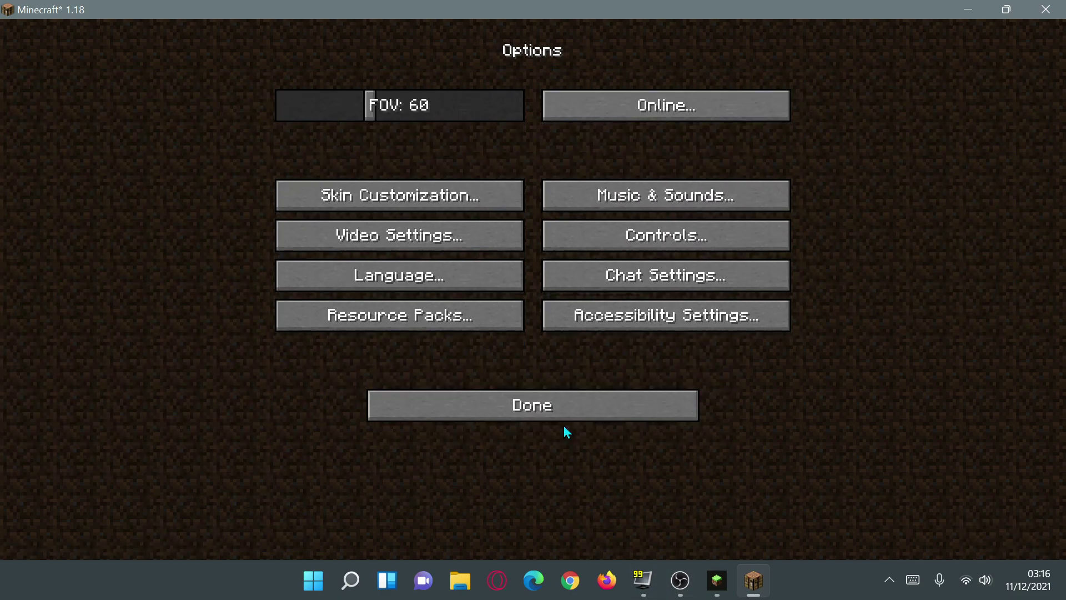
click(550, 405)
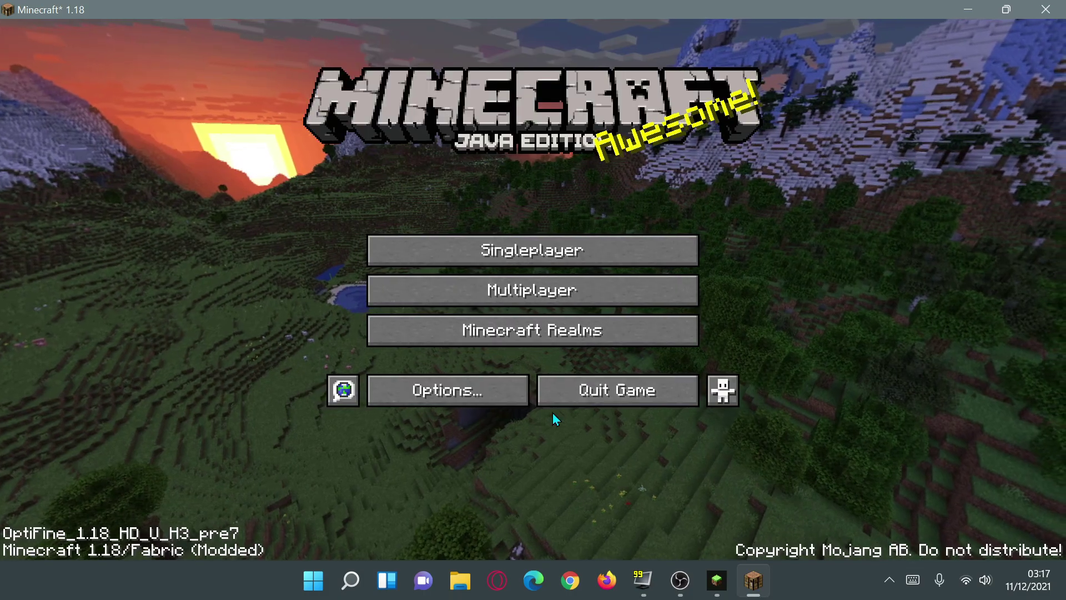
click(554, 251)
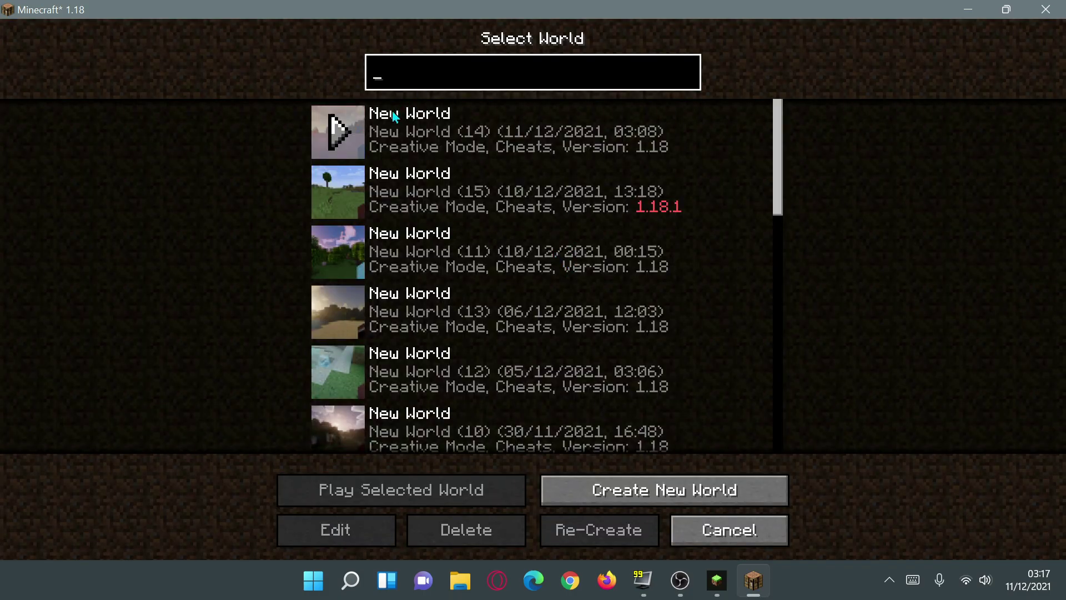
Play the top 'New World' save from the Select World list
click(337, 132)
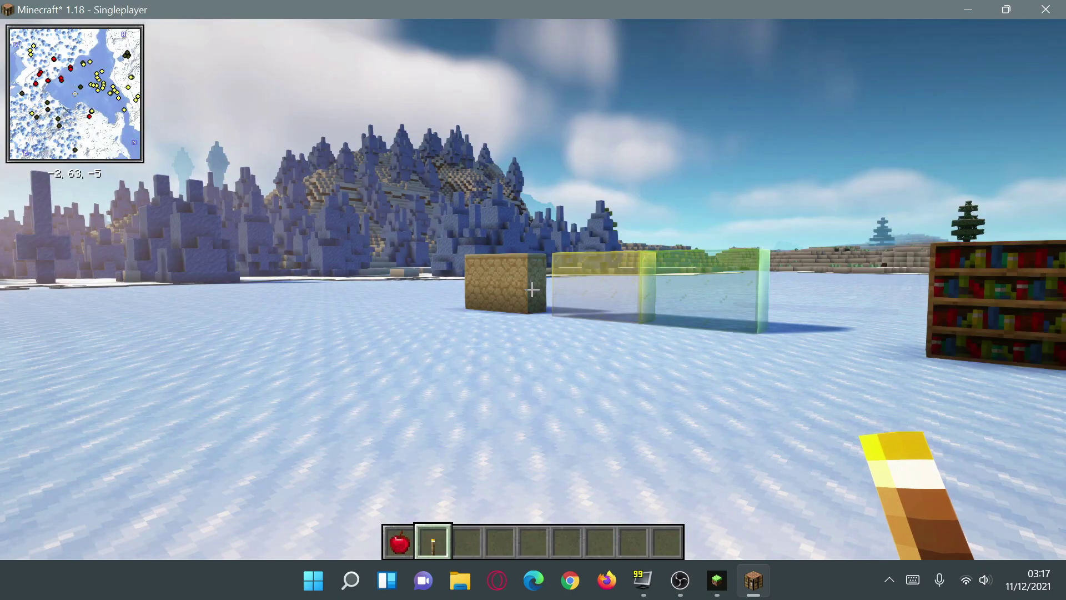
Walk across the snowy lake past the bookshelf, glass and dirt blocks toward the tall tower
key(w)
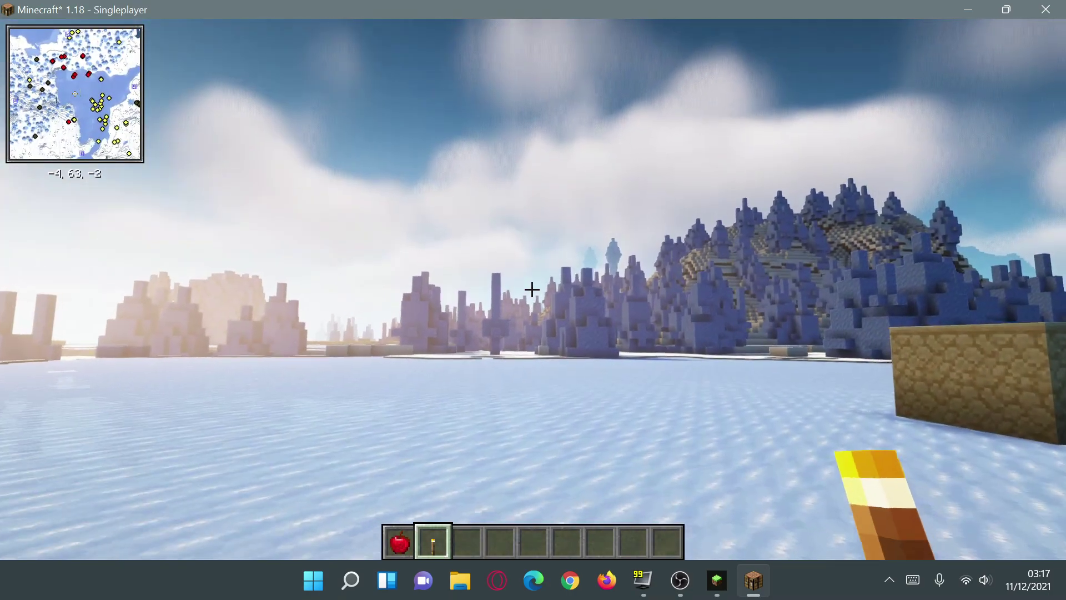
key(w)
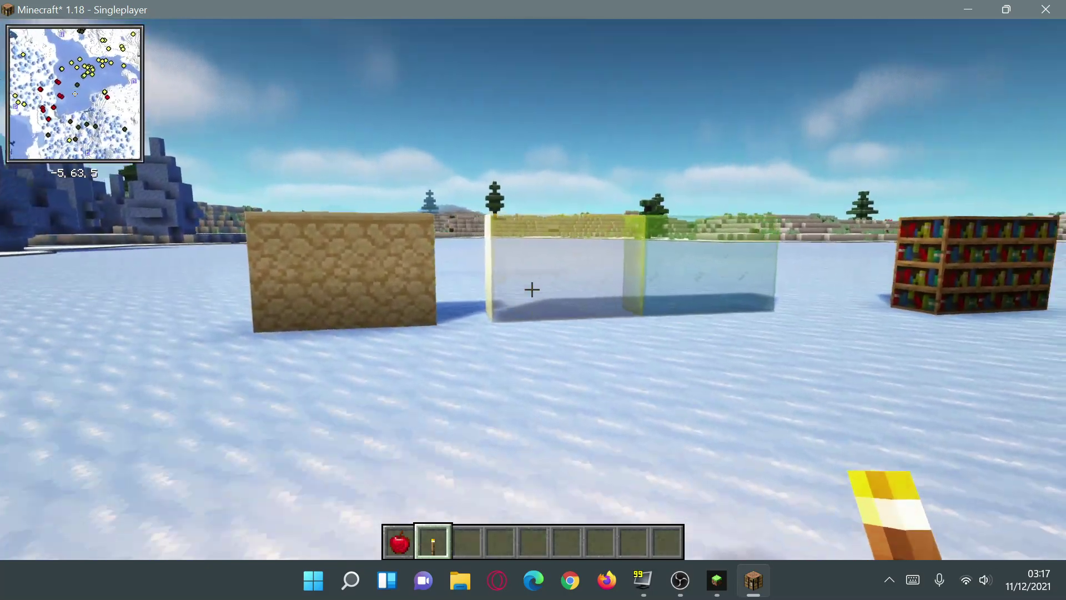
key(w)
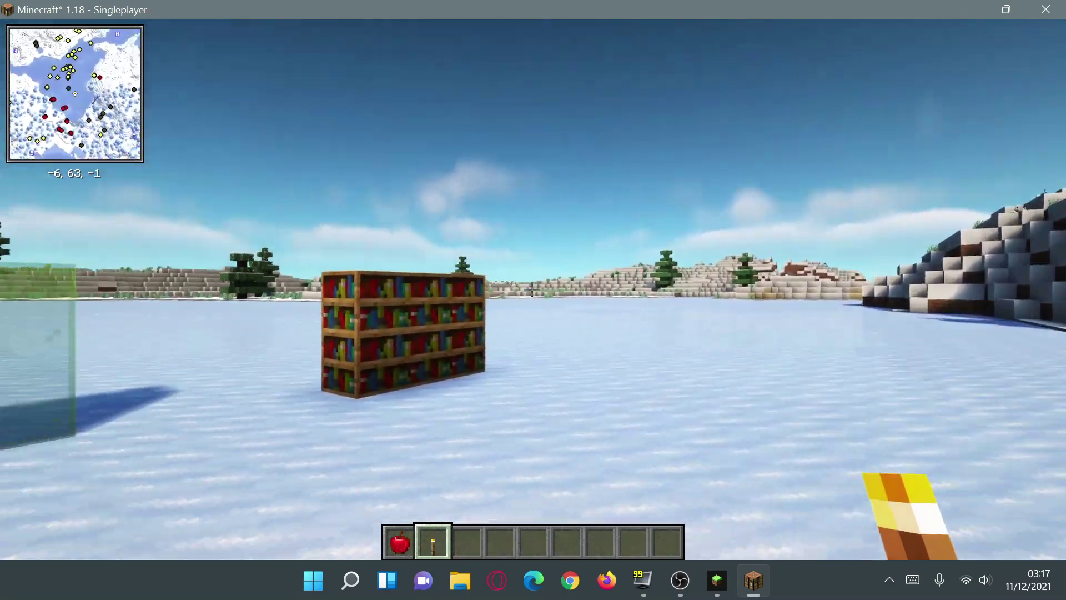
key(w)
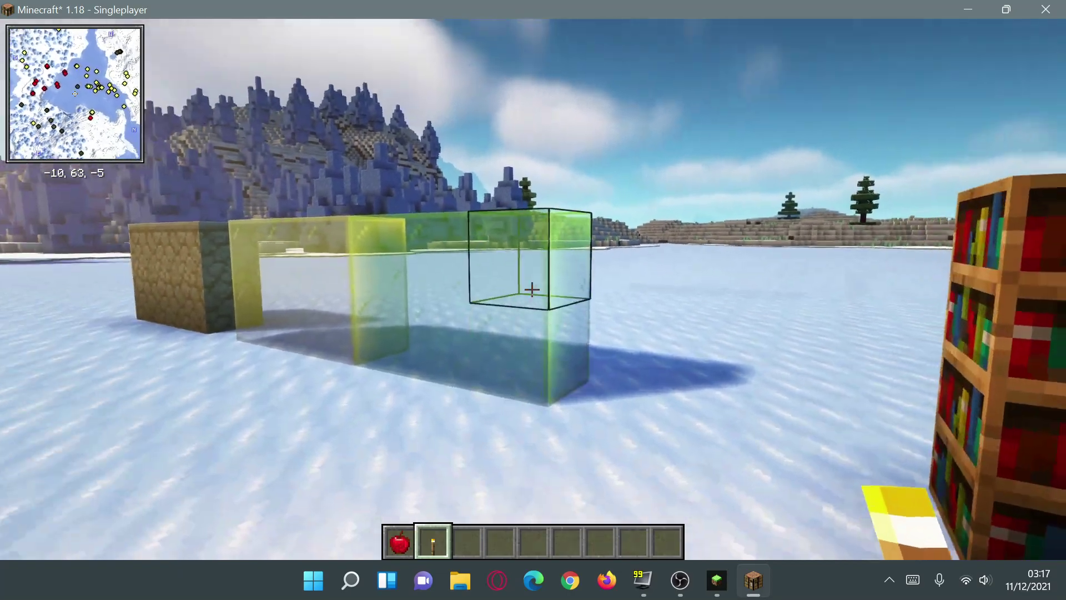
key(w)
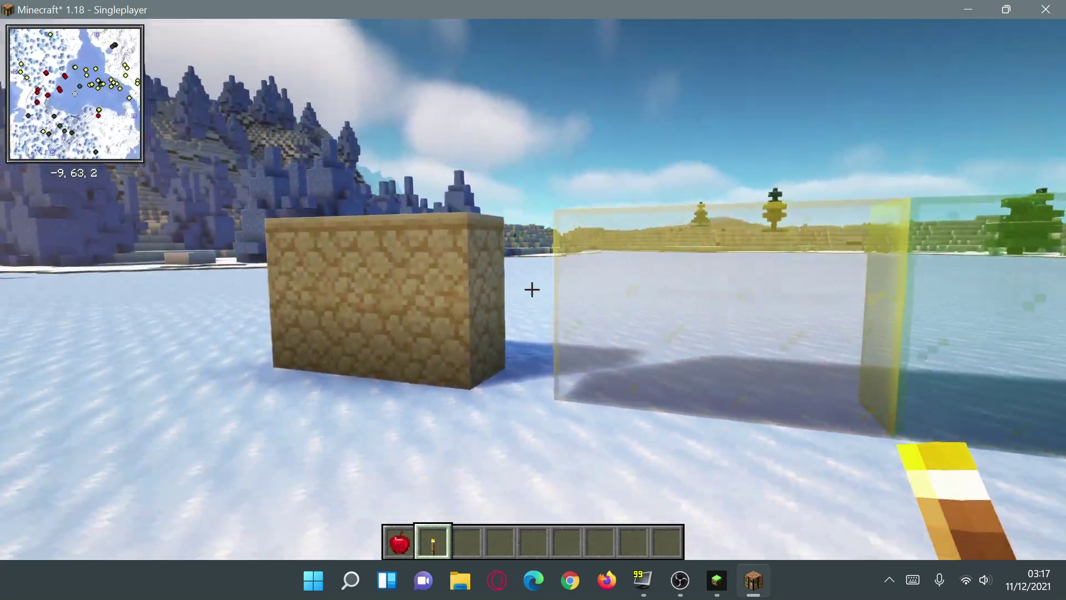
key(w)
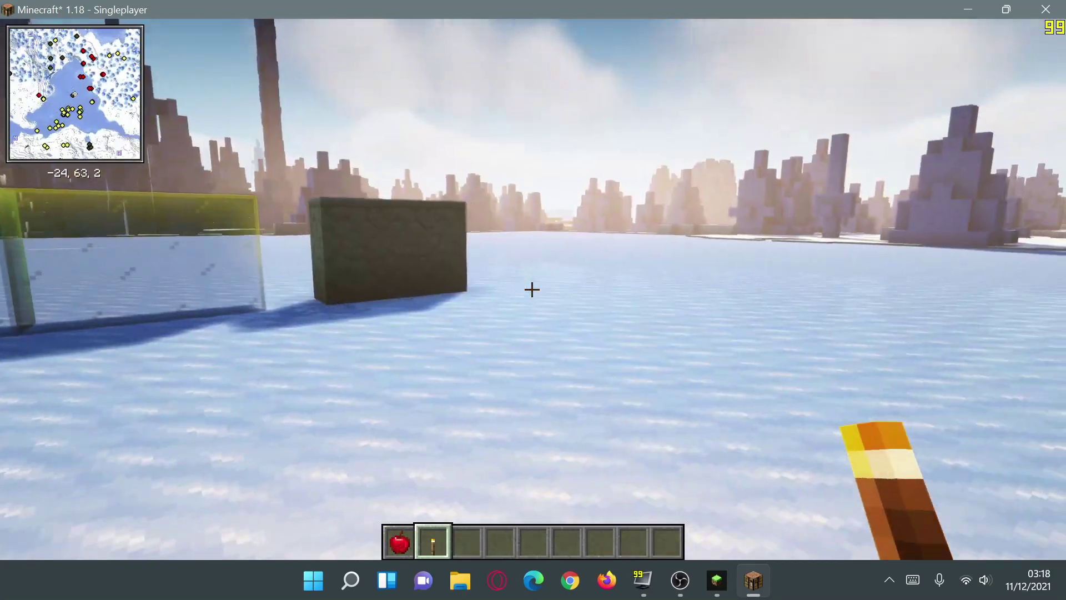
key(w)
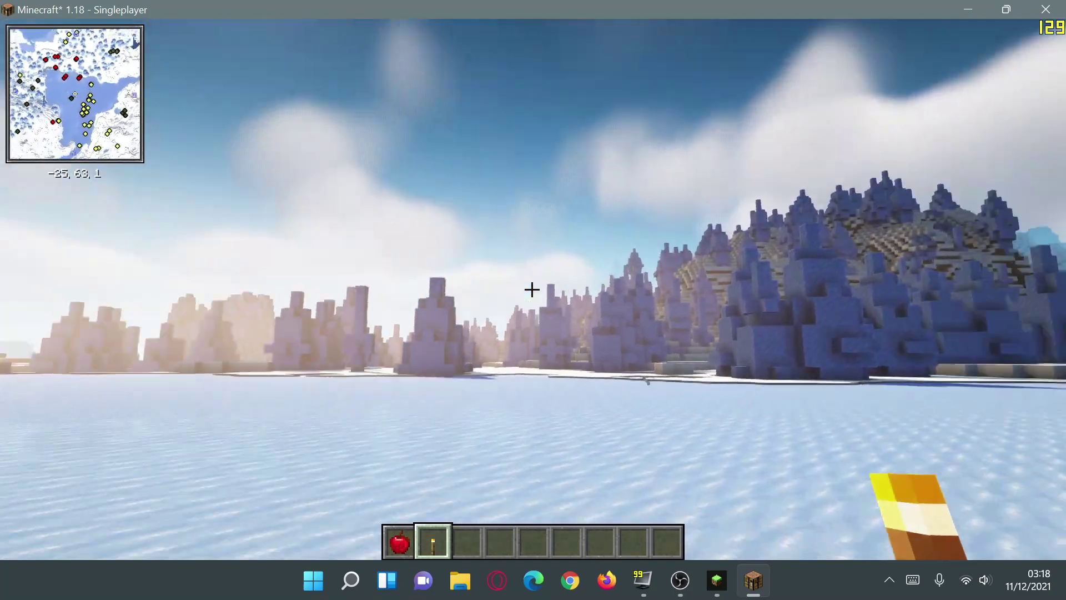
Look around at the icy mountains, sun, tower and bookshelf while walking across the frozen lake
key(w)
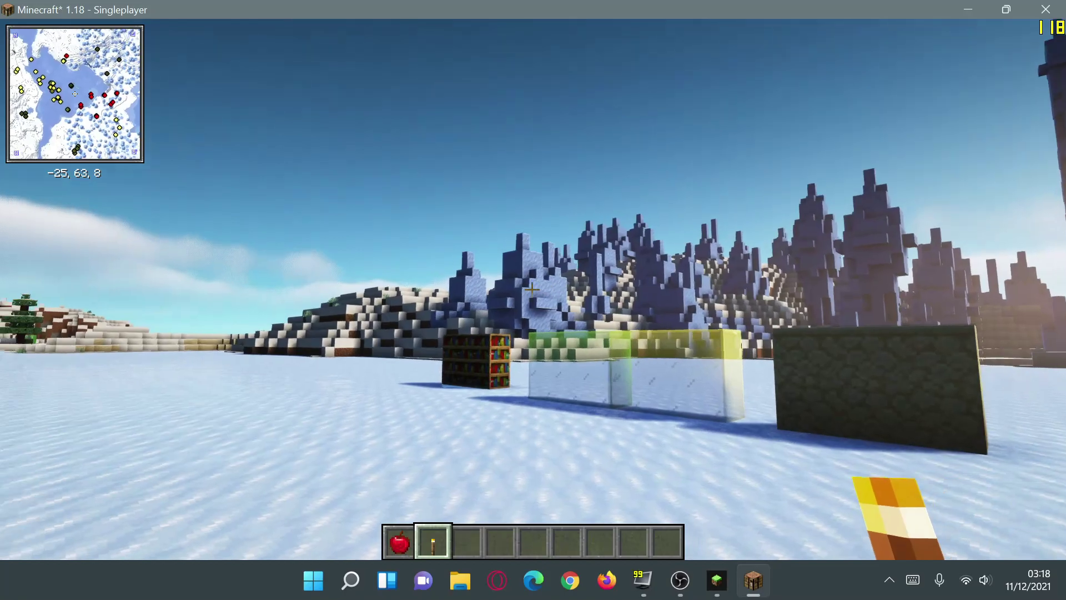
key(w)
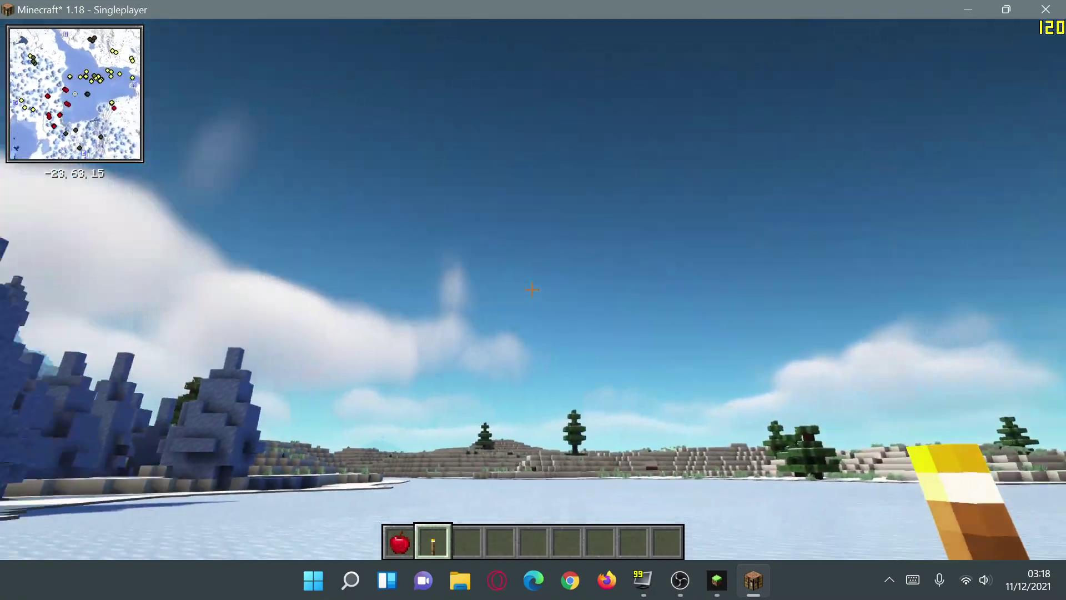
key(w)
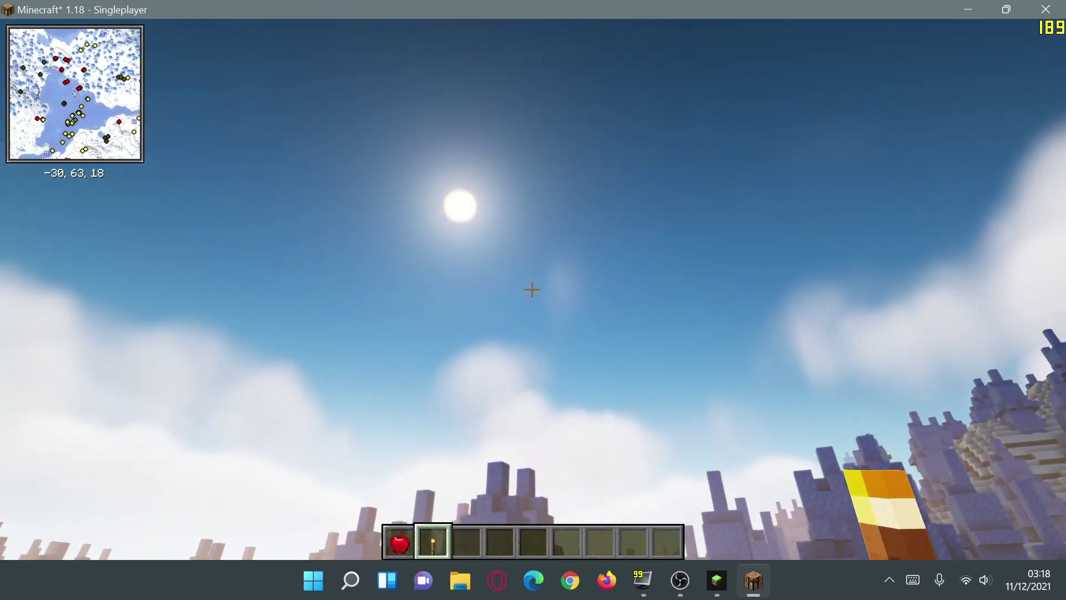
key(w)
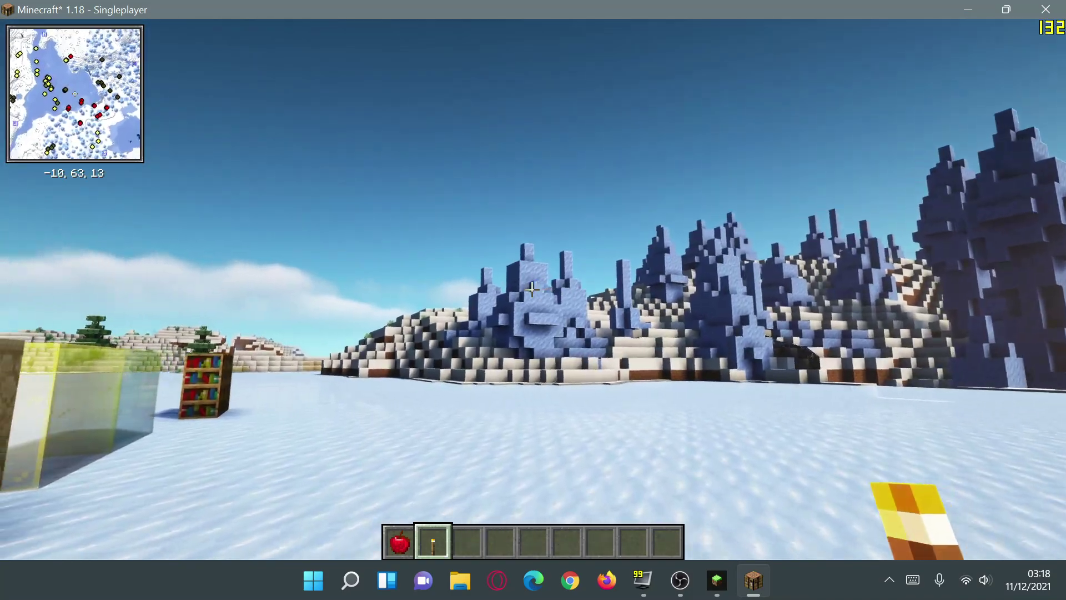
key(w)
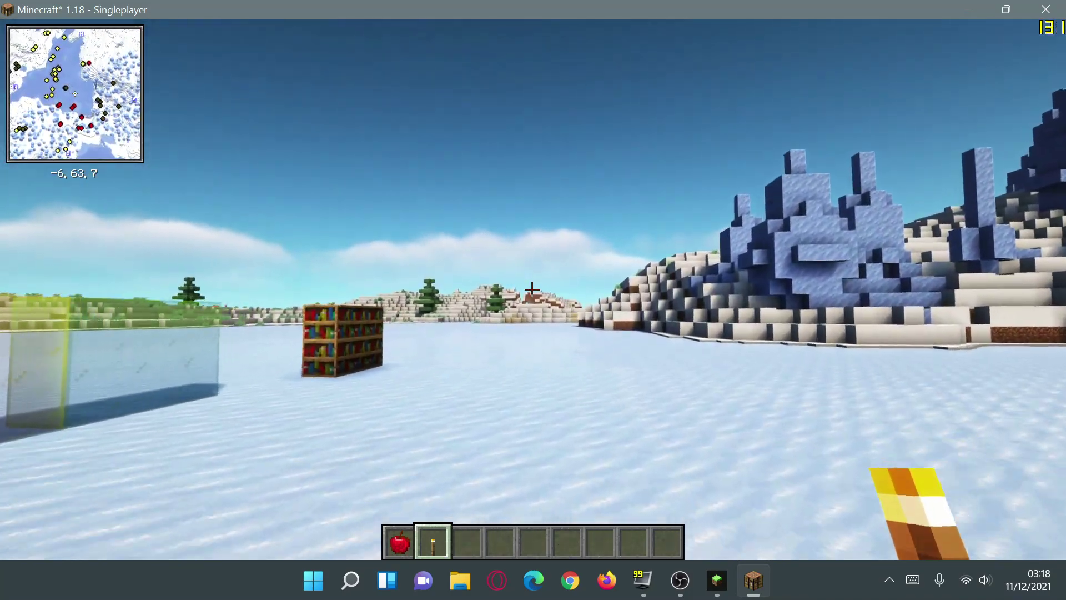
key(w)
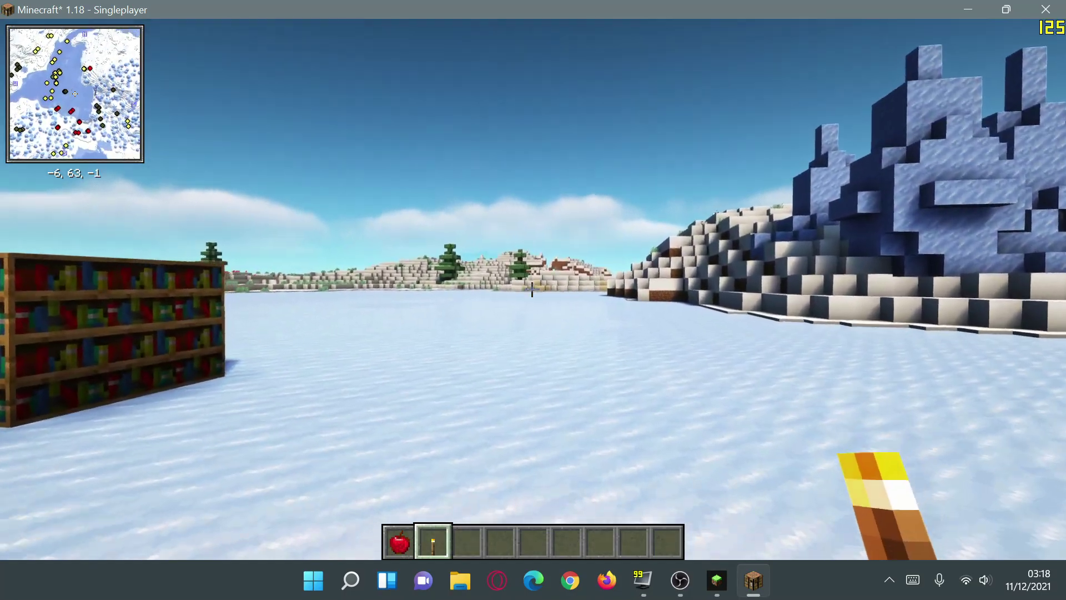
key(w)
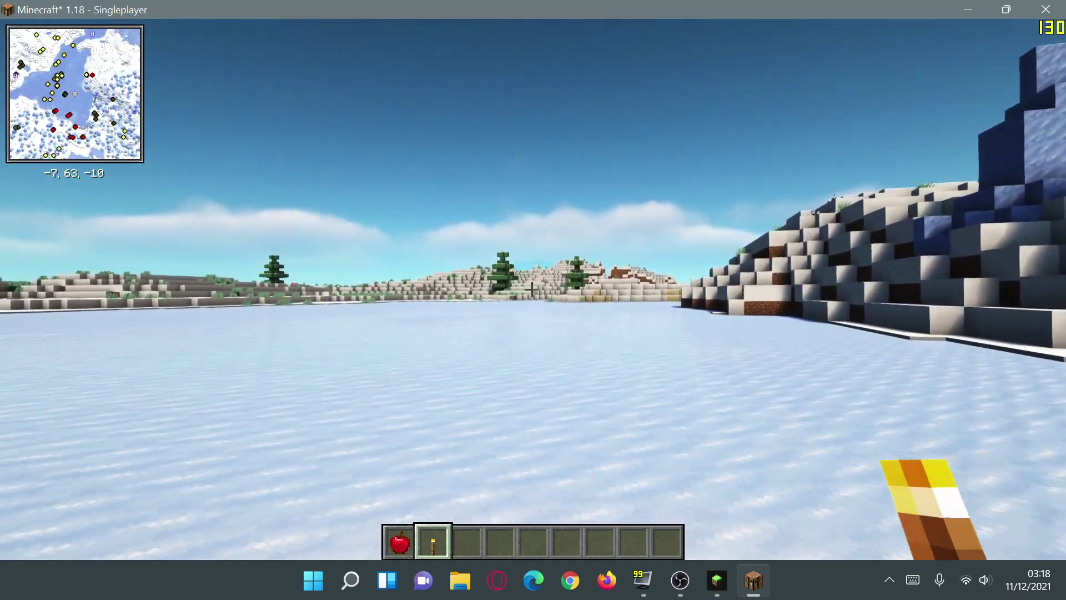
Walk along the lake and hillside, then switch to front-facing third-person view with F5
key(w)
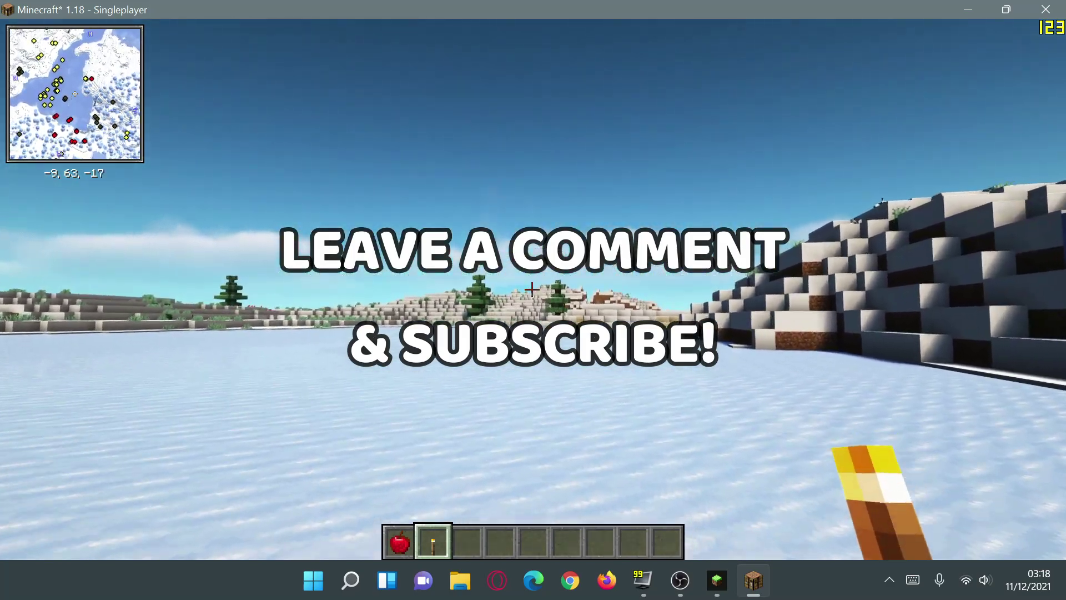
key(w)
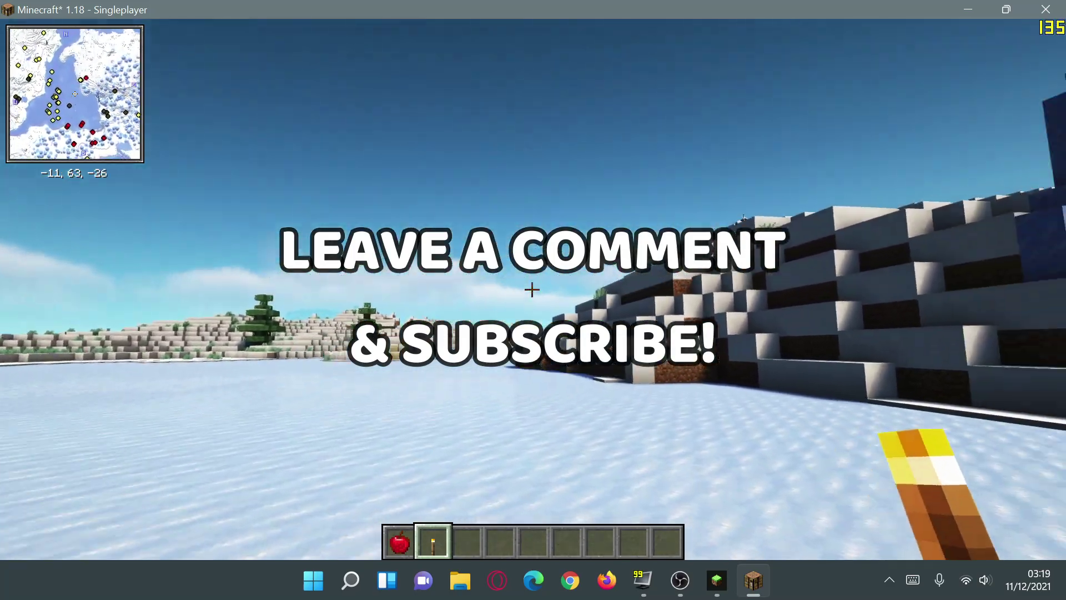
key(w)
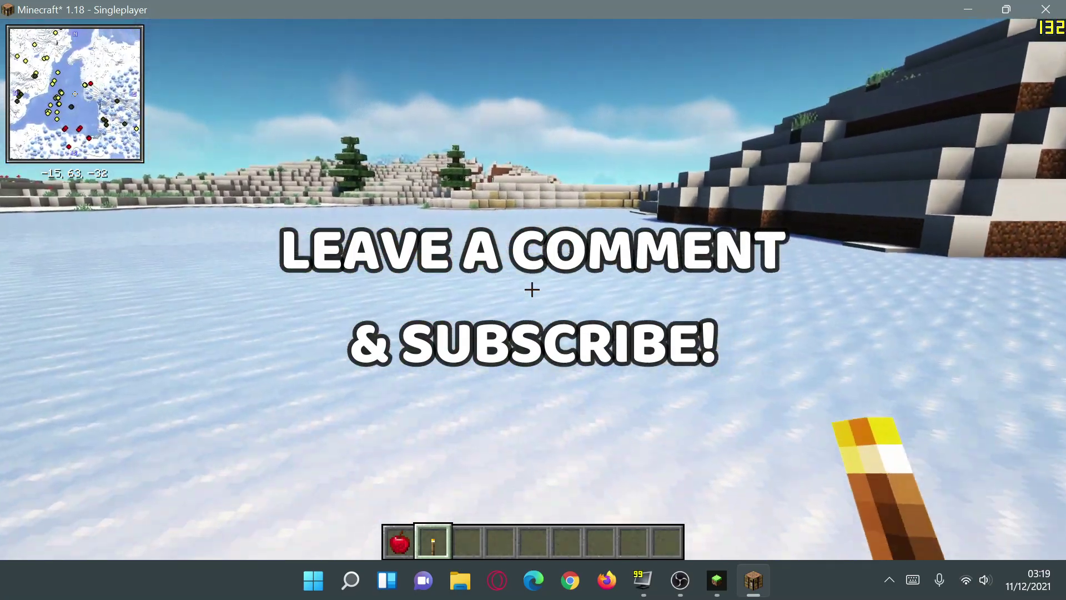
key(w)
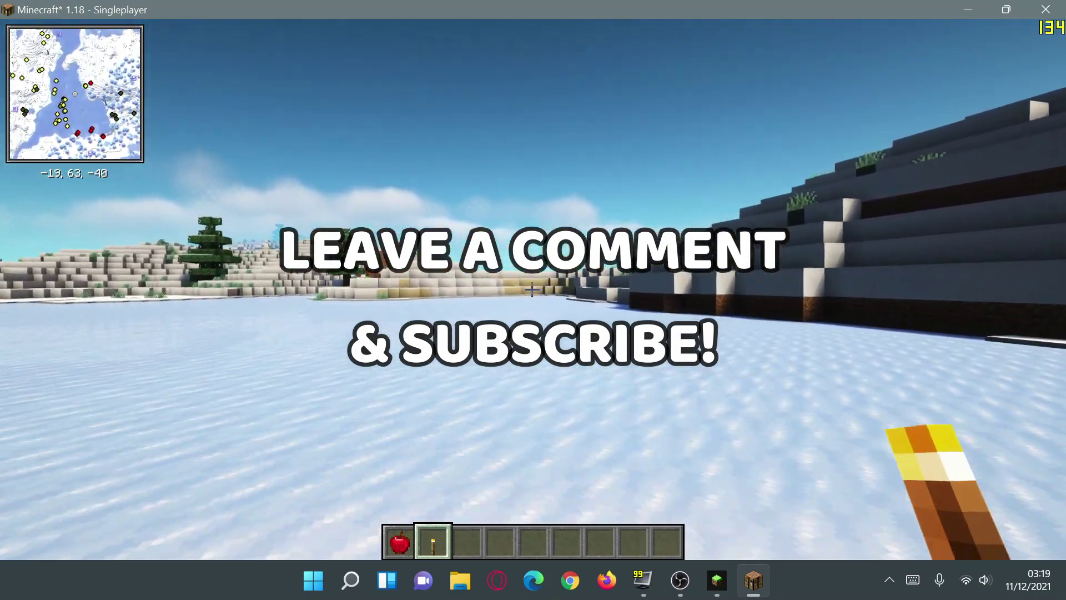
key(w)
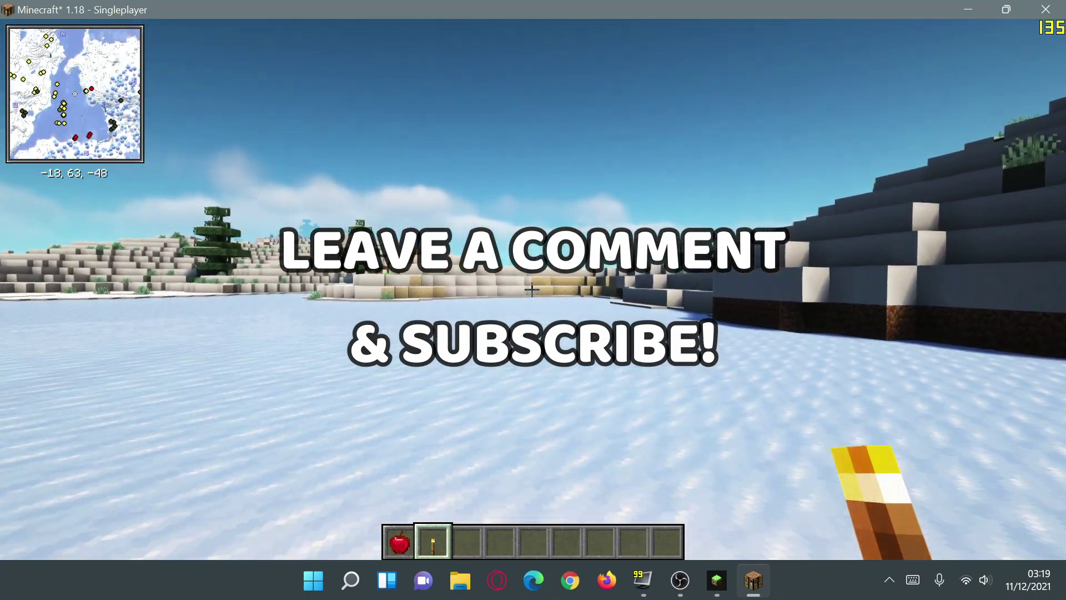
key(w)
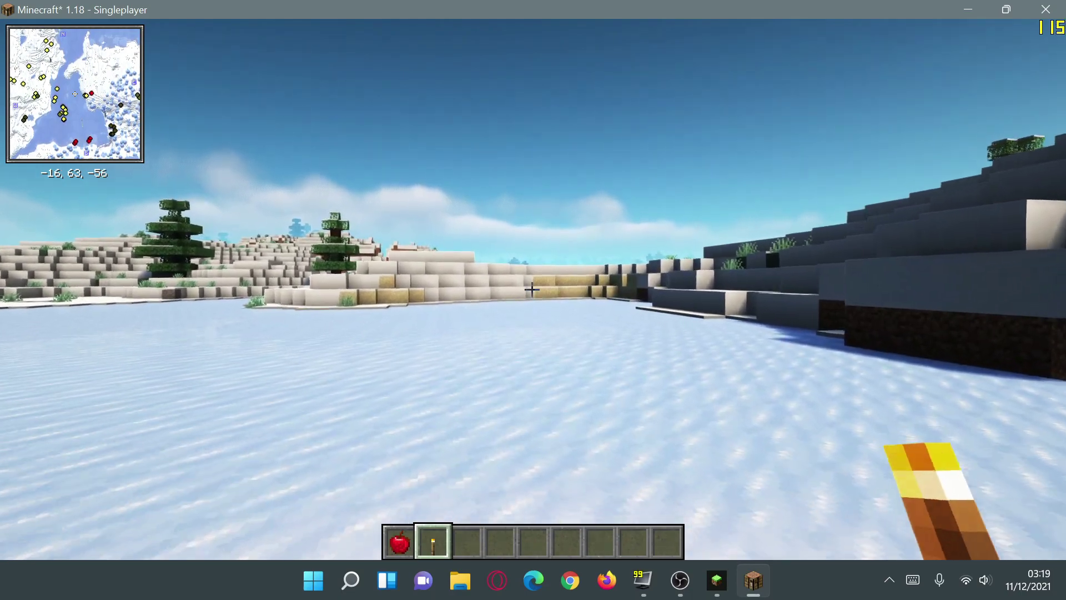
key(F5)
key(w)
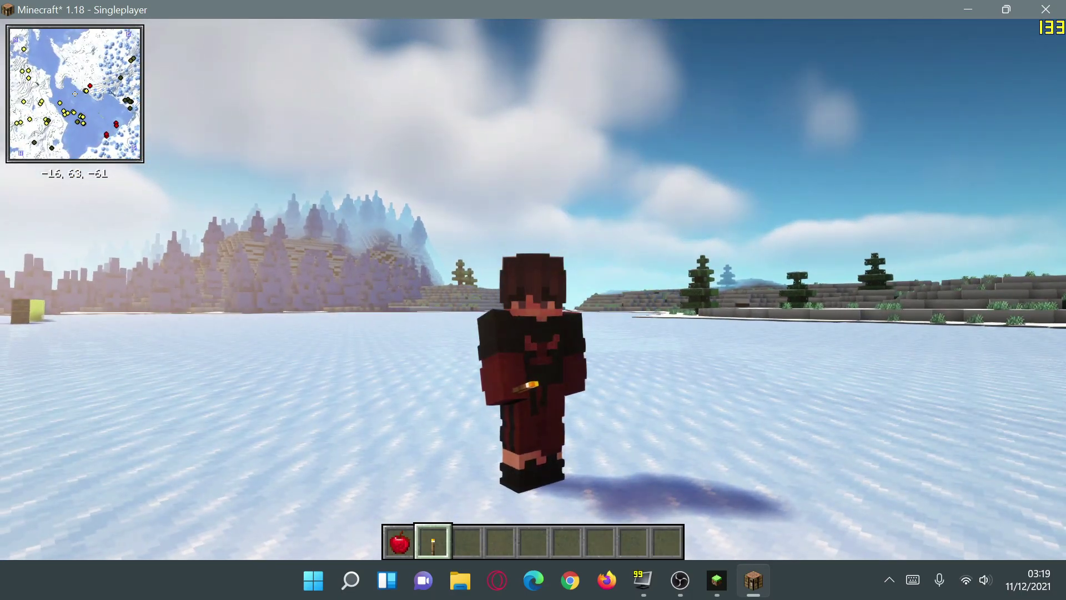